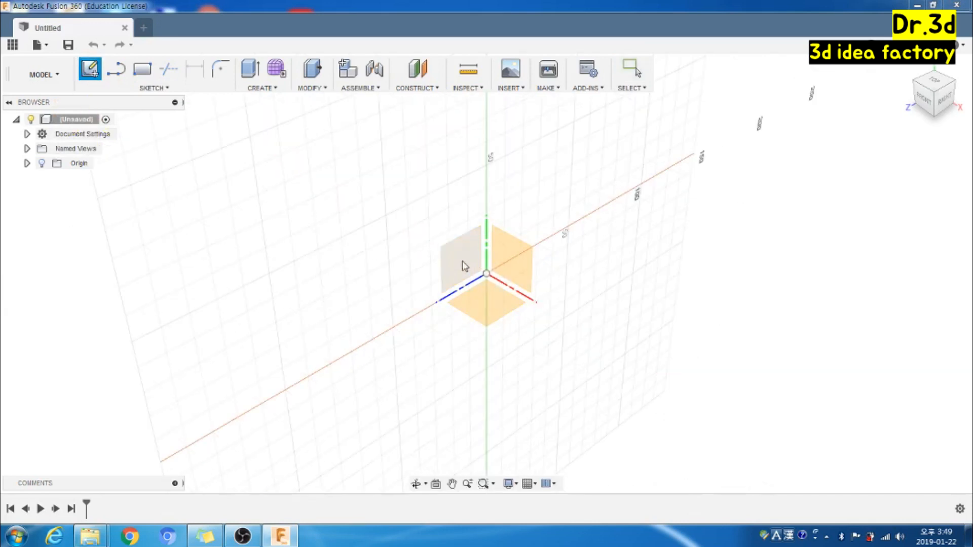
Start a sketch on the front plane and draw a closed upright strip from the origin, about 20 mm tall and 2 mm wide
left_click(505, 267)
left_click(505, 267)
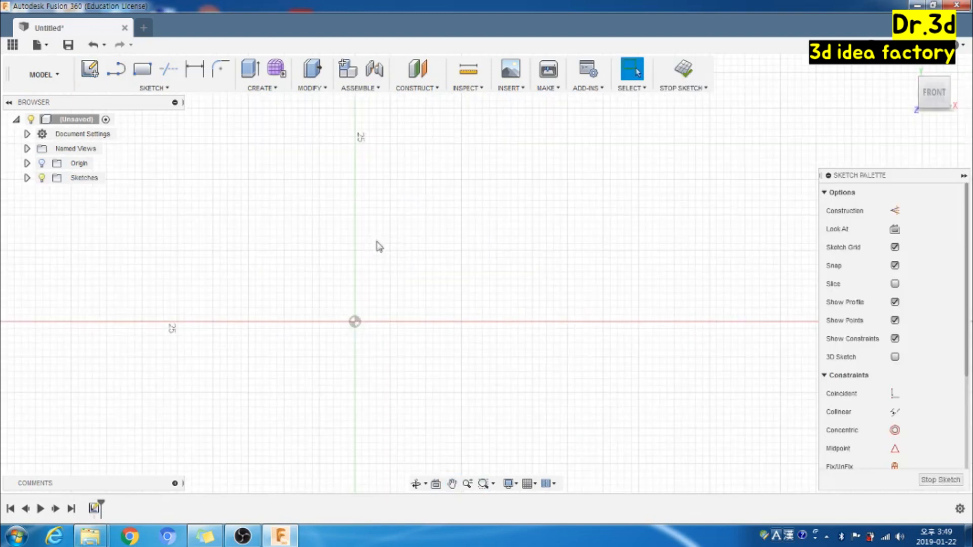
scroll(365, 225, "up", 1)
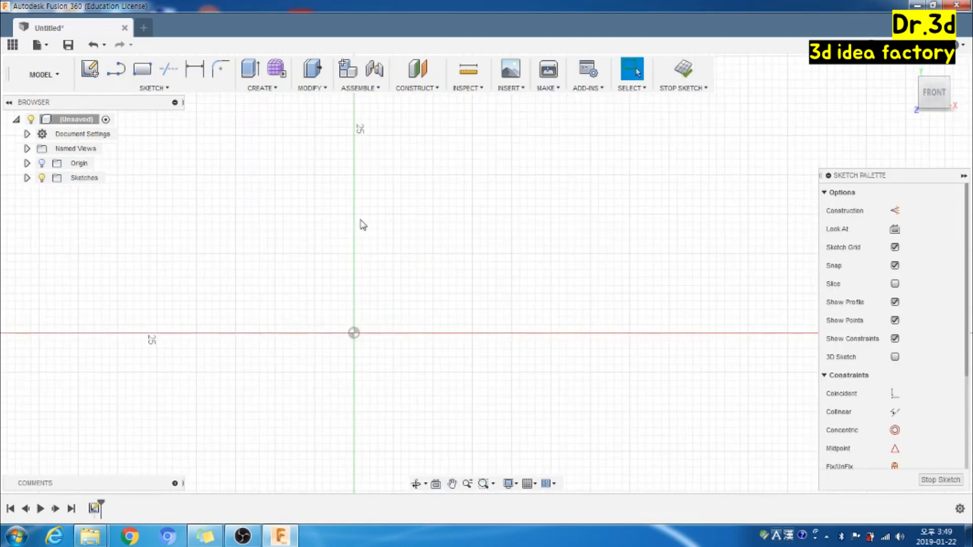
key("l")
left_click(354, 333)
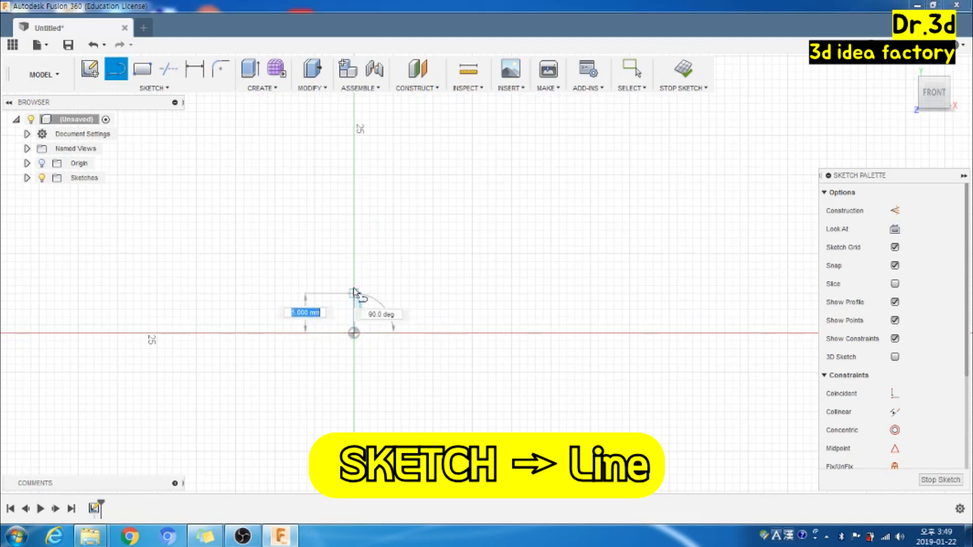
left_click(354, 176)
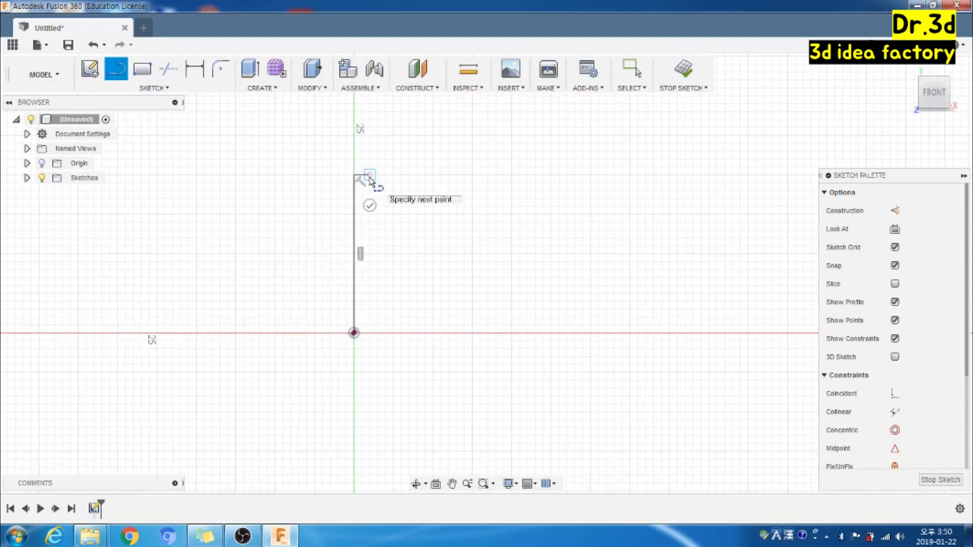
left_click(372, 332)
left_click(354, 333)
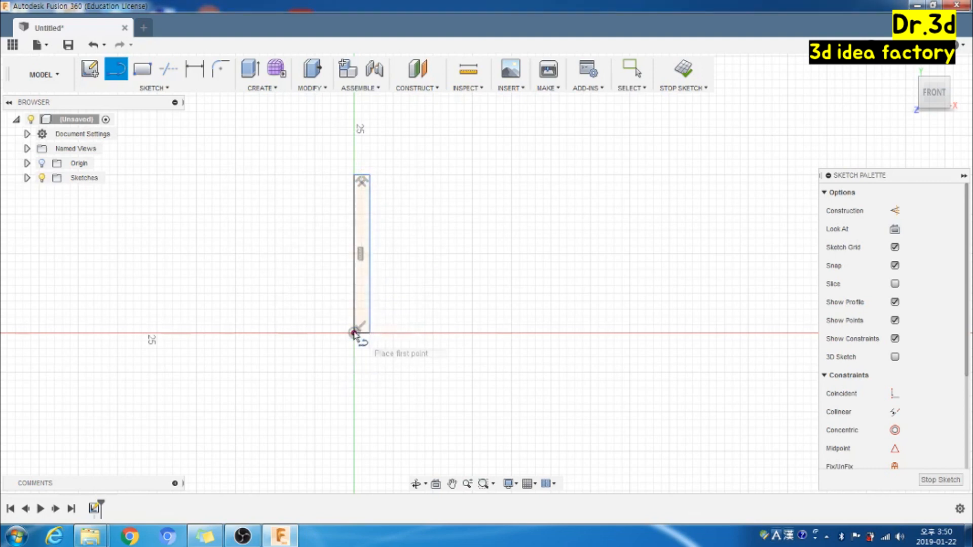
Draw a horizontal base strip from the origin, 30 mm long and 2 mm high, overlapping the foot of the upright strip
left_click(355, 334)
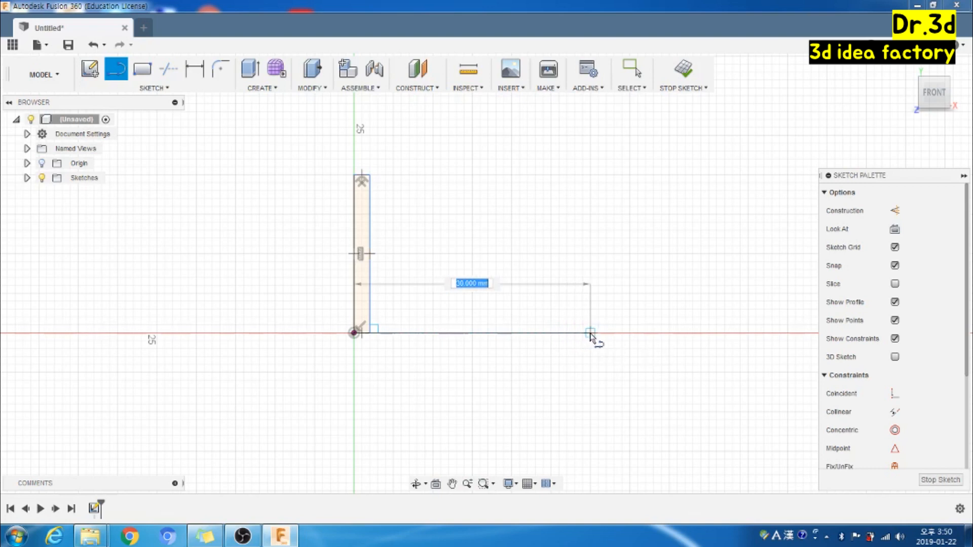
left_click(590, 334)
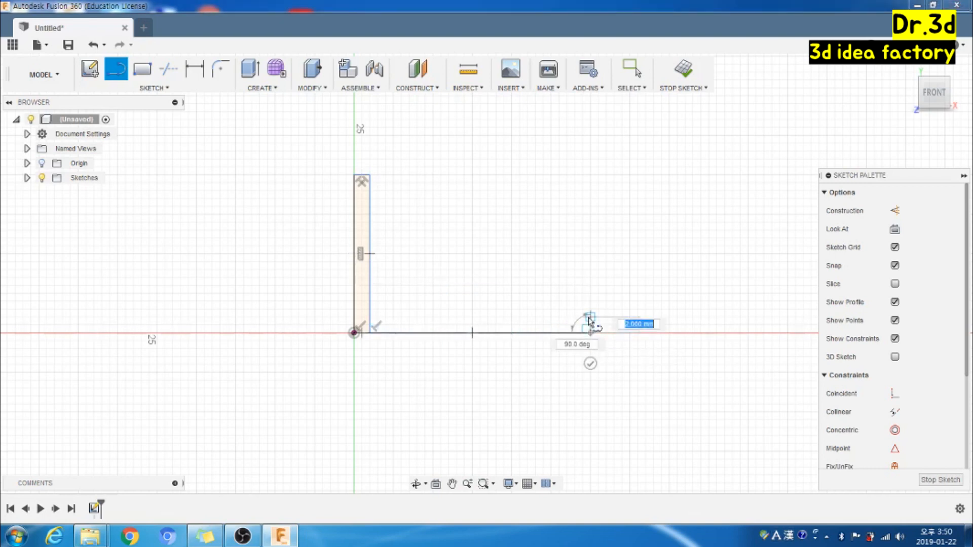
left_click_drag(589, 321, 355, 320)
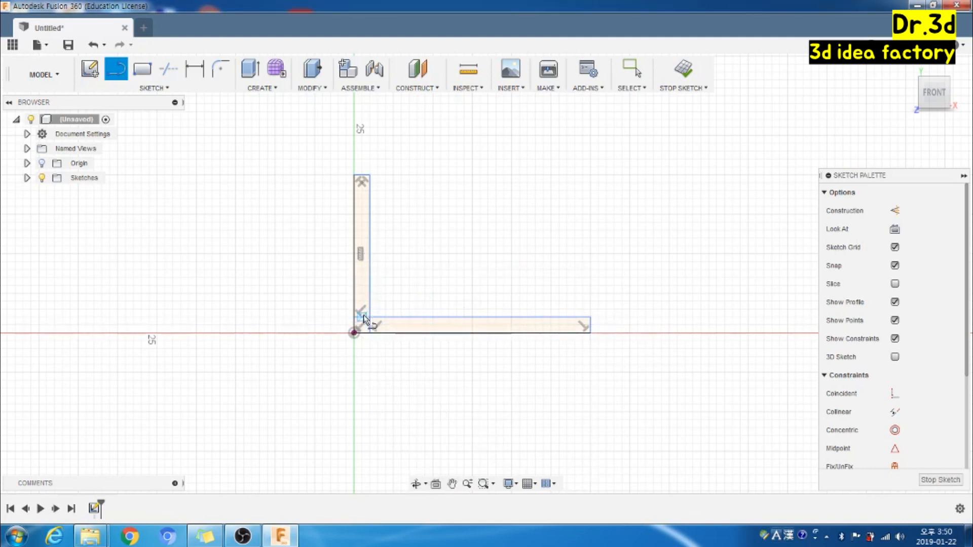
Trim the two overlapping line segments at the inner corner to merge both strips into one L-shaped profile
left_click(172, 71)
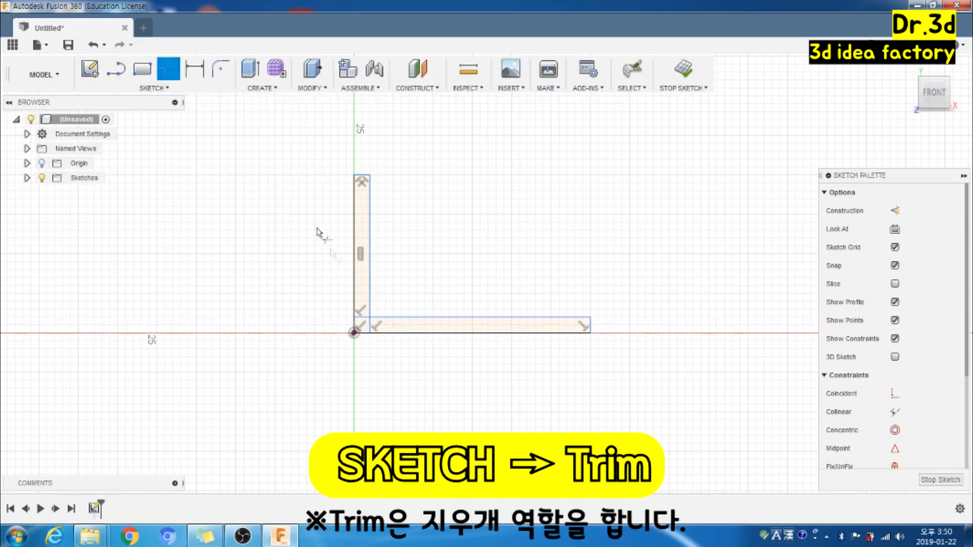
left_click(366, 320)
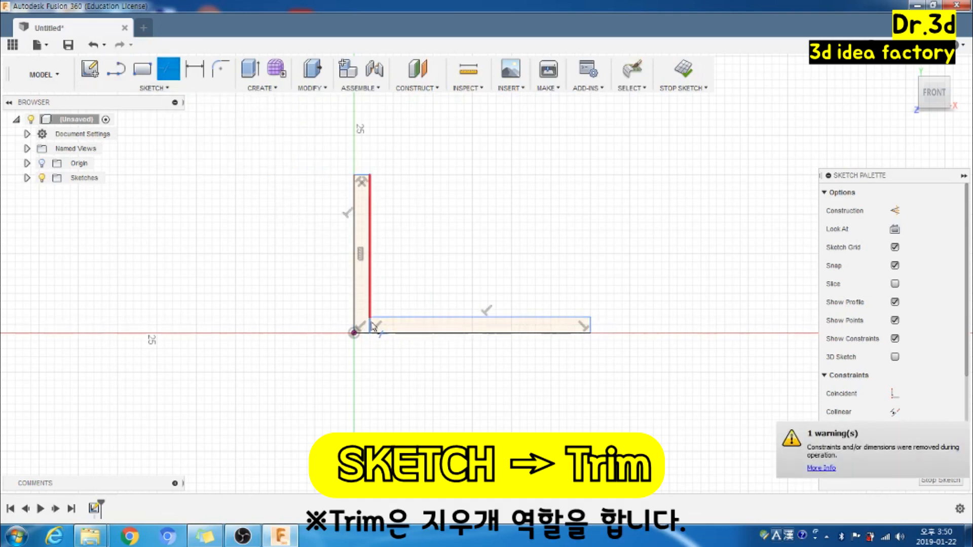
left_click(370, 329)
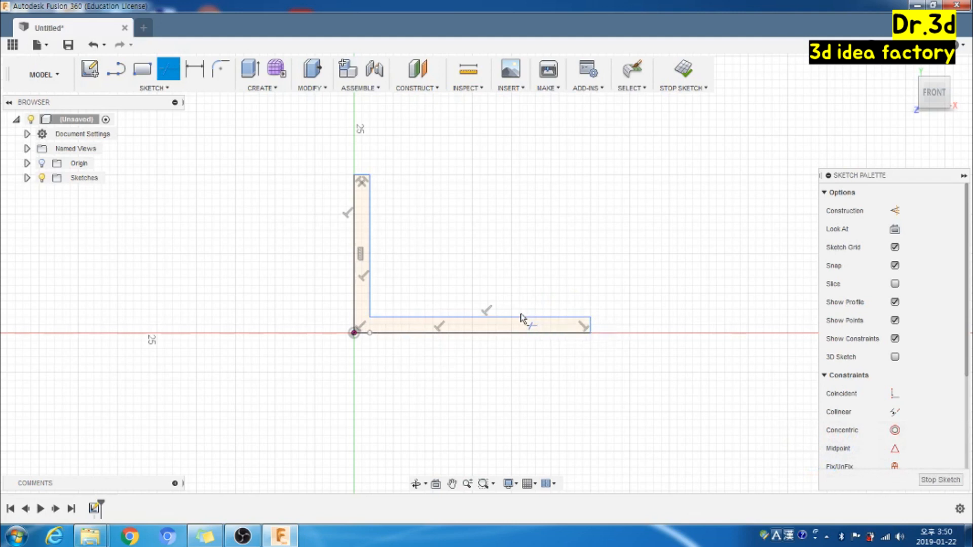
Draw a rectangle about 10 mm wide and 7 mm high on top of the base strip's outer end
key("l")
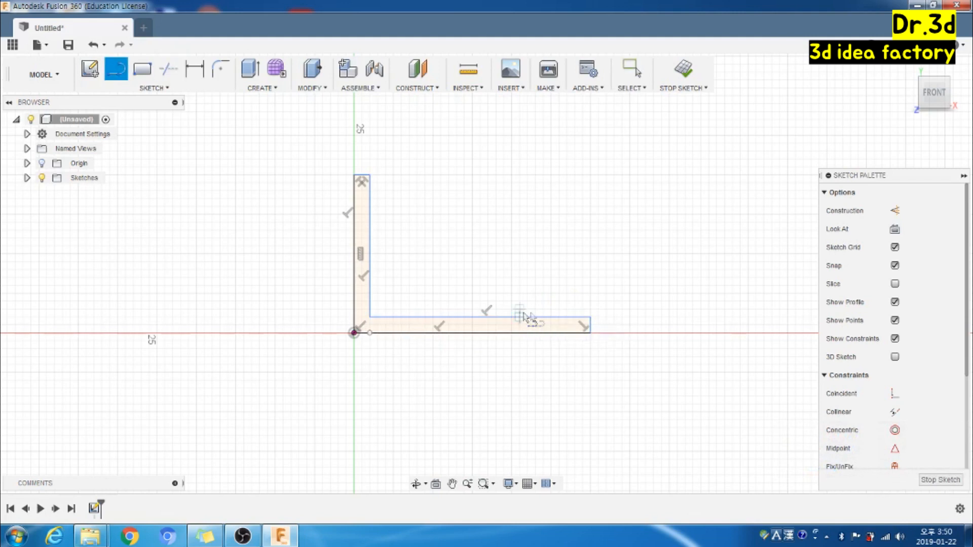
left_click(590, 318)
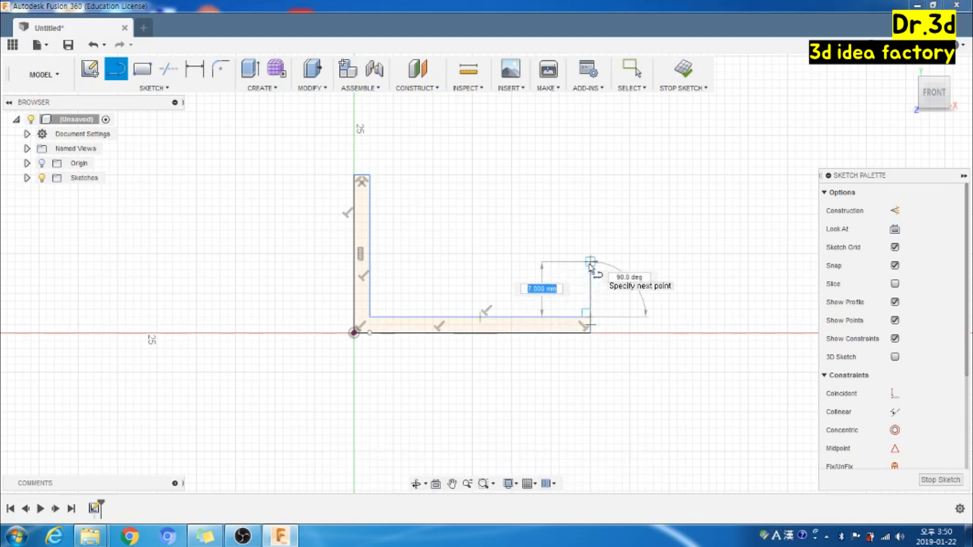
left_click(590, 262)
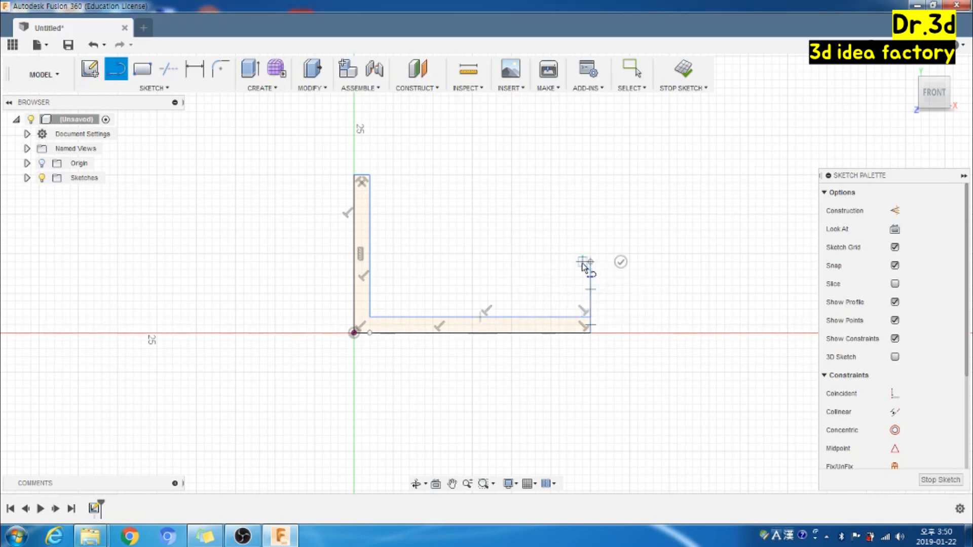
left_click(512, 262)
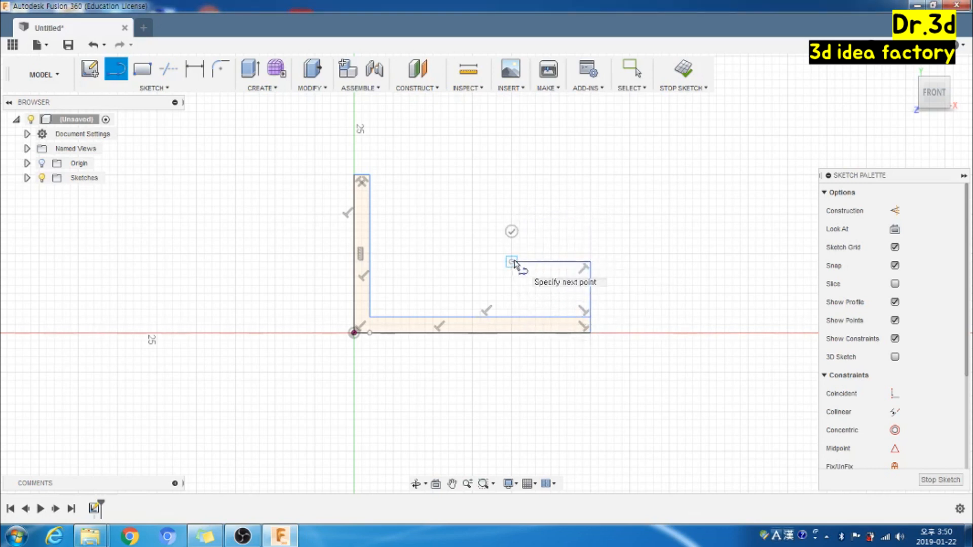
left_click(517, 318)
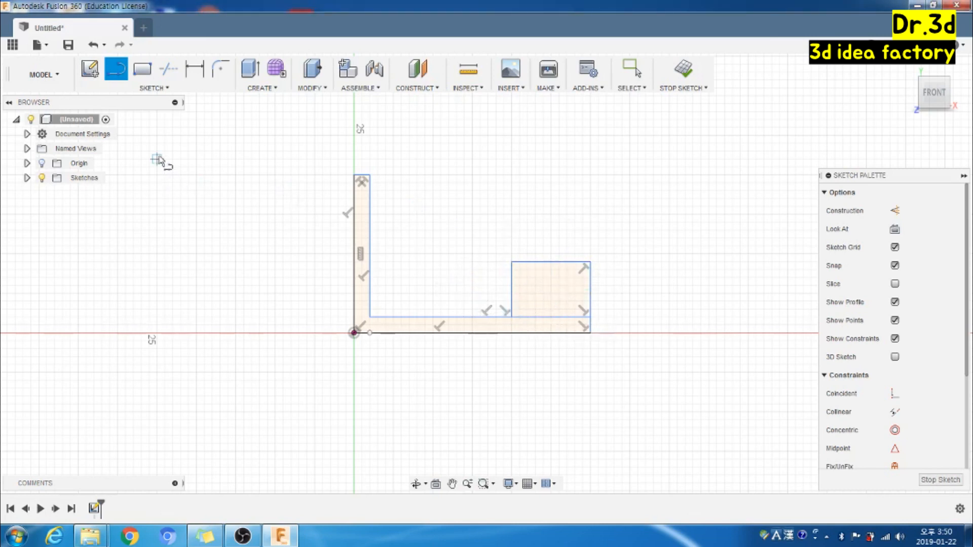
Try trimming the edge shared by the rectangle and the base strip, and undo that trim
left_click(168, 69)
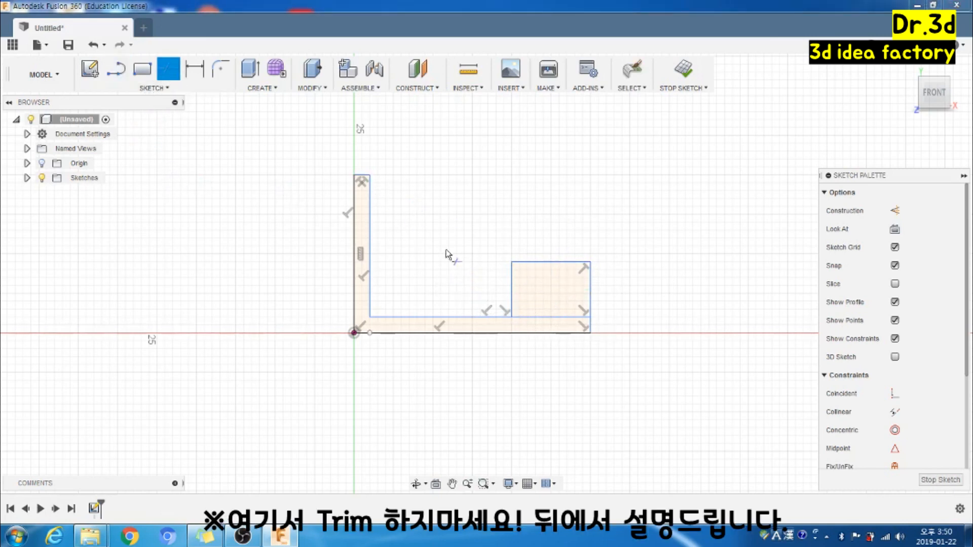
left_click(542, 317)
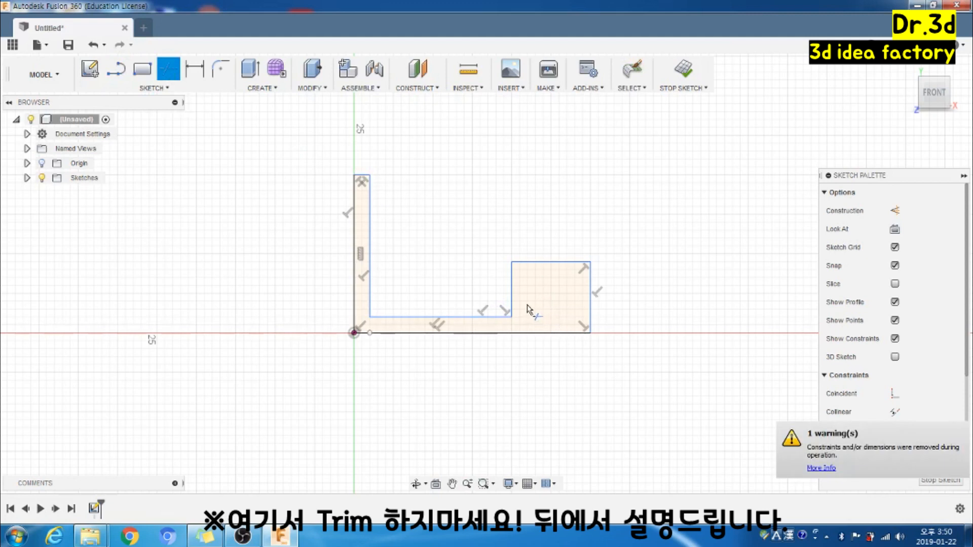
key("Escape")
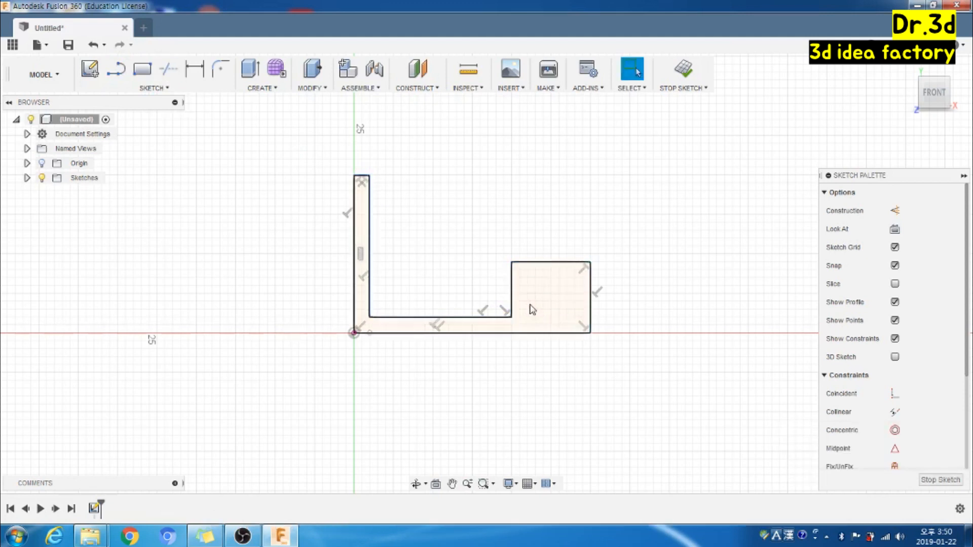
key("ctrl+z")
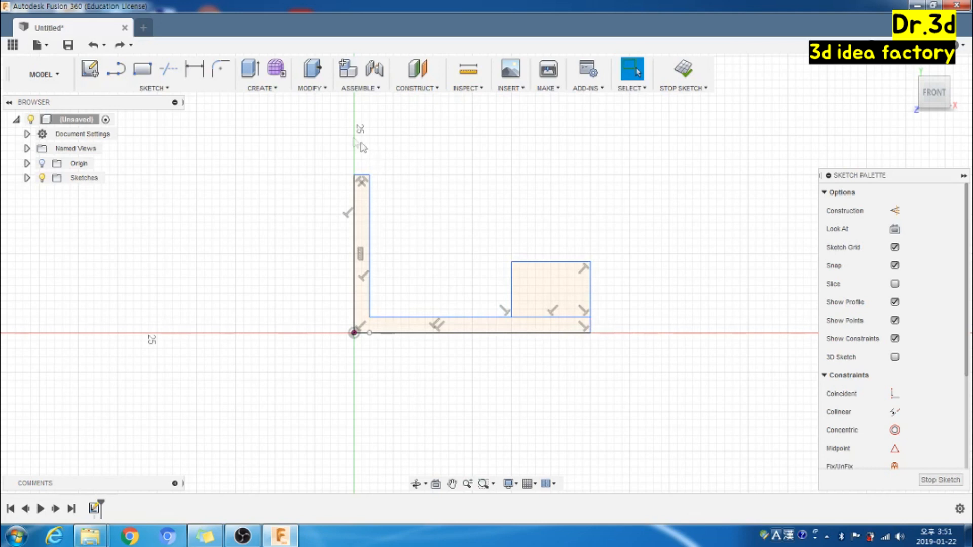
Extrude the L-shaped profile symmetrically by 20 mm per side as a new body
left_click(250, 69)
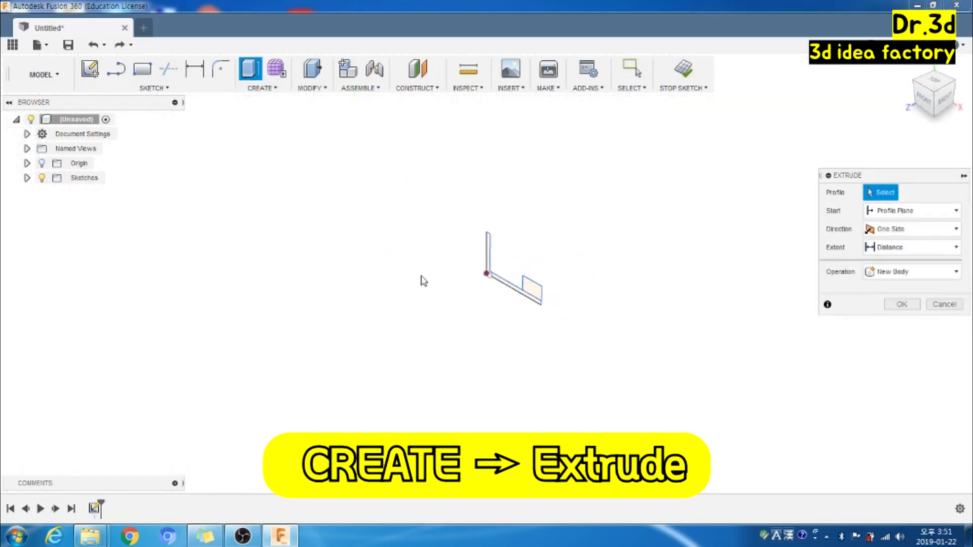
left_click(506, 289)
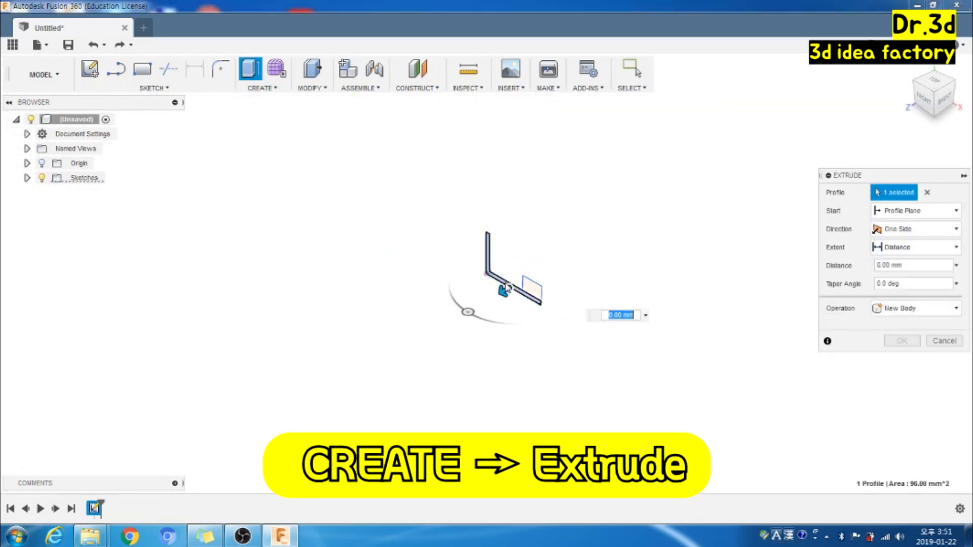
left_click(928, 232)
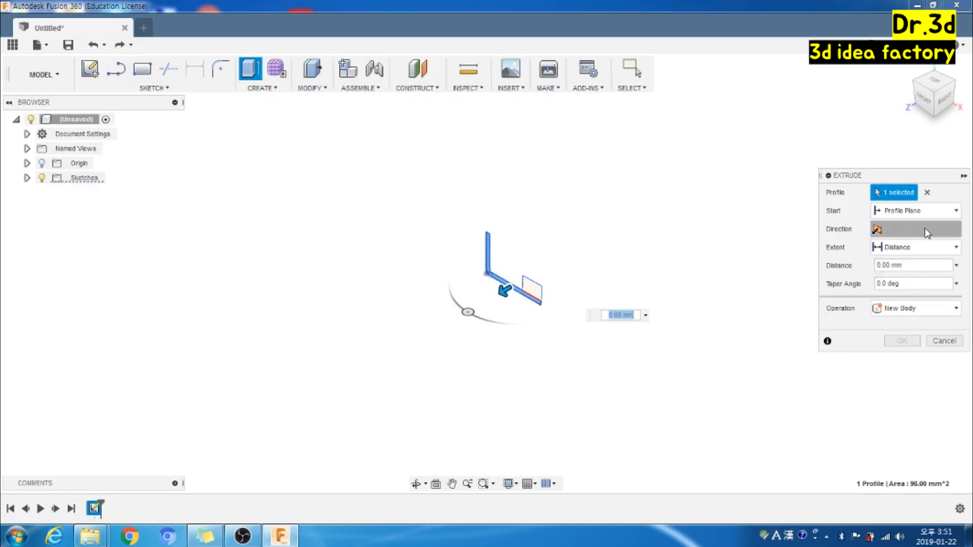
left_click(919, 276)
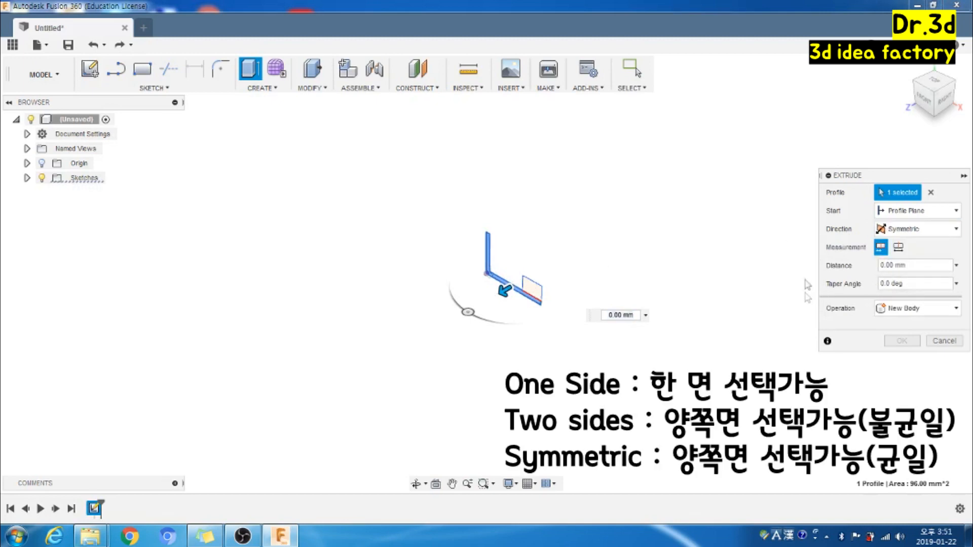
left_click_drag(503, 290, 458, 309)
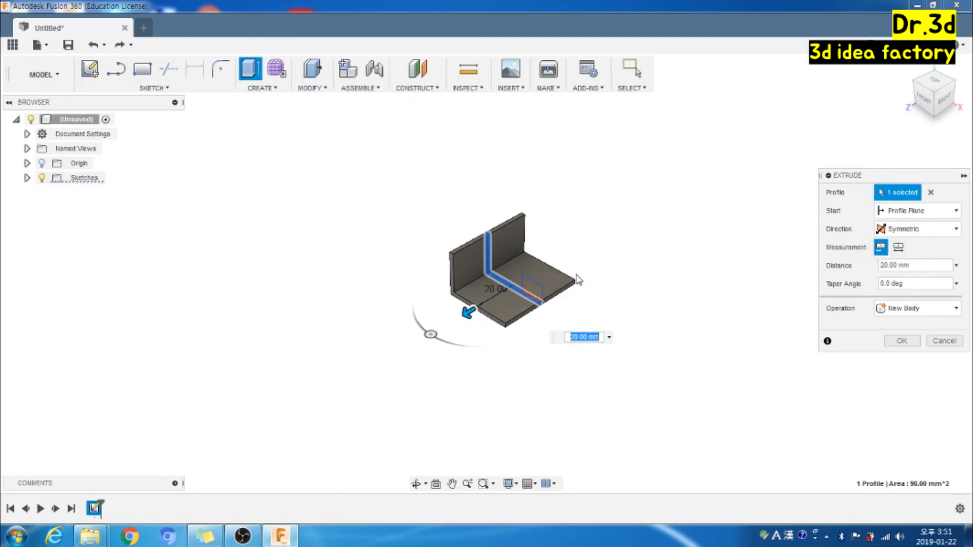
key("Return")
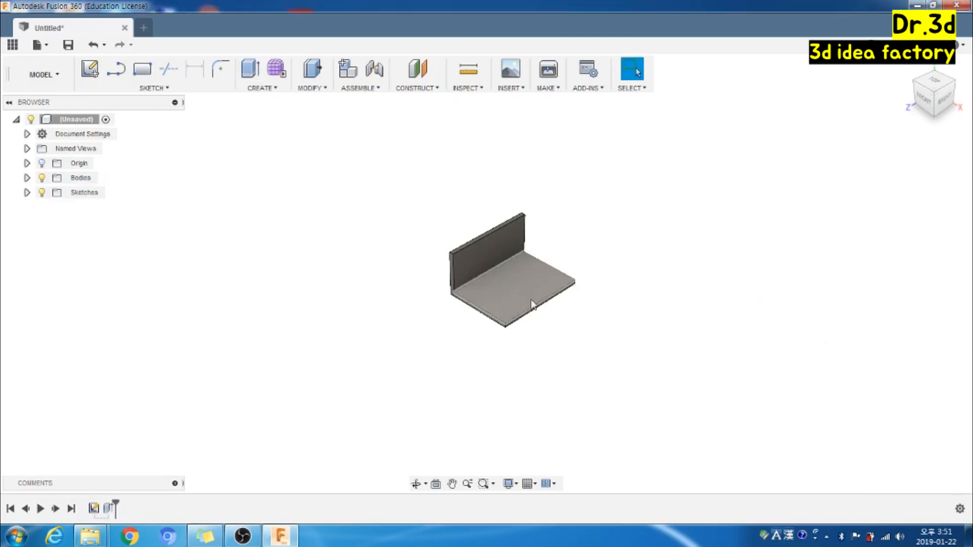
Show Sketch1 again and extrude its small rectangle symmetrically by 10 mm per side, joined to the L-shaped body
left_click(27, 194)
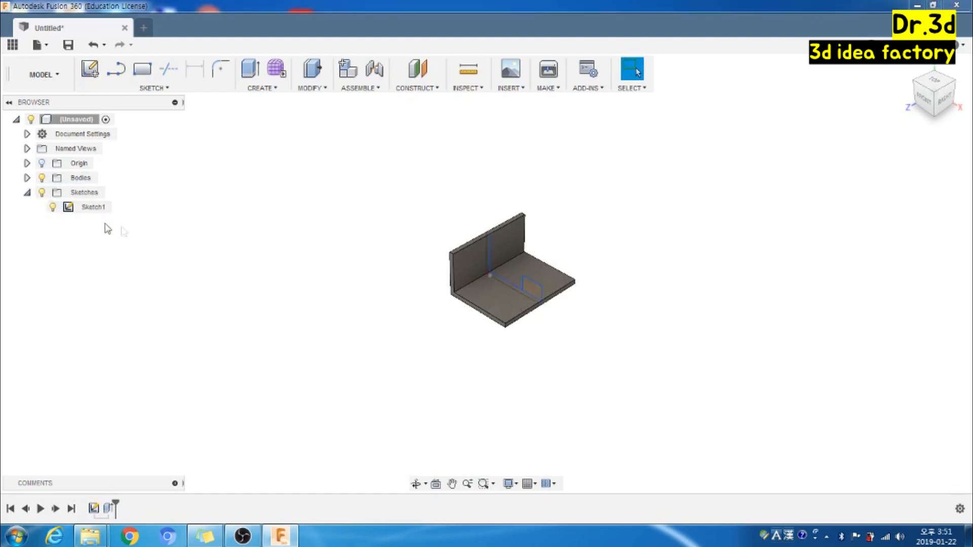
left_click(531, 293)
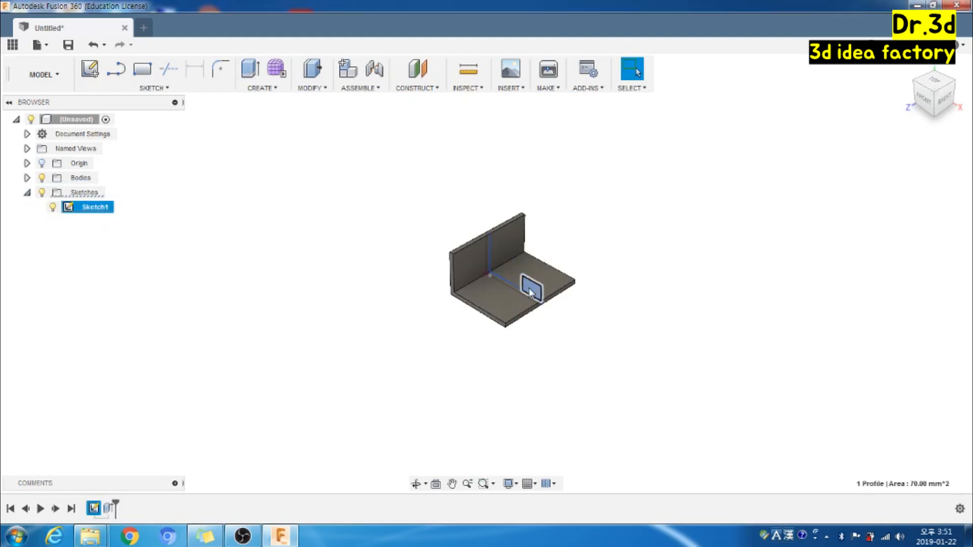
left_click(251, 71)
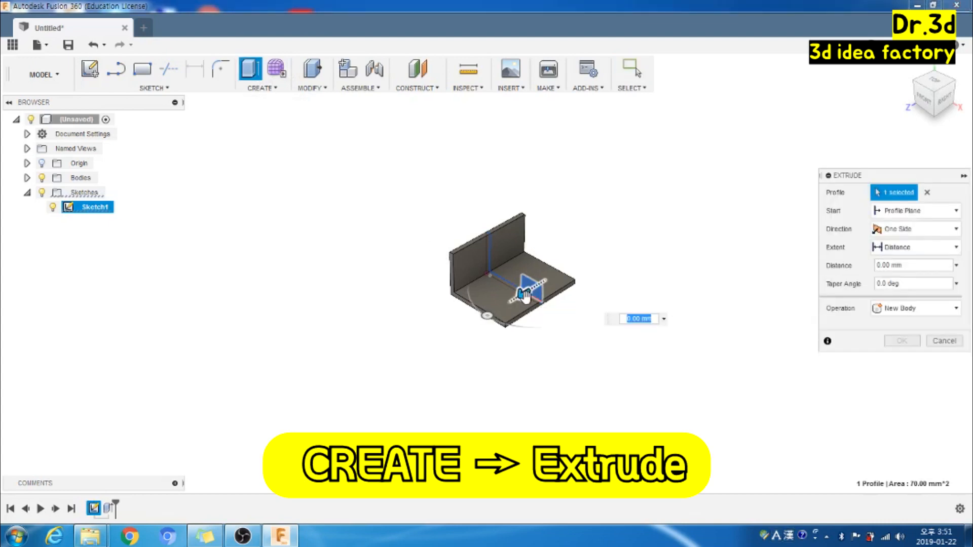
left_click_drag(525, 296, 515, 307)
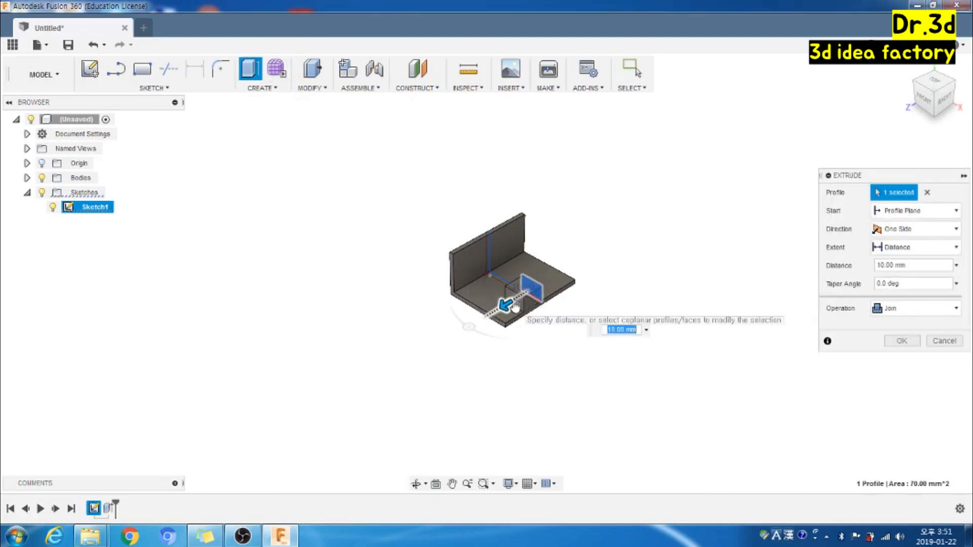
left_click(933, 229)
left_click(913, 275)
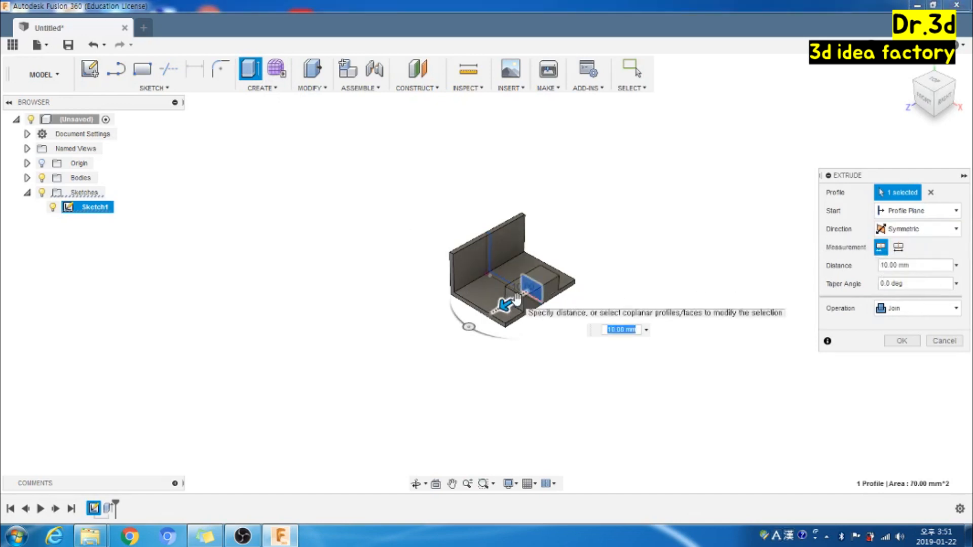
key("Return")
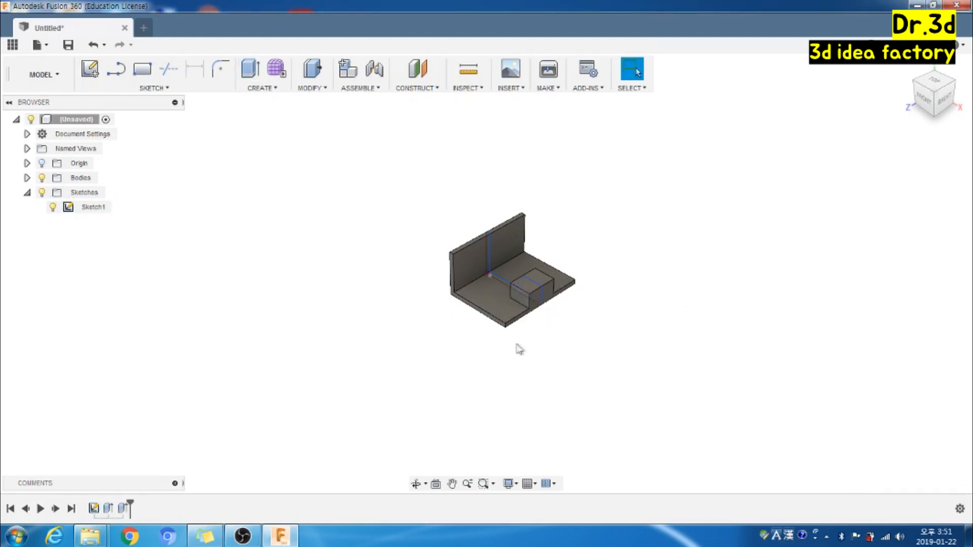
middle_click_drag(459, 357, 425, 336, "shift")
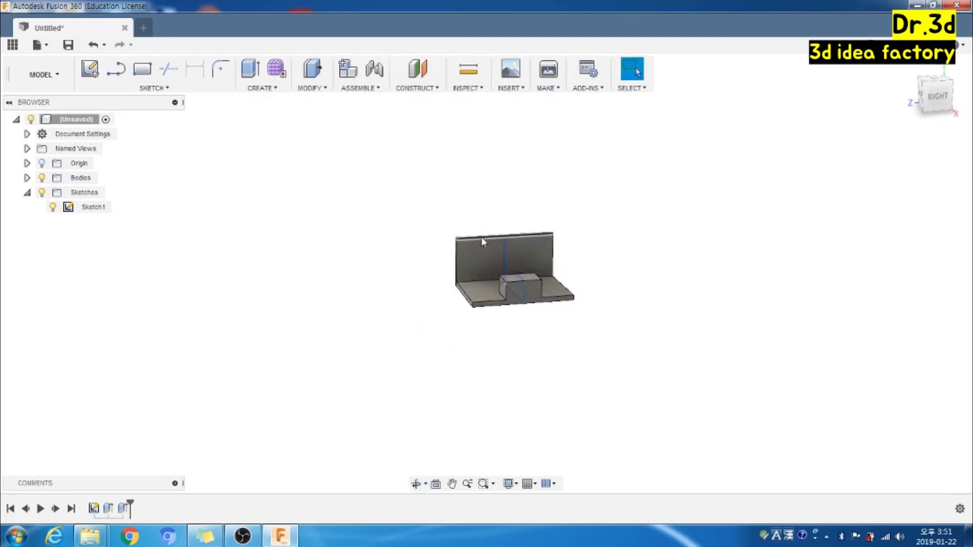
scroll(476, 239, "up", 5)
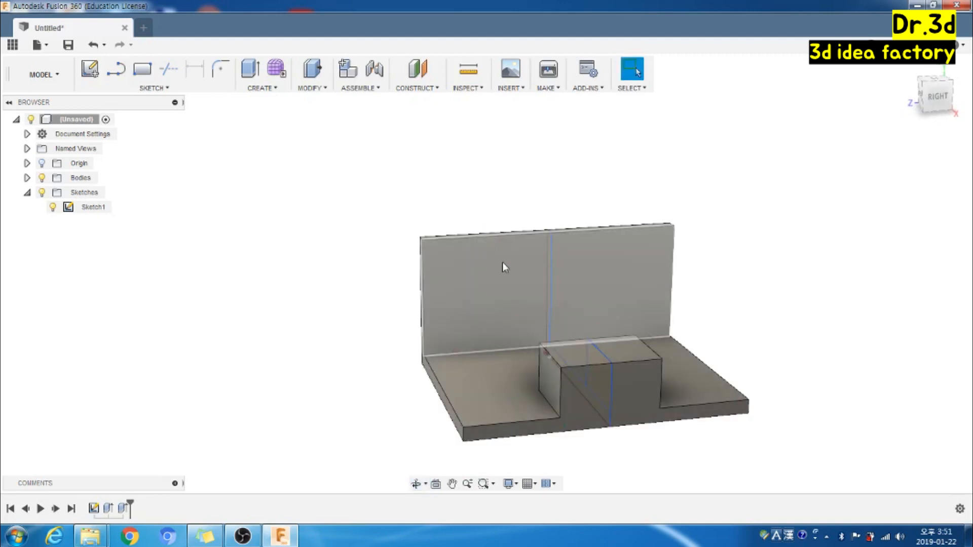
middle_click_drag(503, 263, 336, 211)
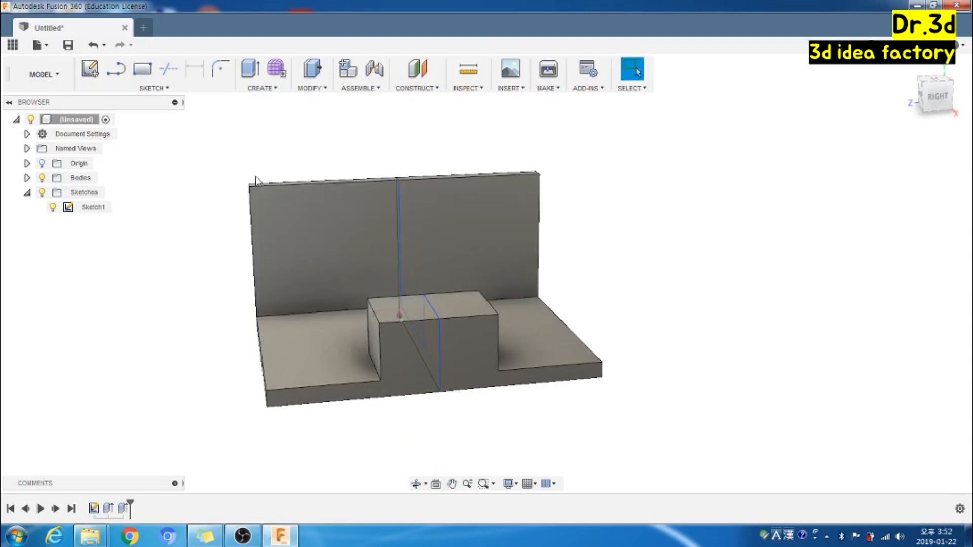
Start a new sketch on the inner face of the bracket's upright wall
left_click(91, 70)
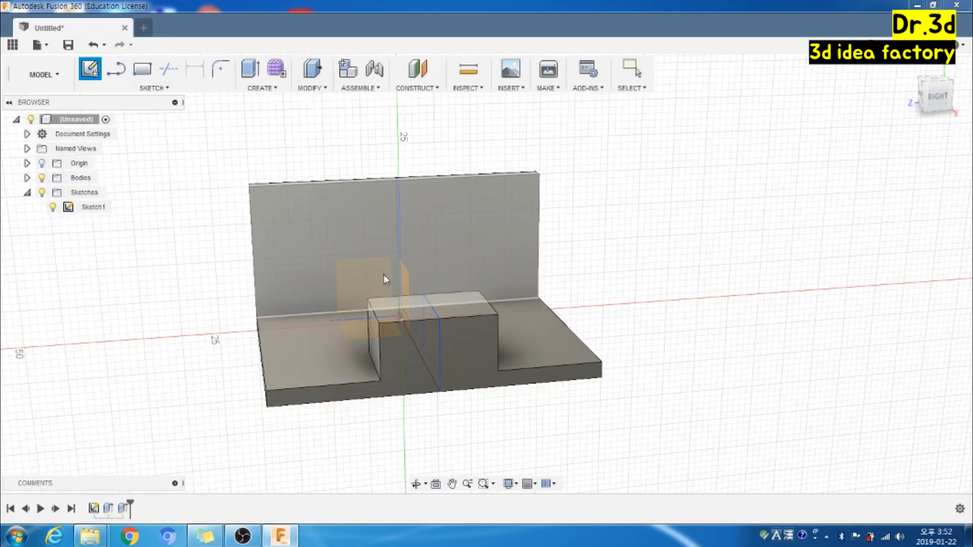
left_click(287, 230)
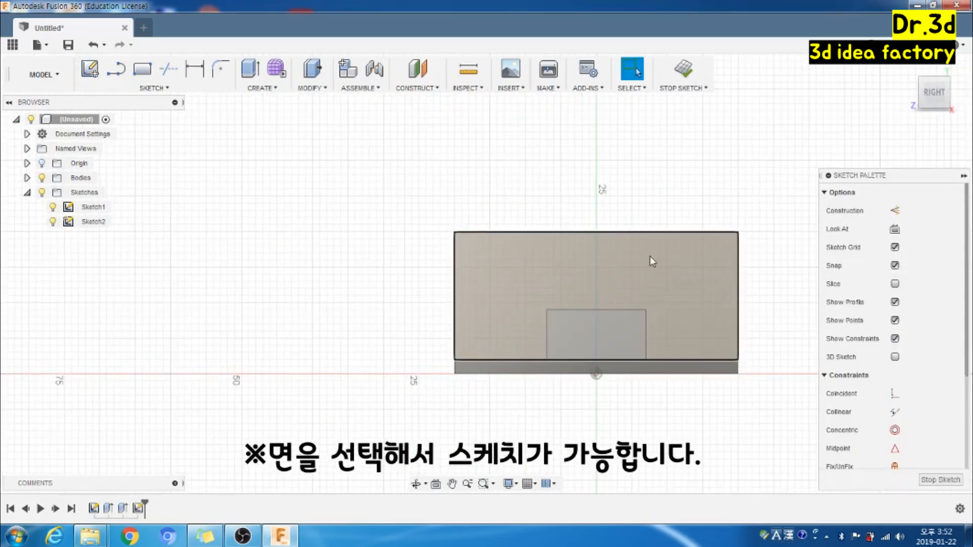
mouse_move(656, 263)
middle_mouse_down()
mouse_move(446, 252)
mouse_move(413, 231)
middle_mouse_up()
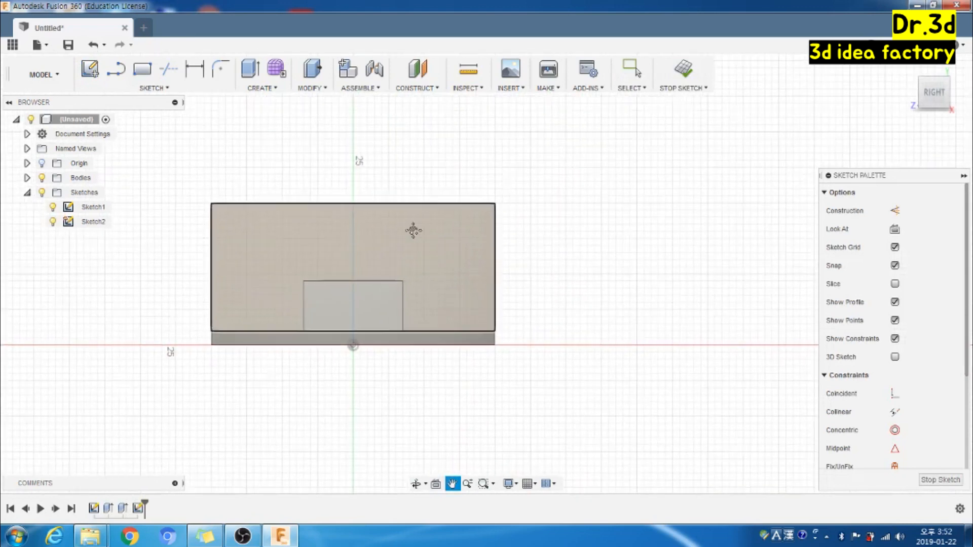
key("Escape")
scroll(413, 230, "up", 3)
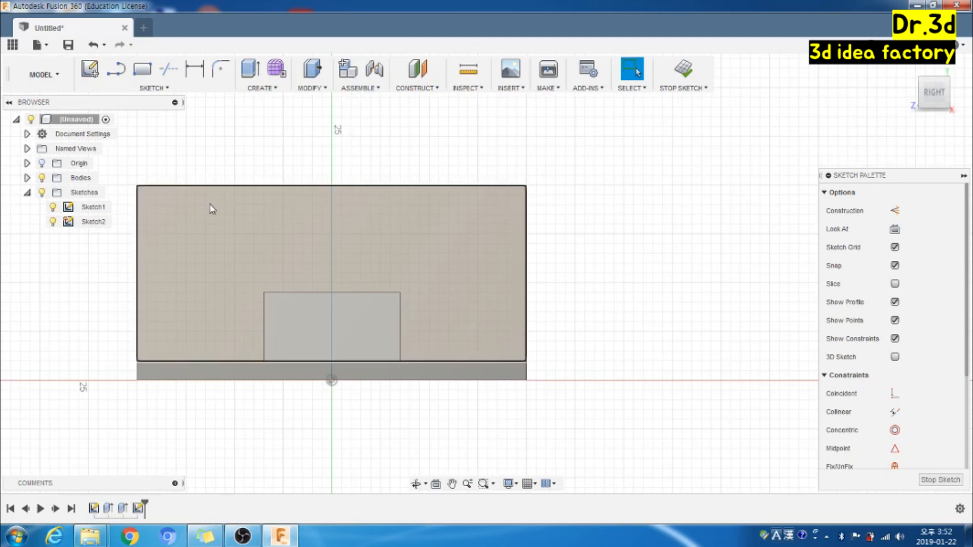
Draw a three-sided square notch about 5 mm wide and deep, hanging from the wall's top edge about 5 mm from its left end
key("l")
left_click(186, 186)
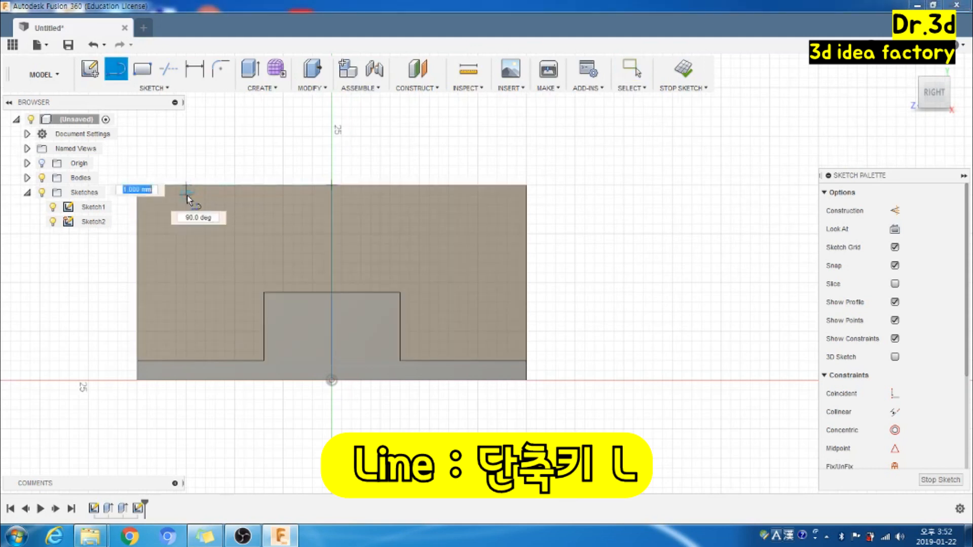
left_click(187, 233)
left_click(234, 234)
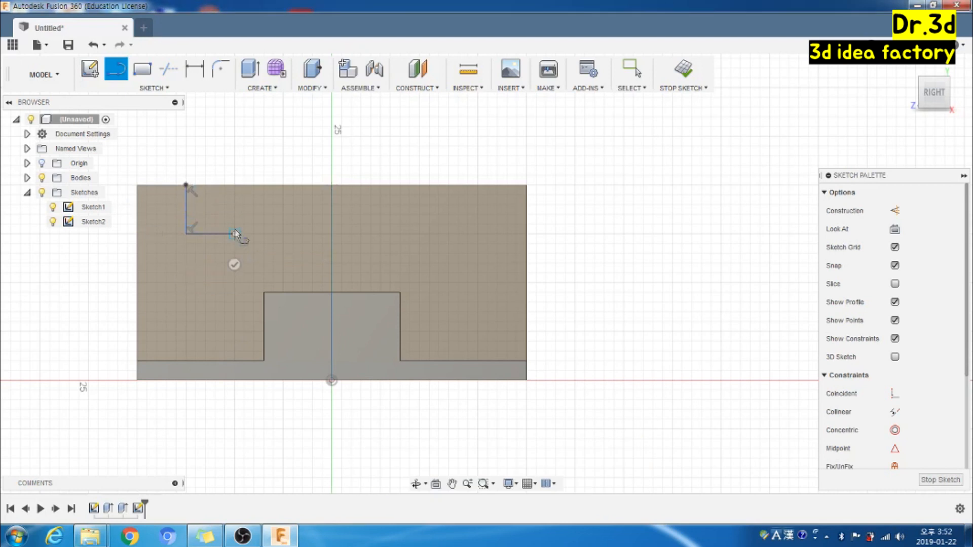
left_click(234, 185)
right_click(249, 218)
left_click(295, 216)
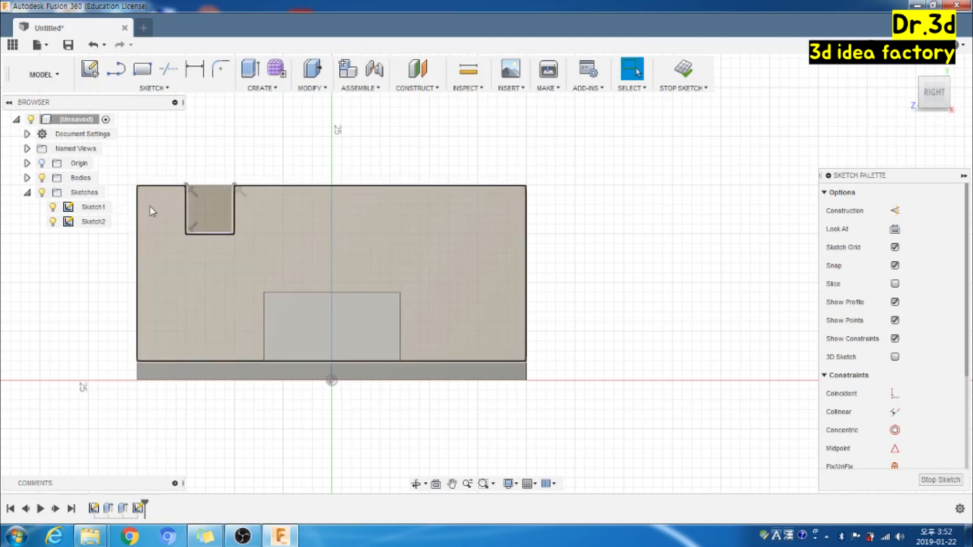
Pattern the three notch lines rectangularly along the wall's top edge, with quantity 4 over an extent of 25 mm
left_click(167, 89)
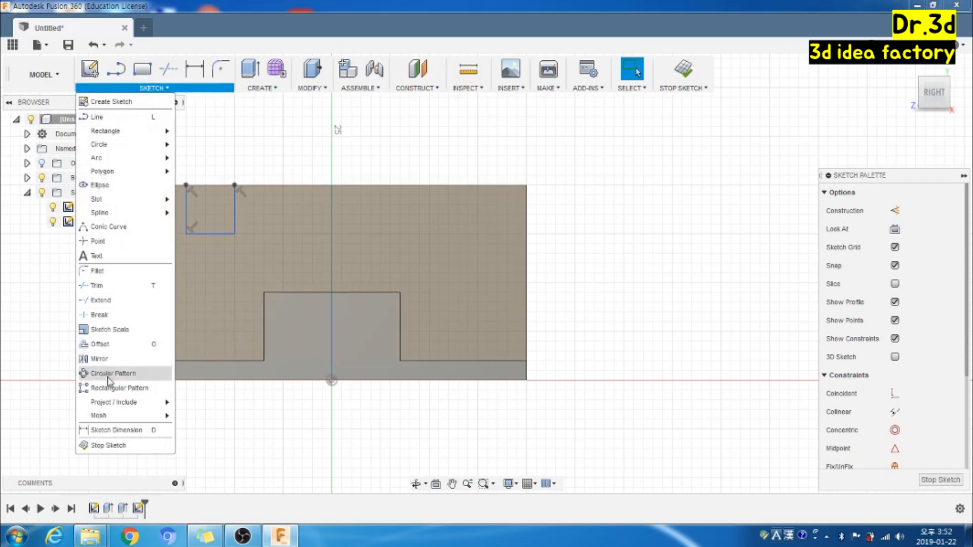
mouse_move(113, 402)
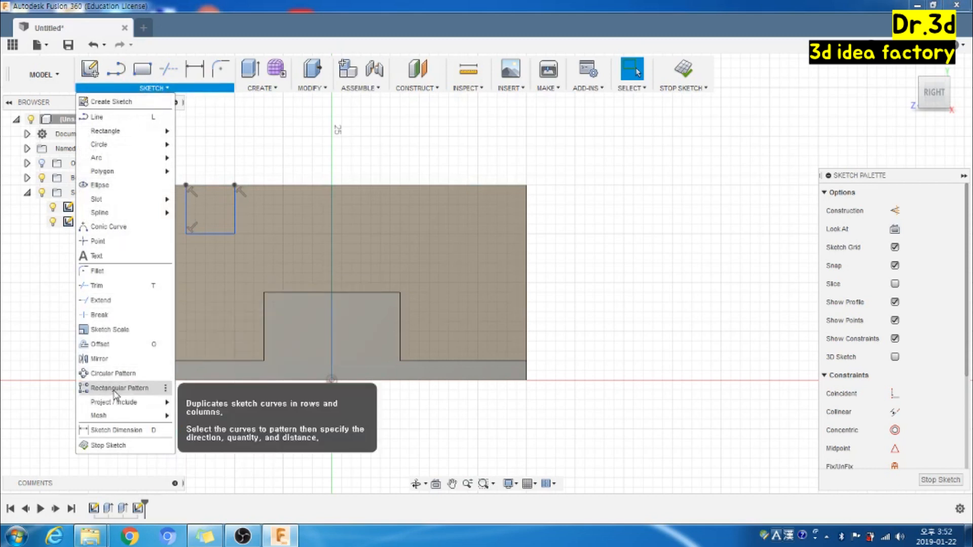
left_click(114, 390)
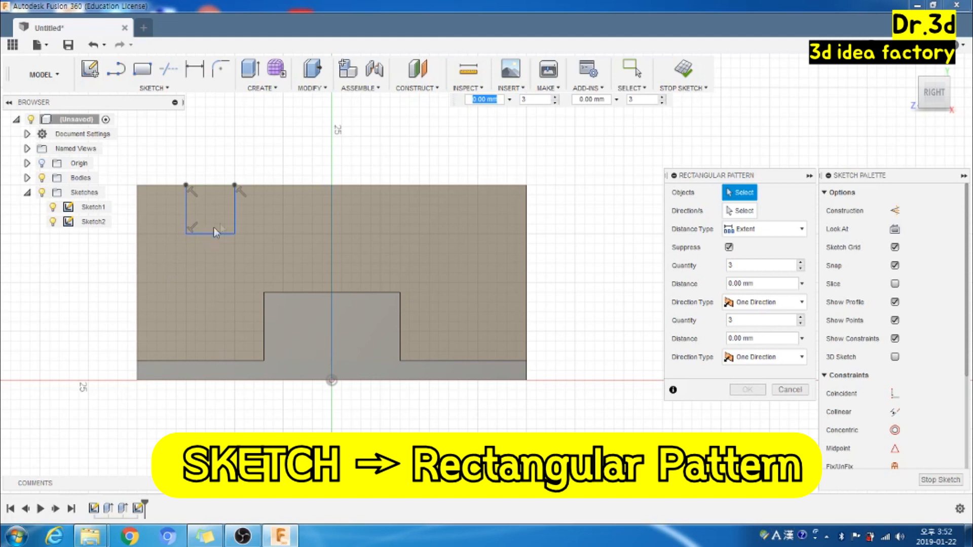
left_click(235, 209)
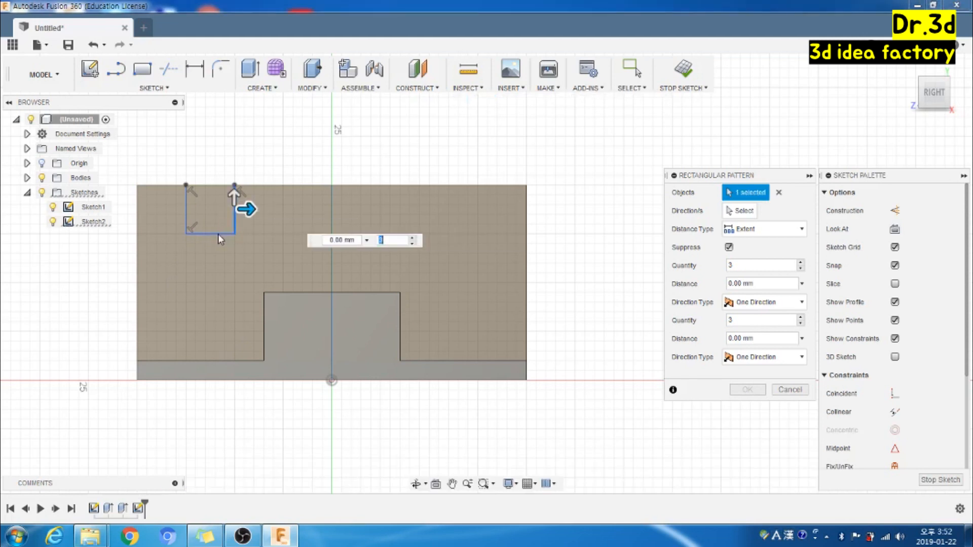
left_click(218, 233)
left_click(186, 216)
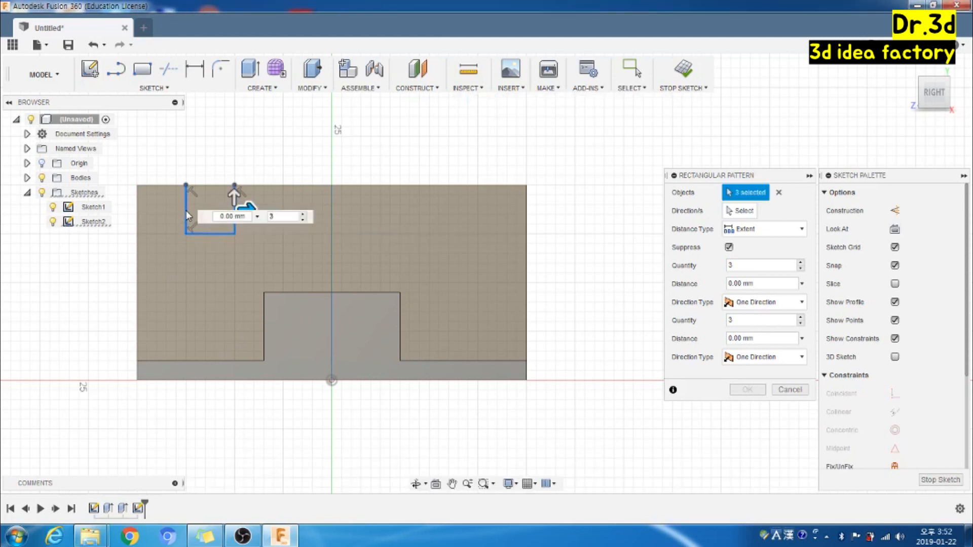
left_click_drag(247, 209, 499, 210)
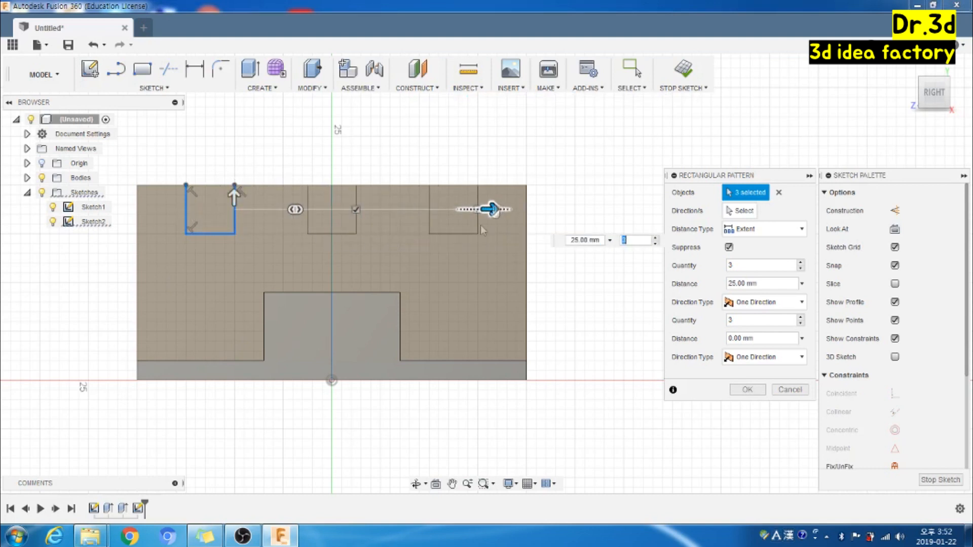
key("Tab")
type("4")
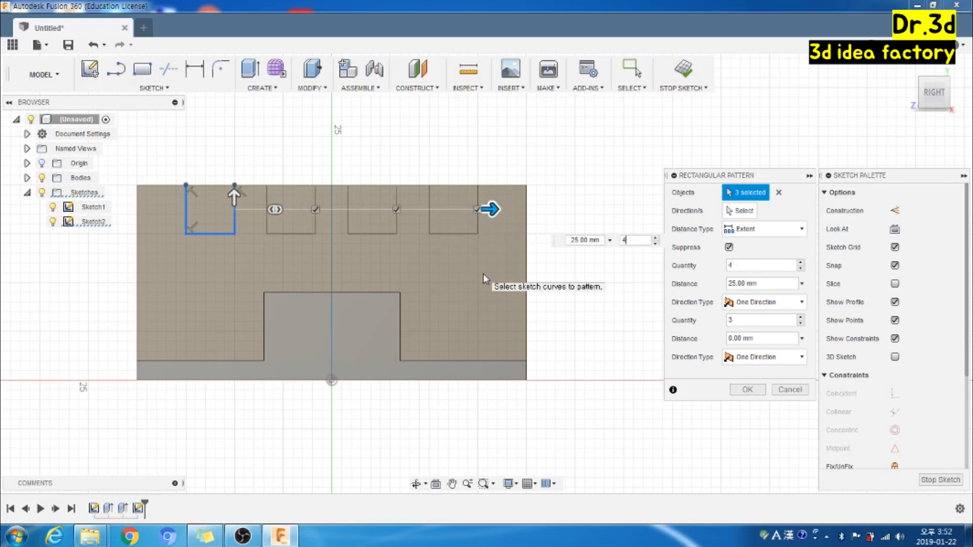
key("Return")
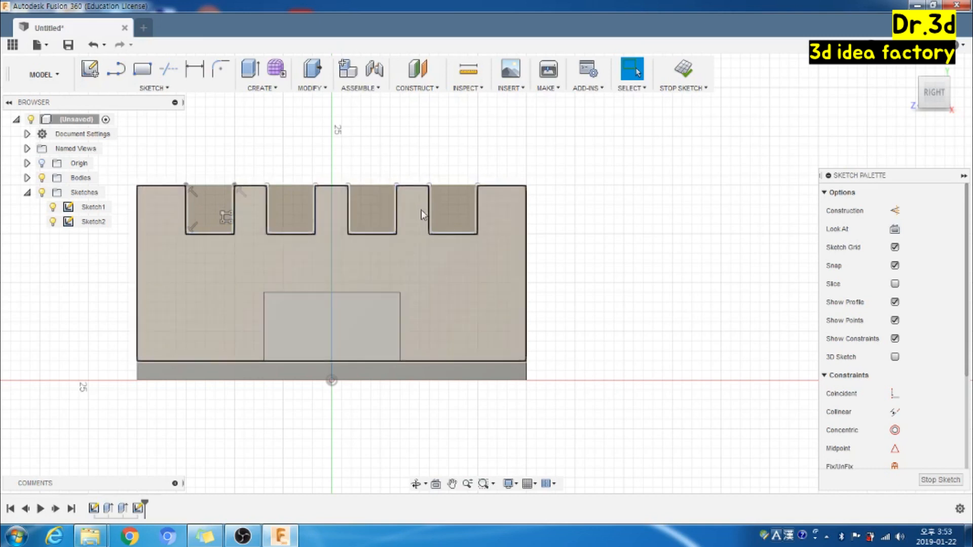
Extrude the four notch profiles by -4 mm as a cut through the upright wall
left_click(460, 207)
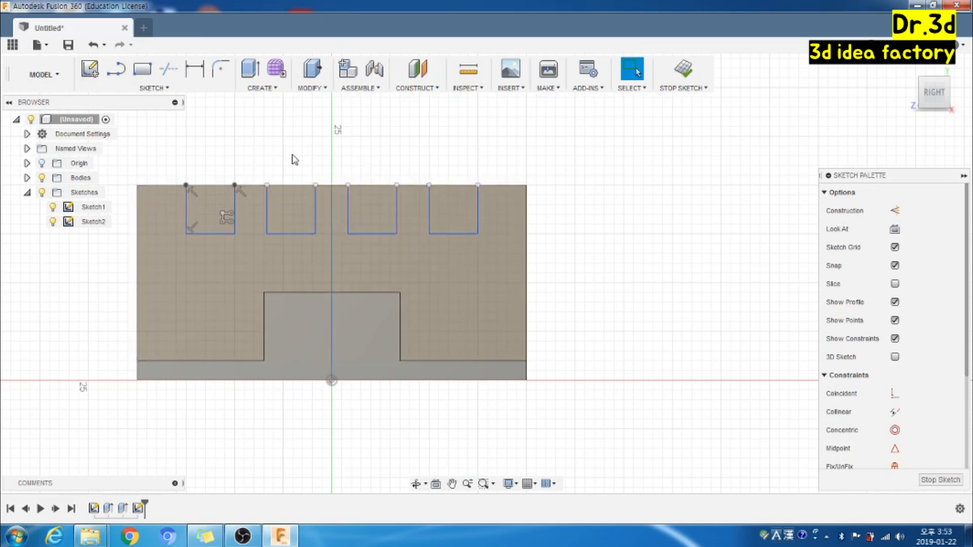
left_click(254, 71)
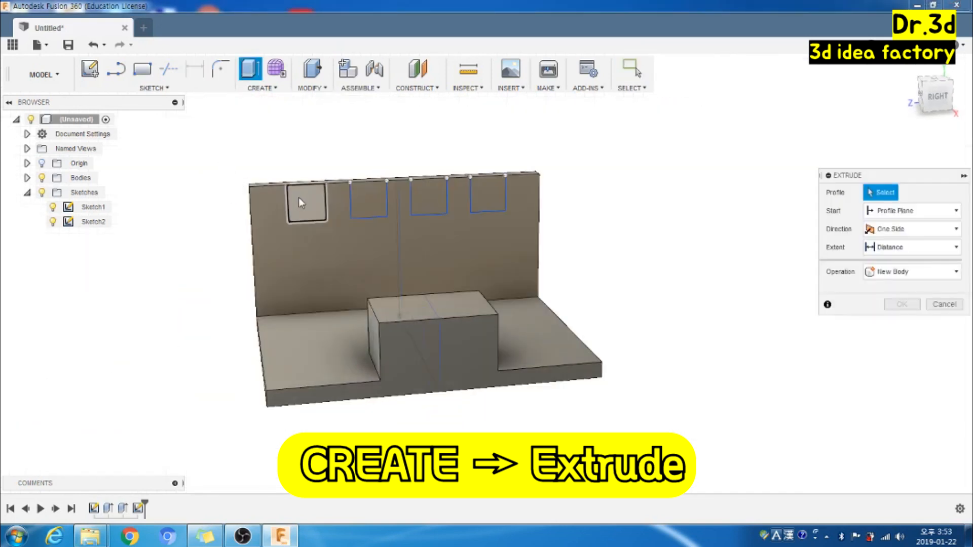
left_click(304, 198)
left_click(375, 203)
left_click(430, 198)
left_click(491, 197)
left_click_drag(490, 196, 481, 188)
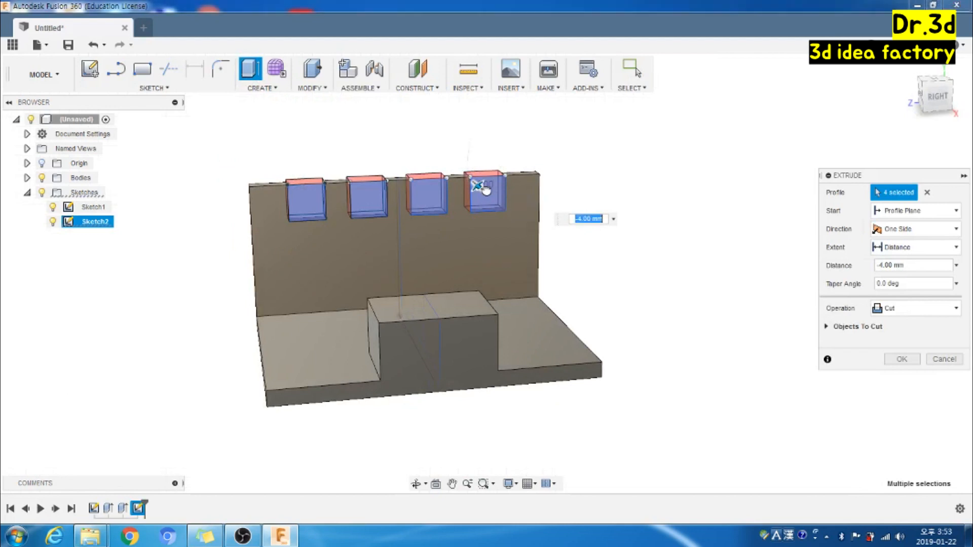
left_click(902, 359)
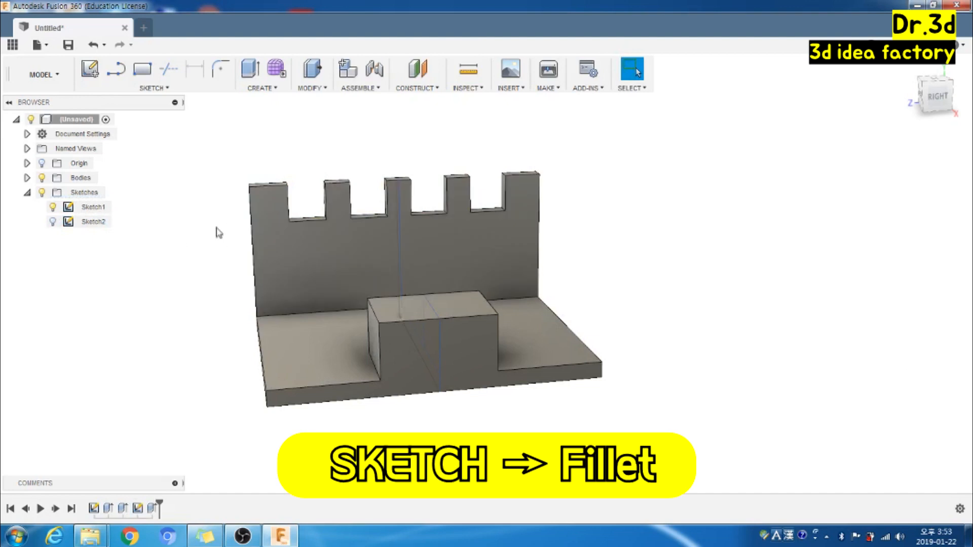
Fillet the ten top corner edges of the wall's five teeth with a 1.5 mm constant radius
key("f")
scroll(228, 234, "up", 3)
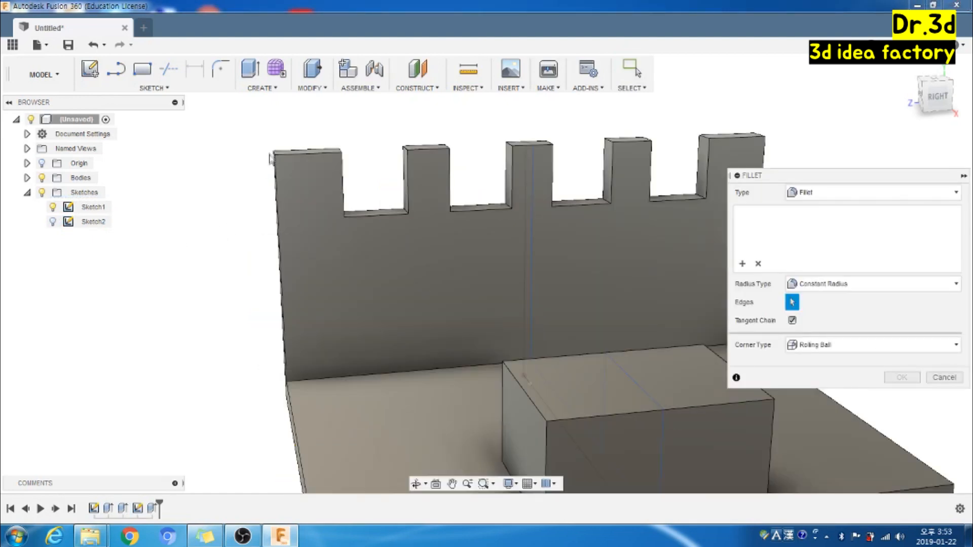
middle_click_drag(218, 231, 240, 173, "shift")
left_click(254, 138)
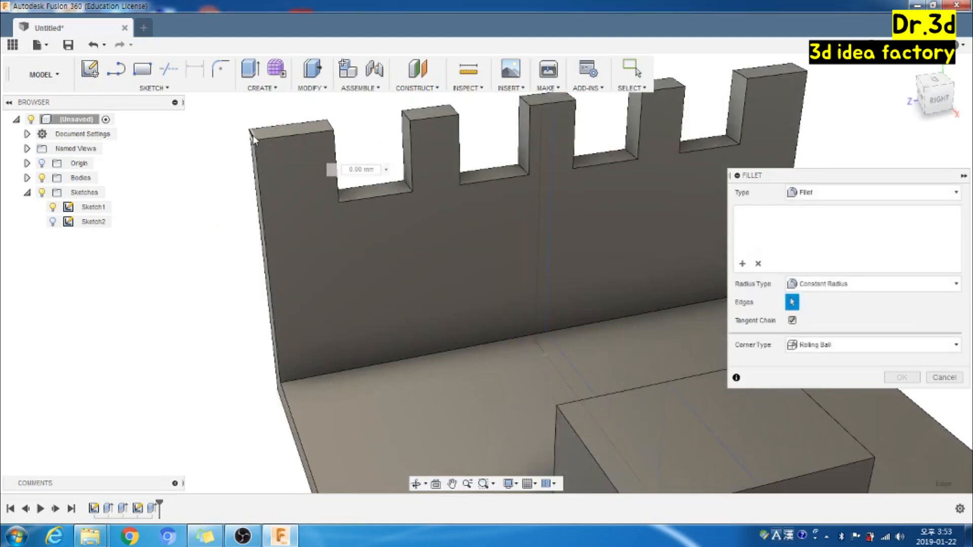
left_click(407, 122)
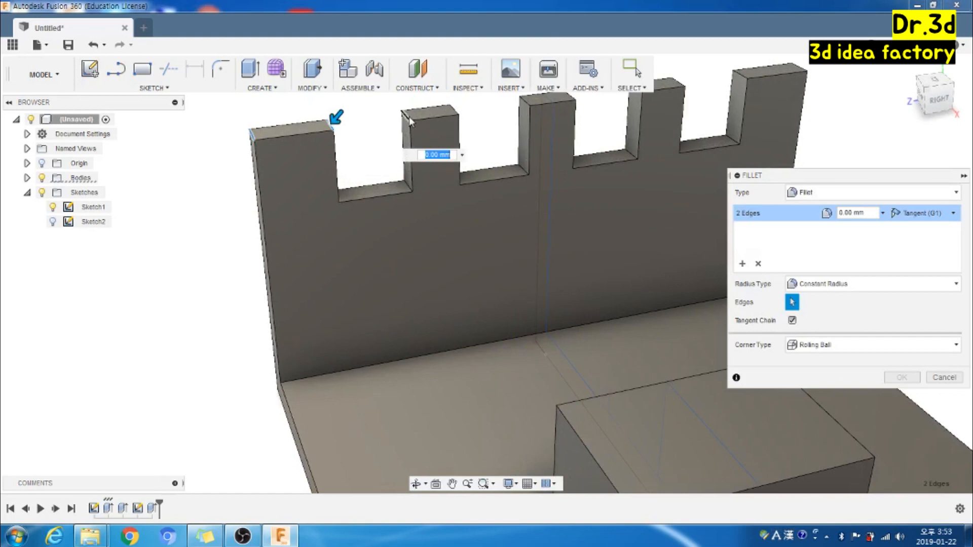
left_click(456, 110)
left_click(455, 111)
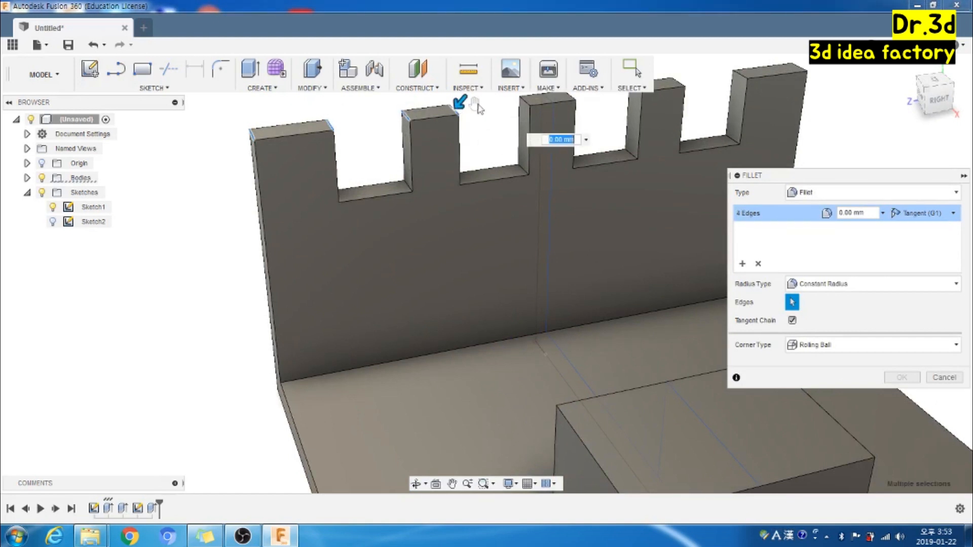
left_click(527, 101)
left_click(572, 101)
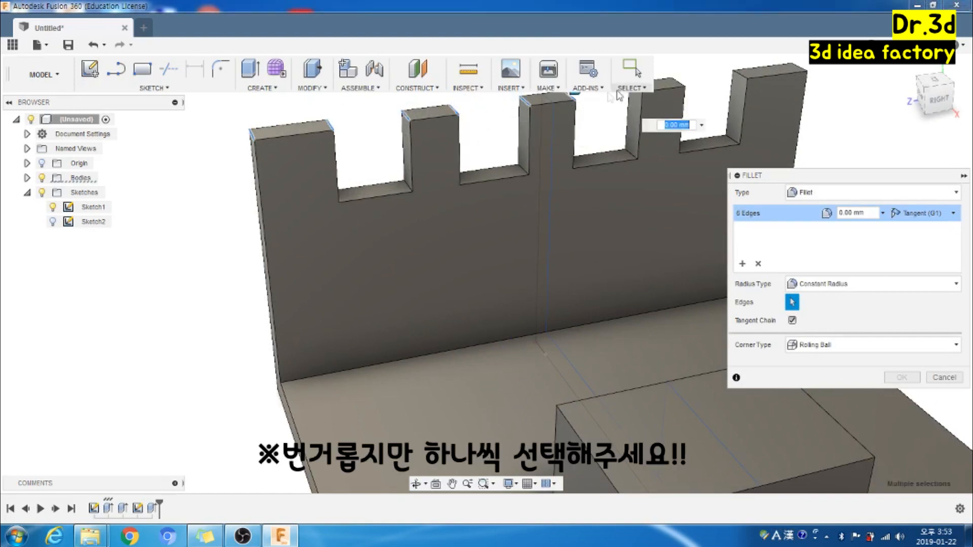
scroll(582, 172, "down", 2)
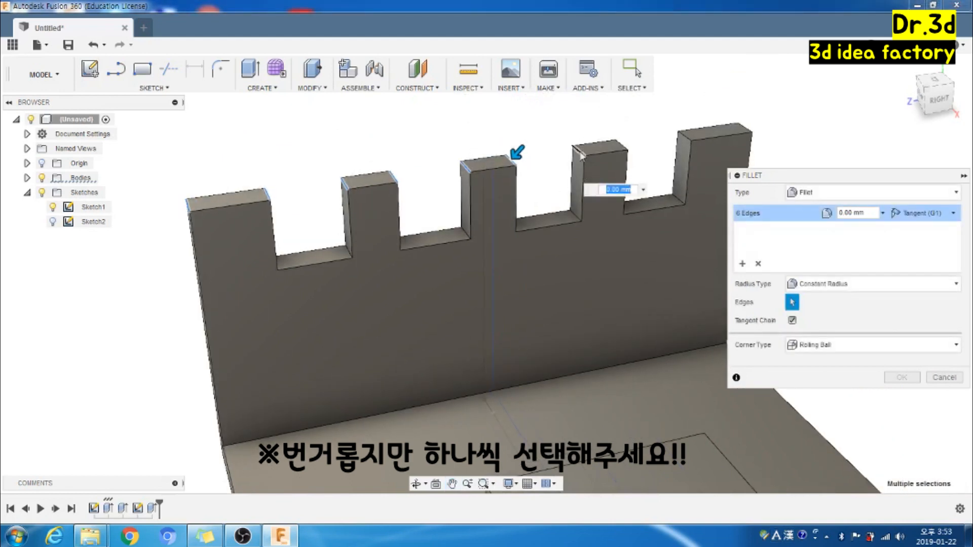
left_click(592, 149)
left_click(625, 147)
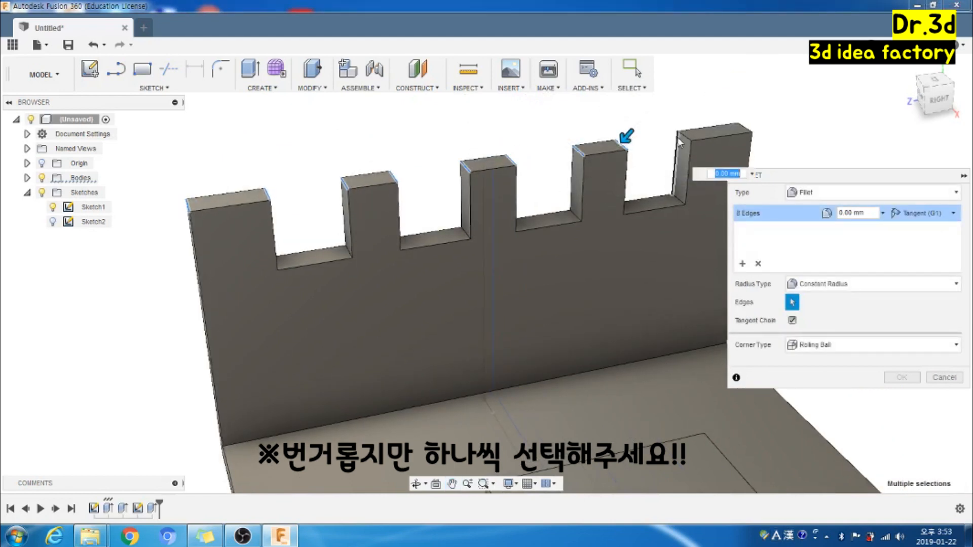
left_click(681, 137)
left_click(745, 127)
left_click_drag(753, 119, 744, 128)
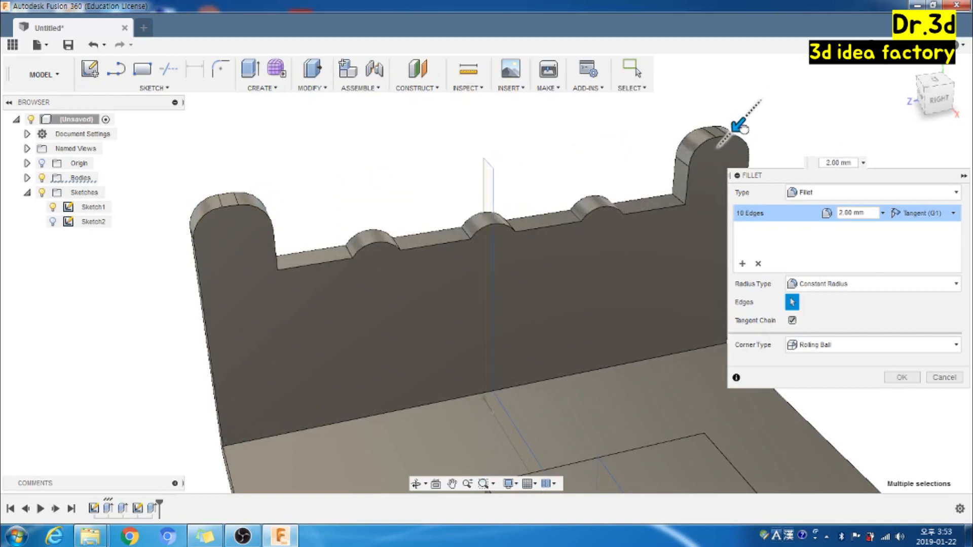
left_click_drag(744, 127, 743, 128)
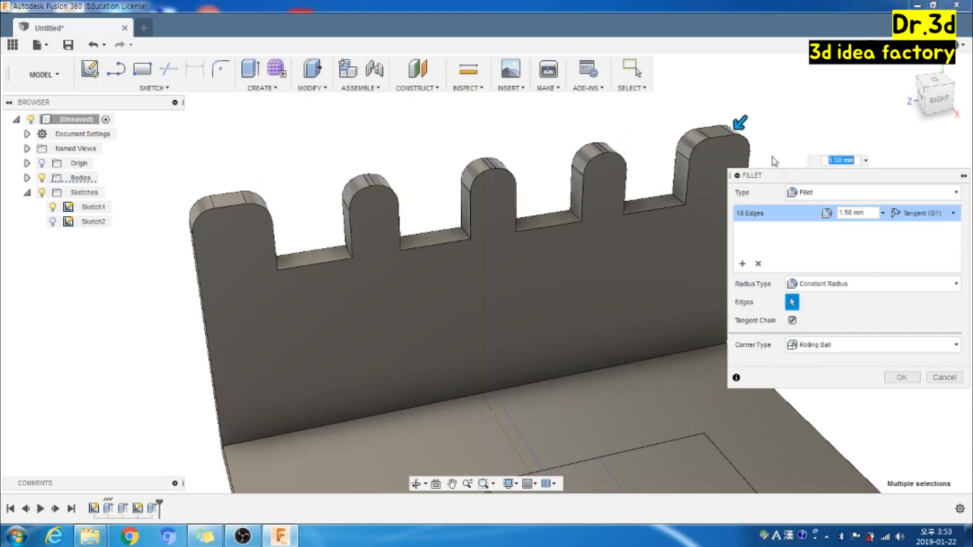
left_click(902, 377)
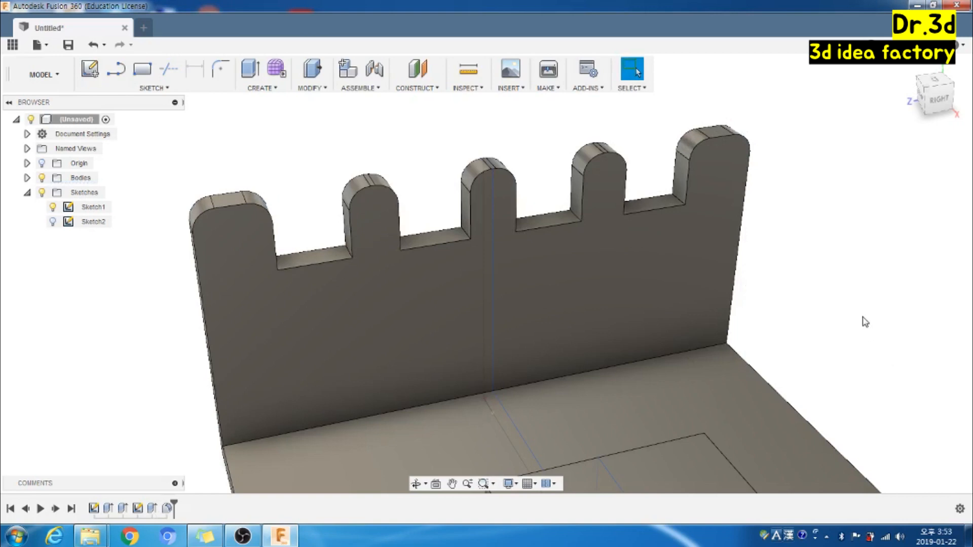
Sketch a 5 mm center diameter circle on the block's front face, centred on the vertical midline midway up the raised block
scroll(841, 307, "down", 5)
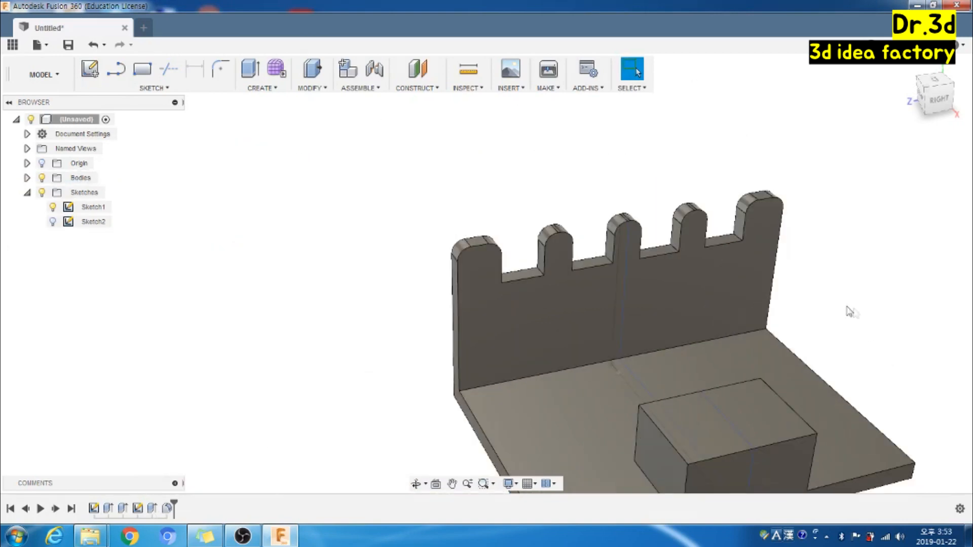
middle_click_drag(843, 300, 648, 225)
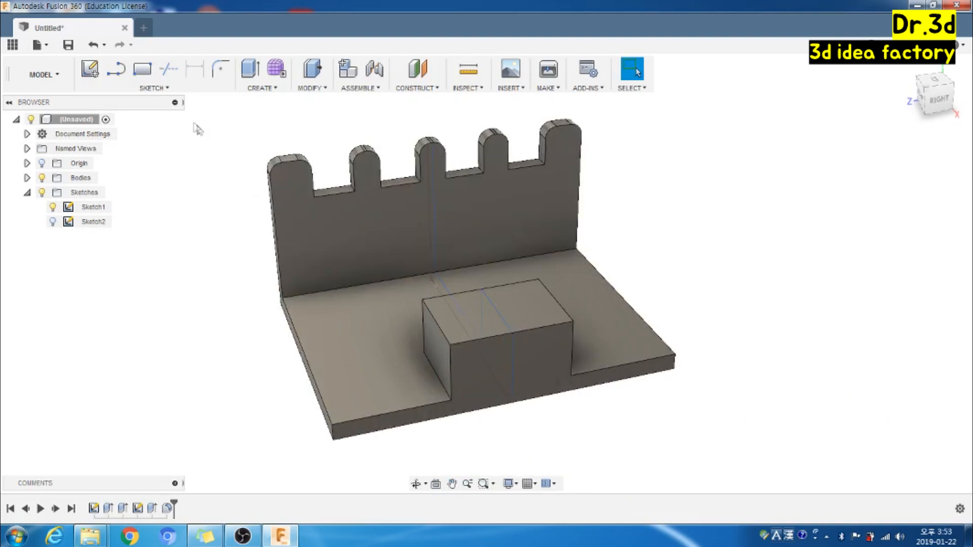
left_click(170, 90)
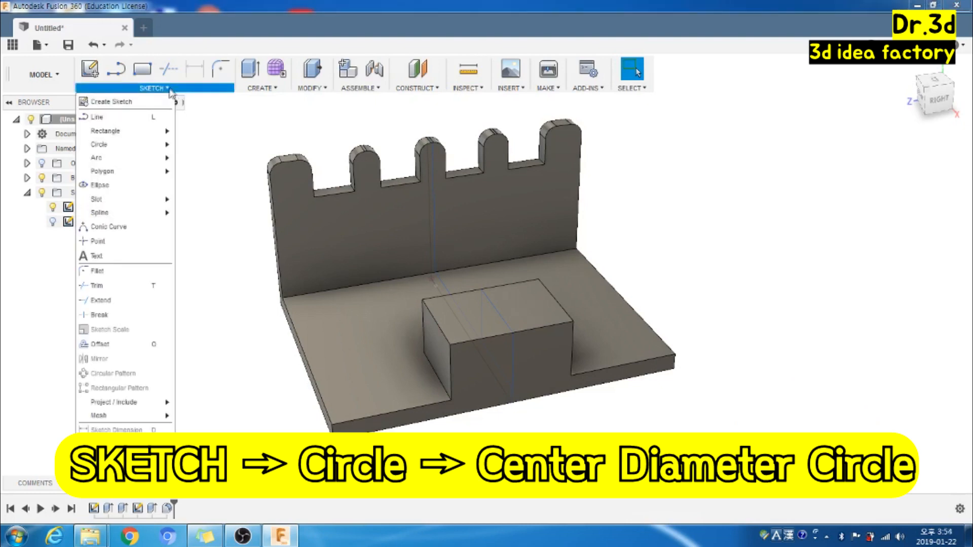
mouse_move(126, 145)
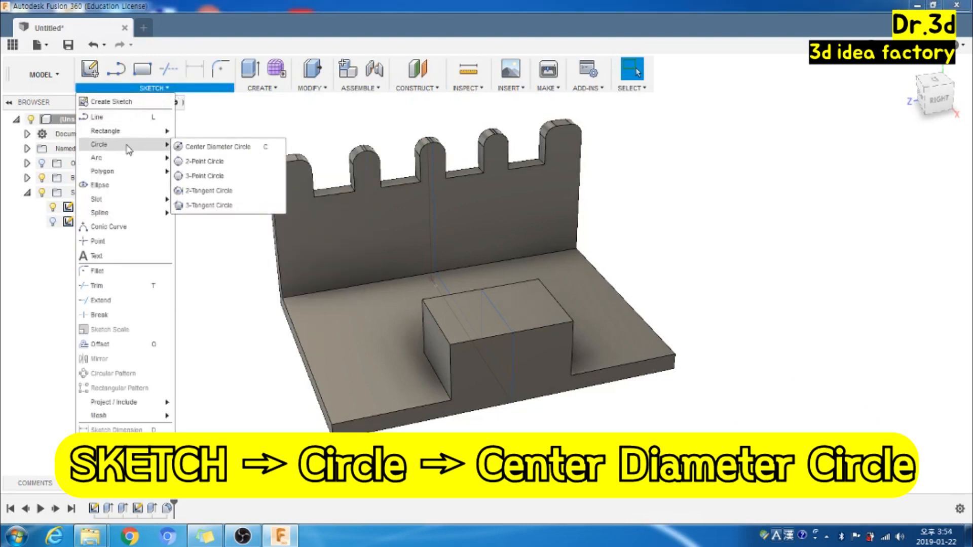
left_click(215, 147)
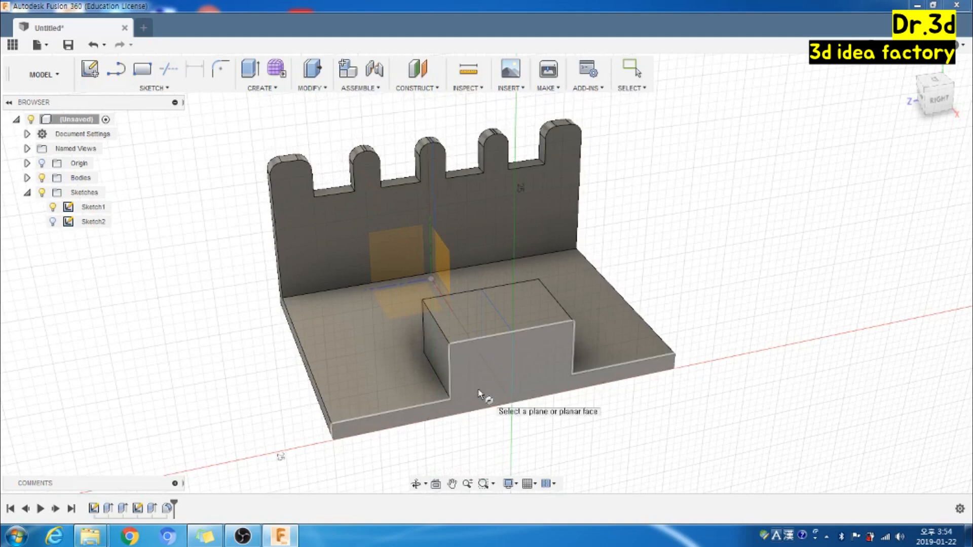
left_click(481, 394)
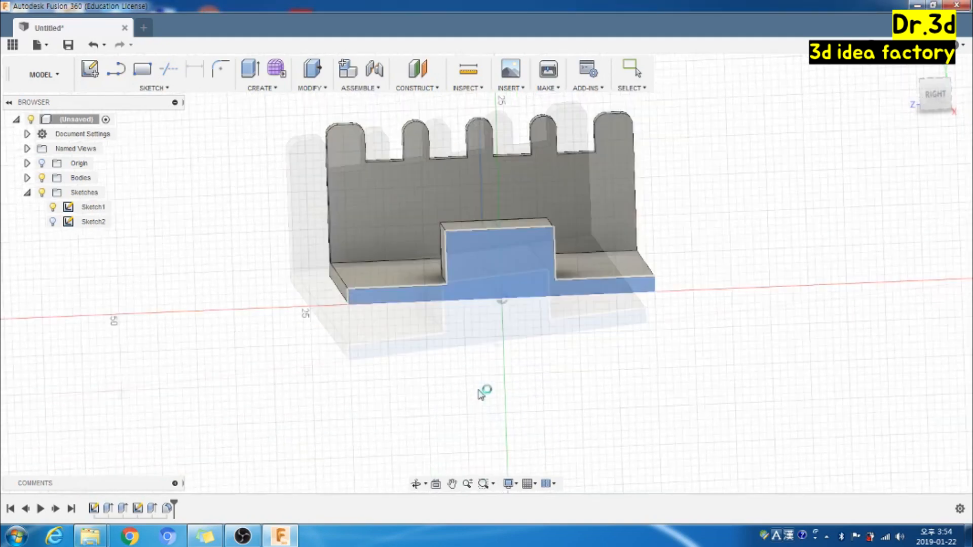
middle_click_drag(528, 341, 463, 370)
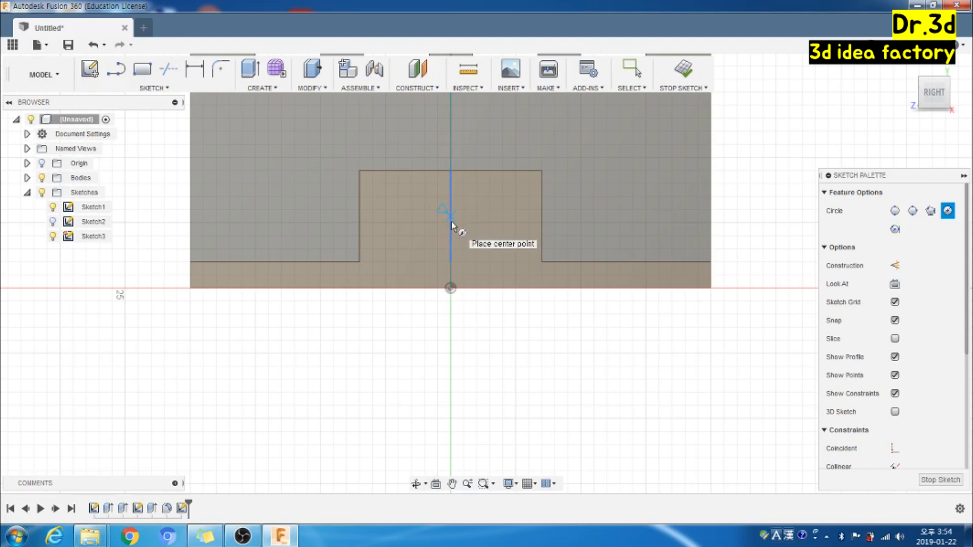
left_click(451, 217)
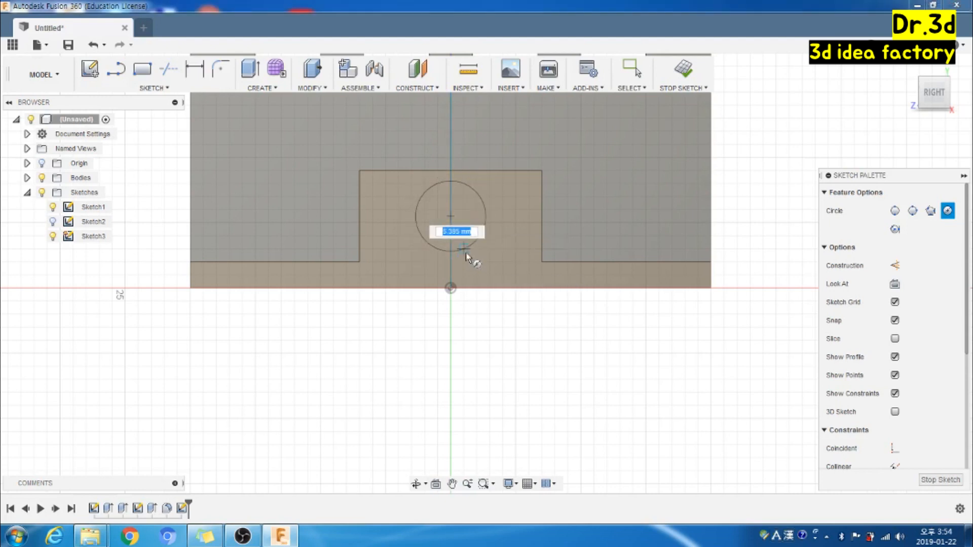
type("5")
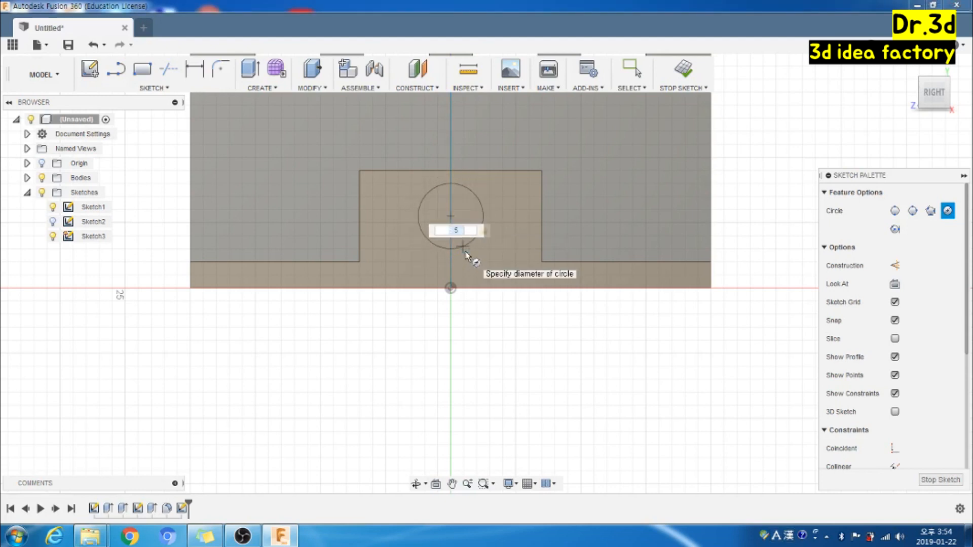
key("Return")
key("Escape")
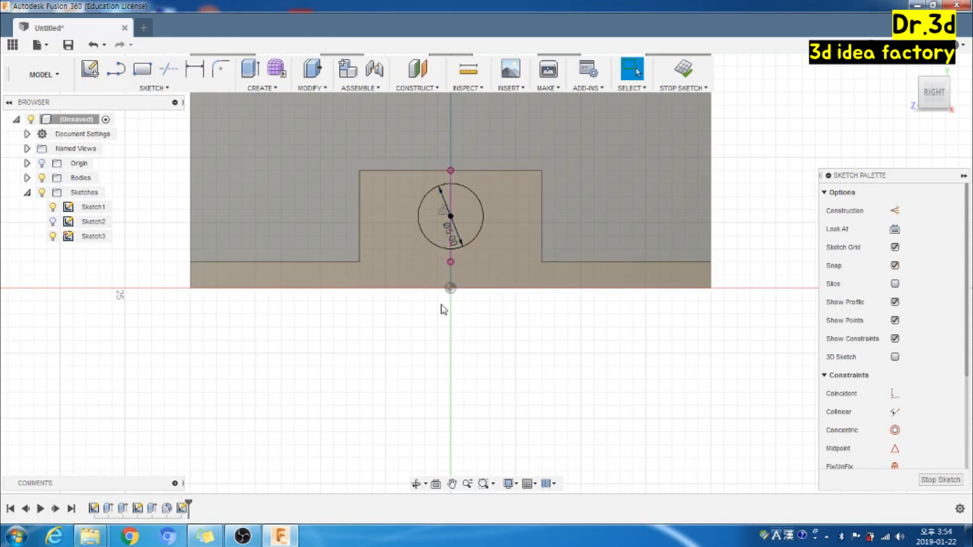
Move the 5 mm circle slightly down along the front face's vertical midline
left_click(458, 249)
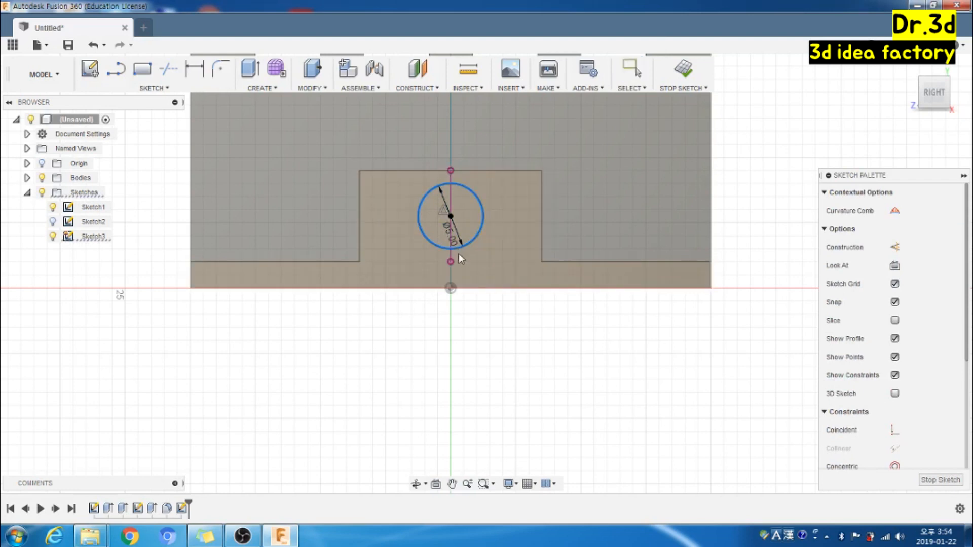
left_click_drag(460, 263, 461, 260)
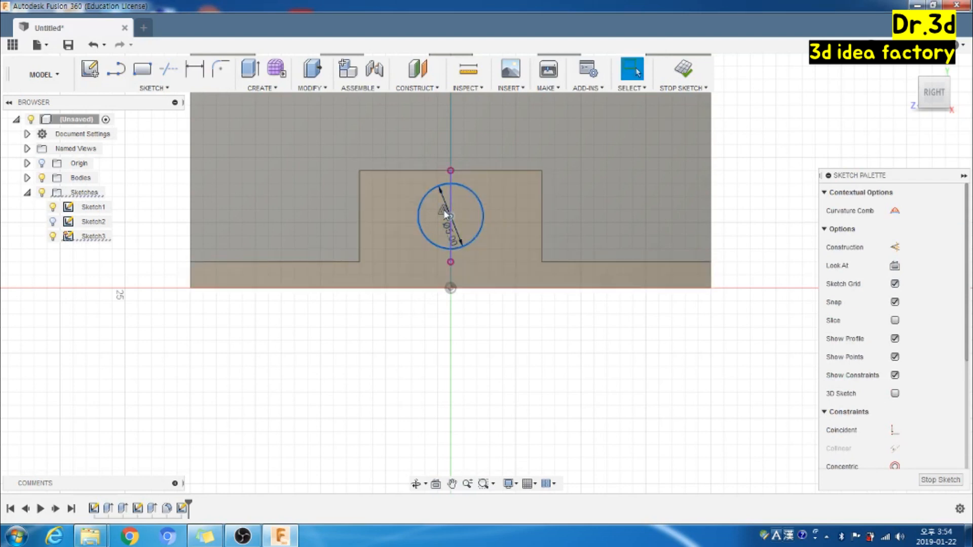
left_click(447, 215)
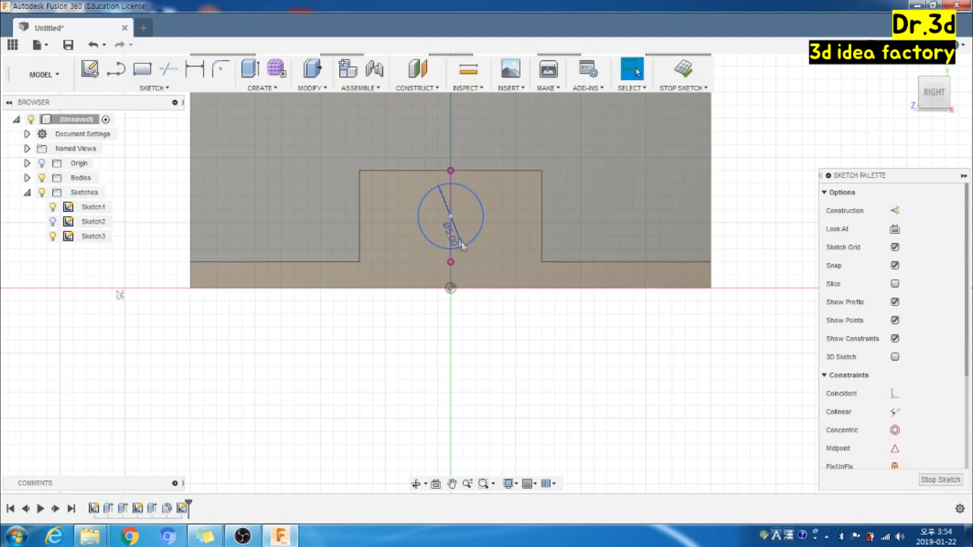
left_click_drag(462, 247, 461, 258)
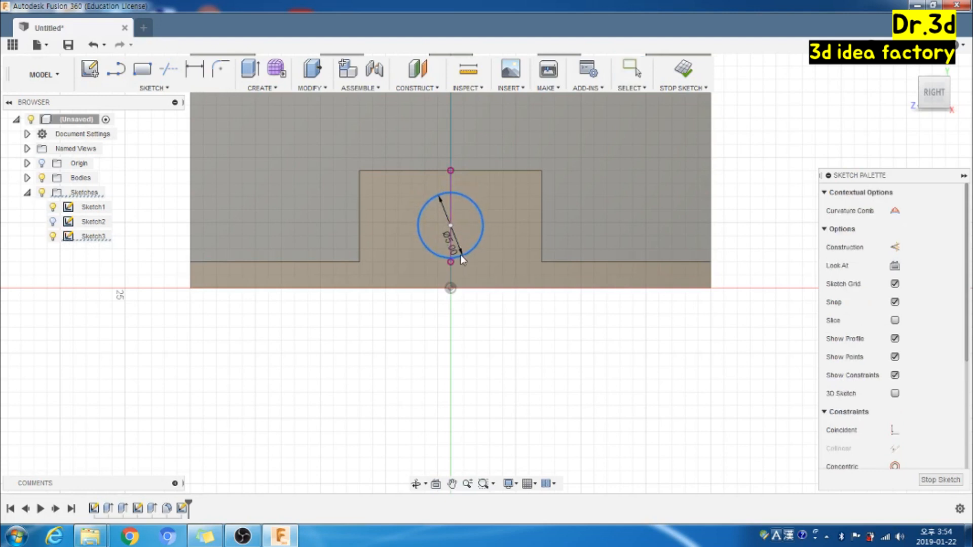
left_click(465, 317)
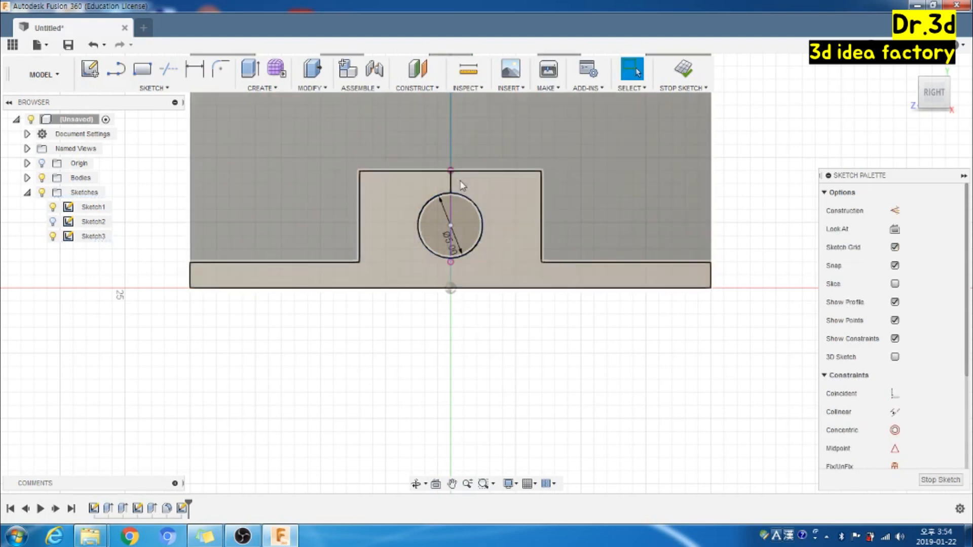
Finish the circle sketch on the block's front face
middle_click_drag(523, 293, 448, 159, "shift")
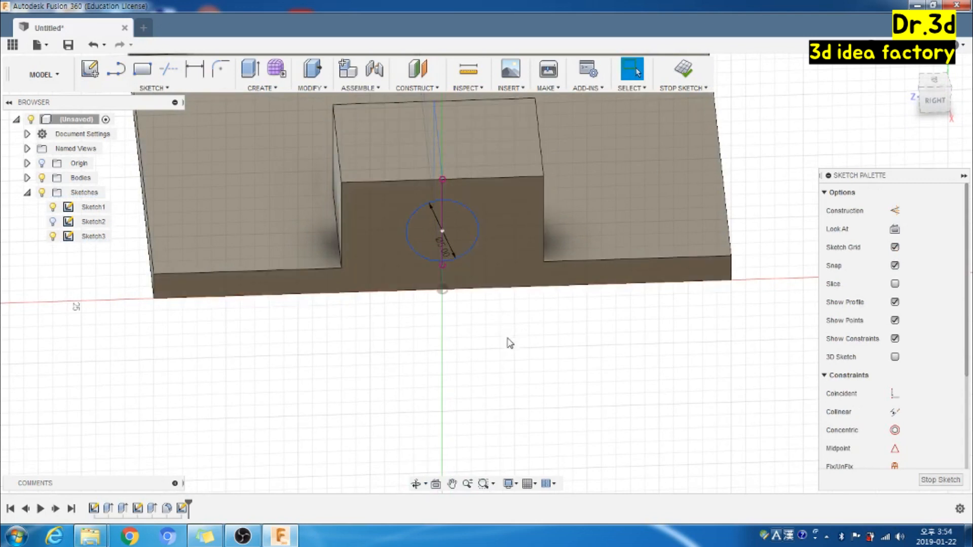
middle_click_drag(503, 356, 493, 320, "shift")
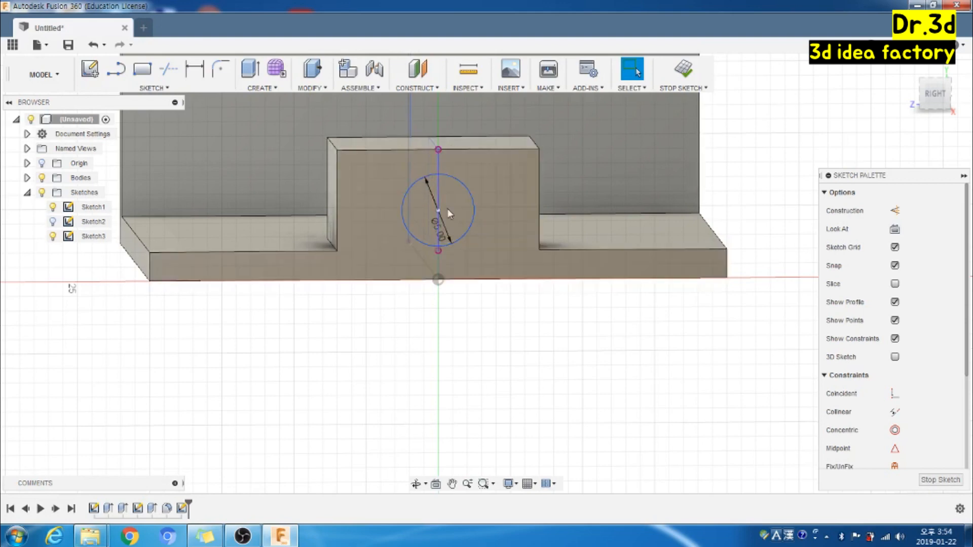
middle_click_drag(501, 367, 508, 399, "shift")
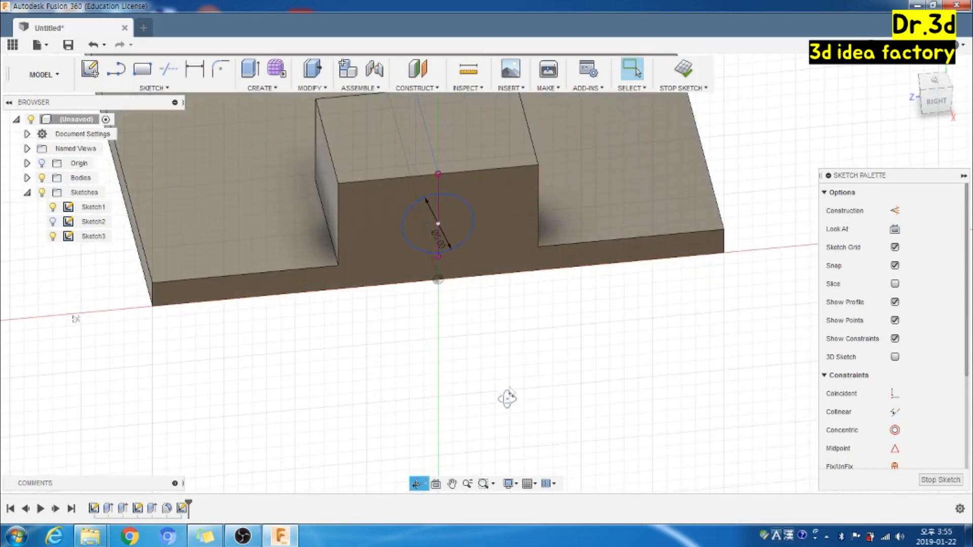
middle_click_drag(534, 350, 487, 413)
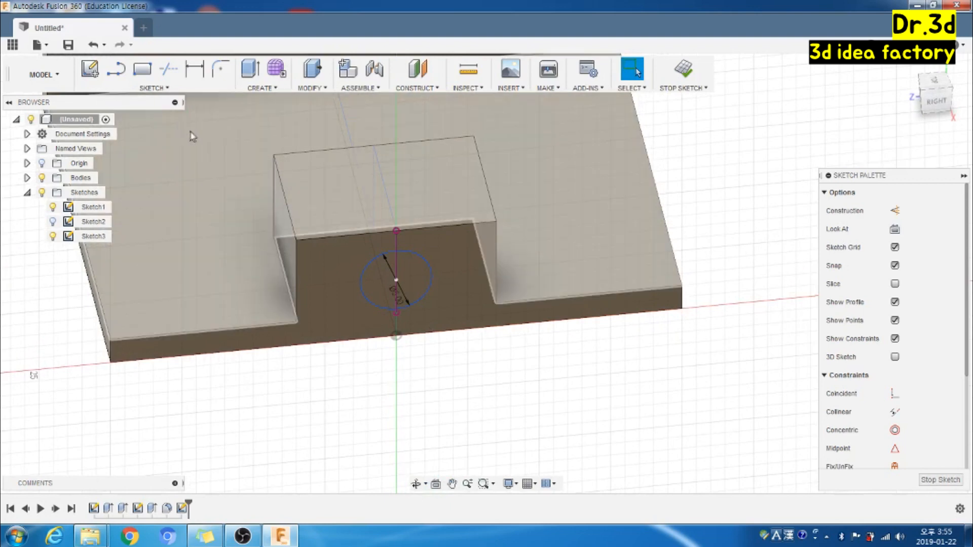
key("c")
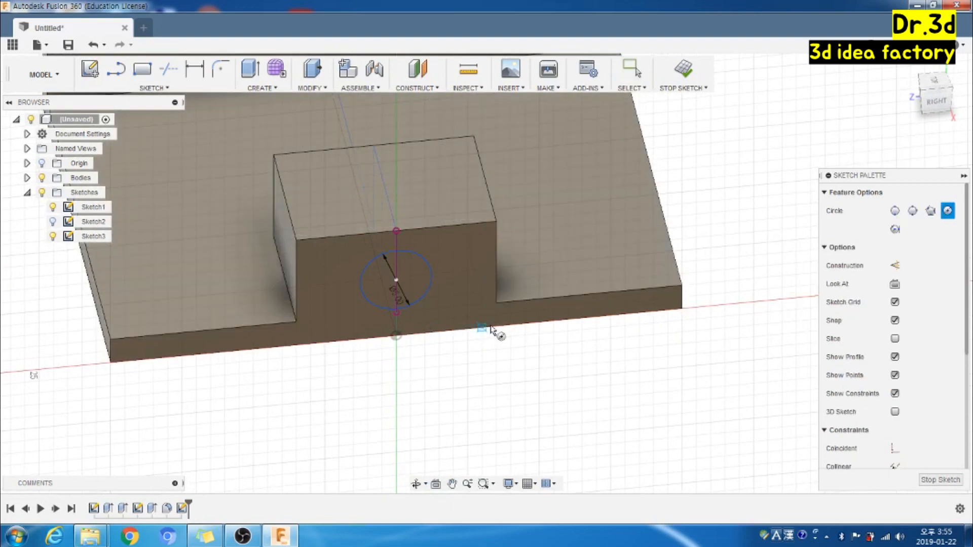
left_click(679, 73)
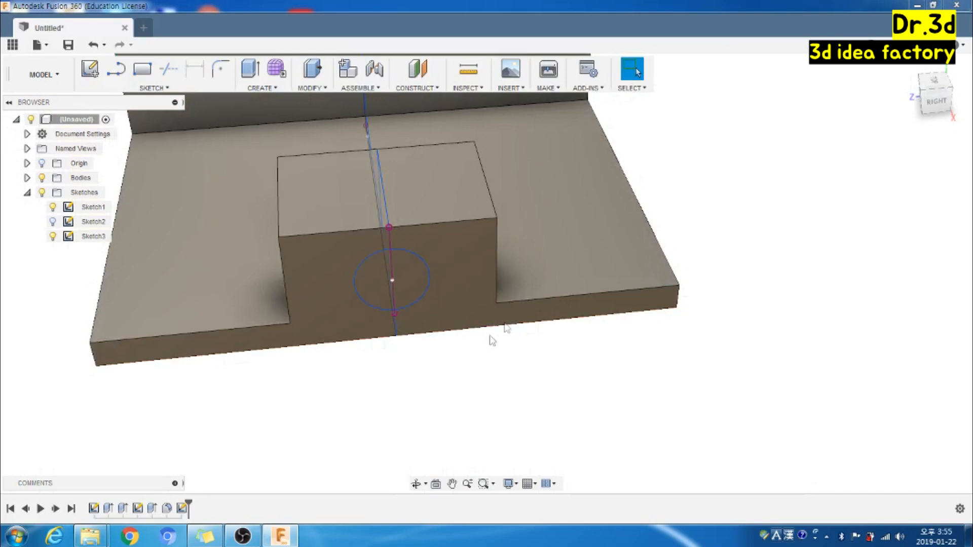
Start a sketch on the block's top face and draw a 6 mm diameter circle centred on the face's midline
left_click(90, 68)
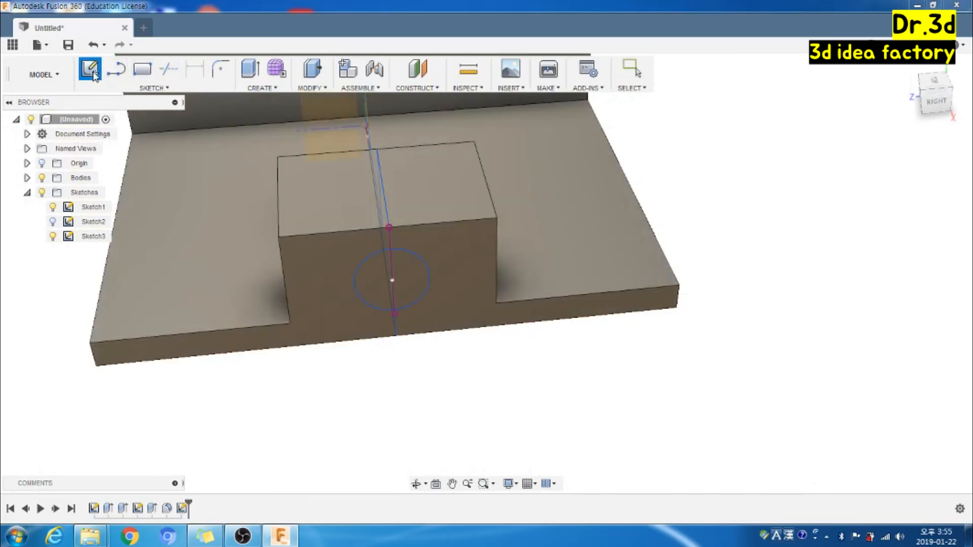
left_click(363, 200)
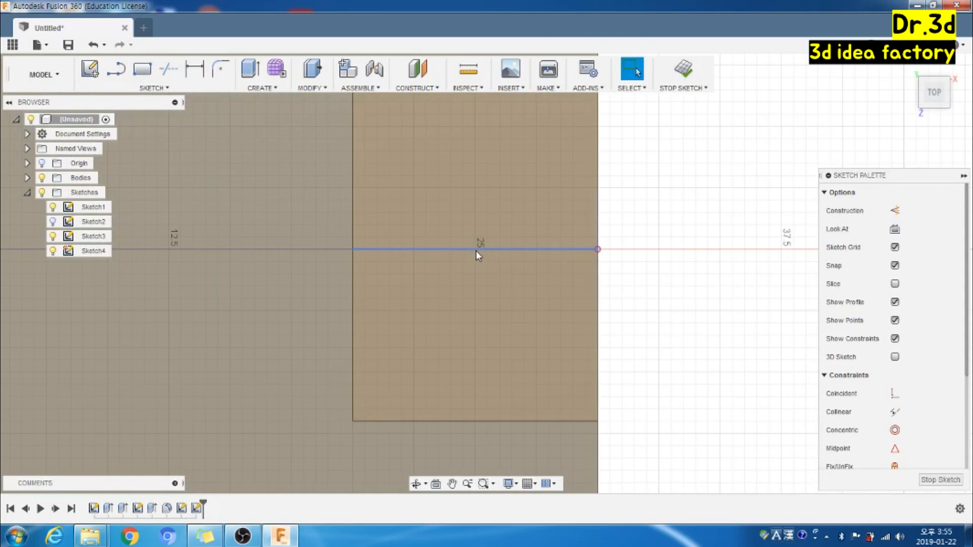
key("c")
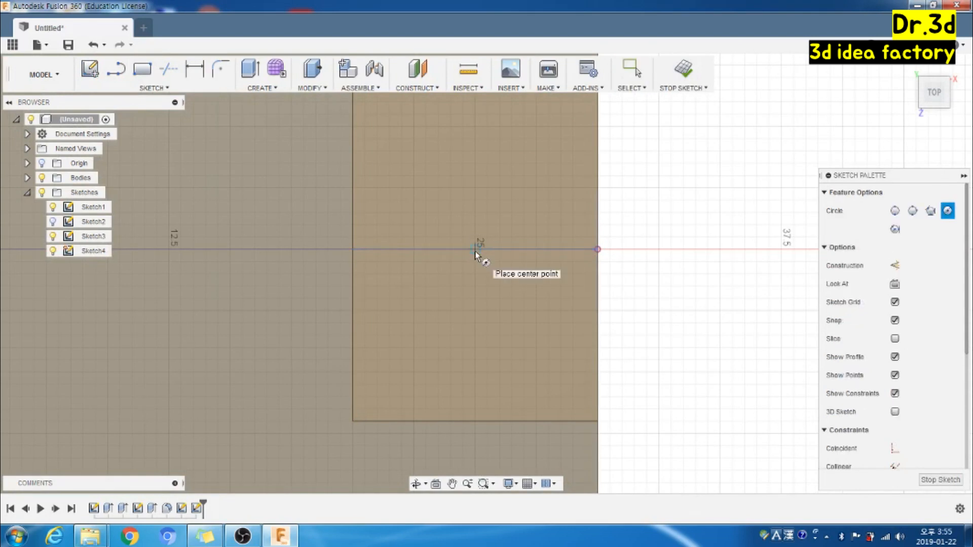
left_click(475, 249)
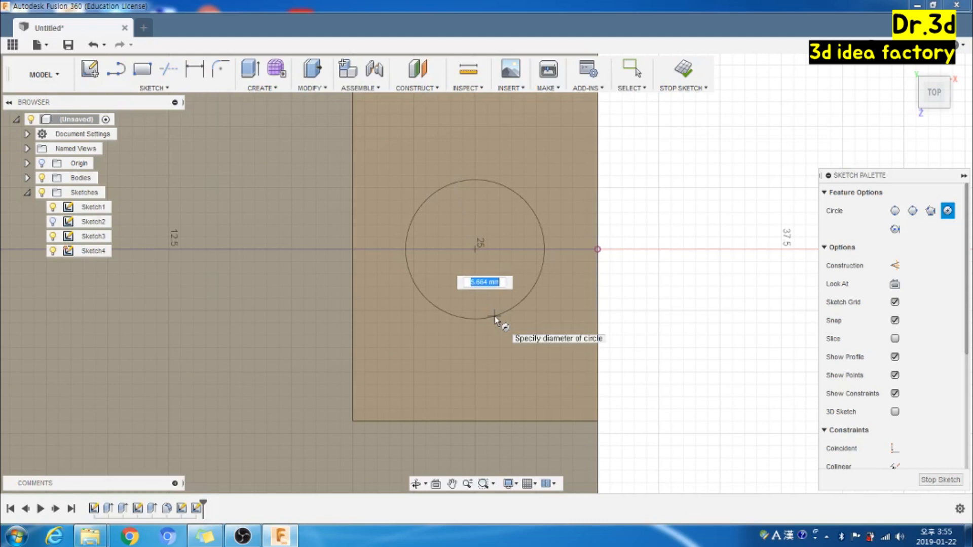
type("6")
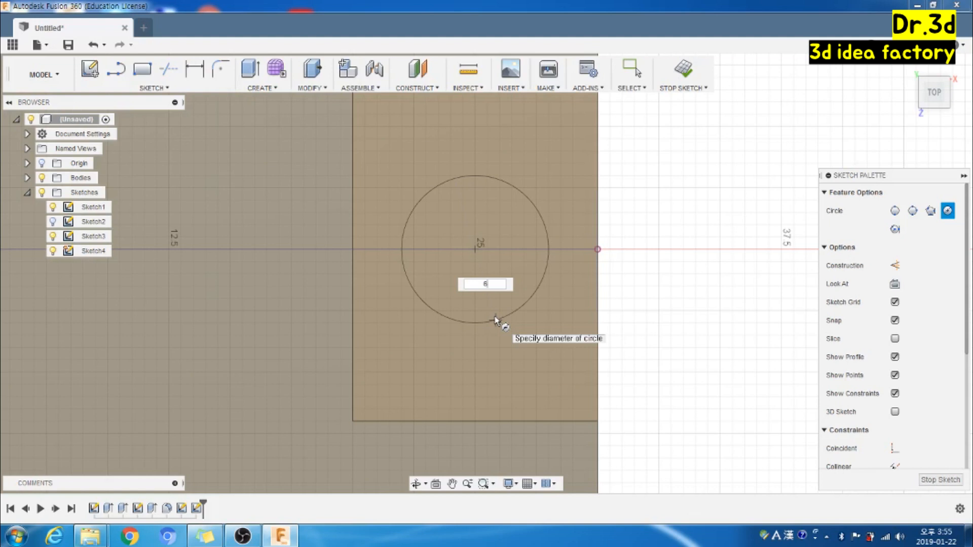
key("Return")
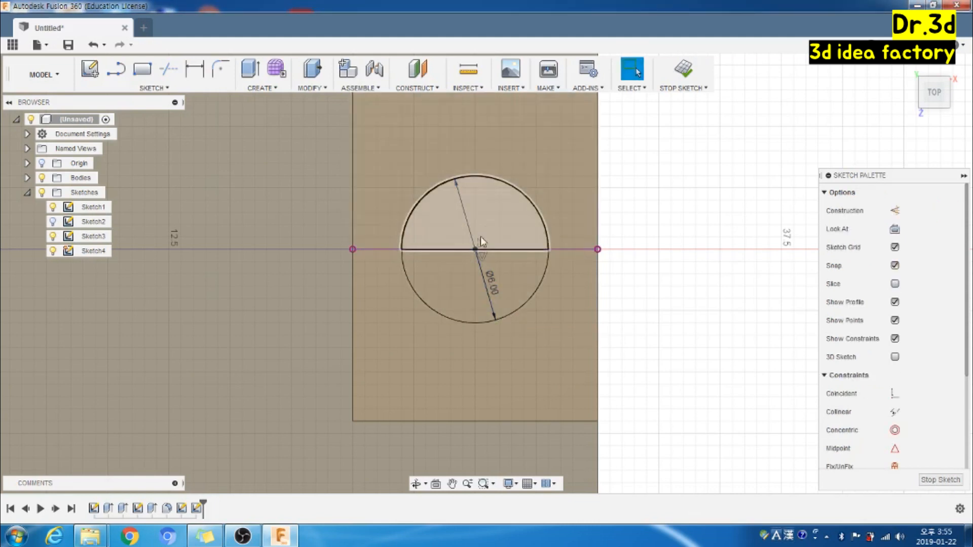
Add a 10 mm diameter circle concentric with the 6 mm circle on the block's top face
key("c")
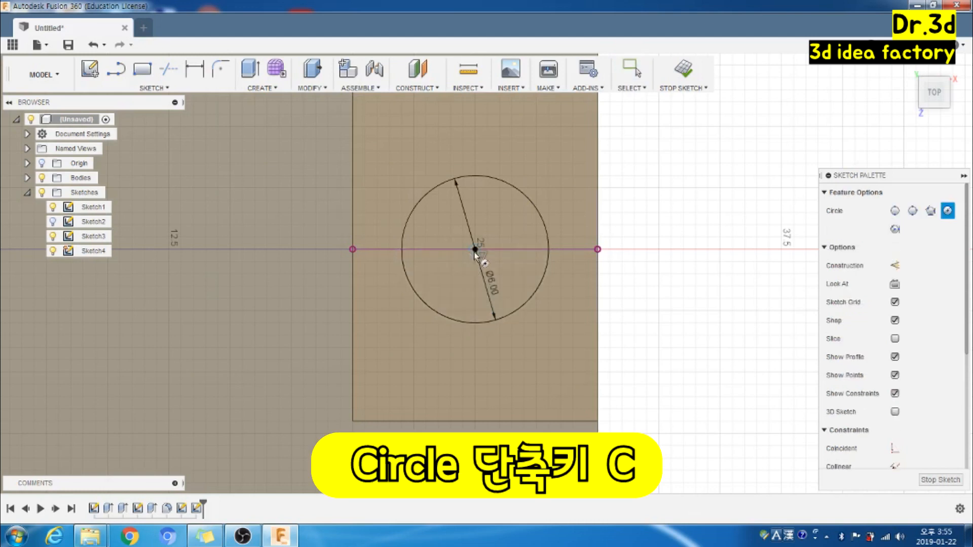
left_click(476, 249)
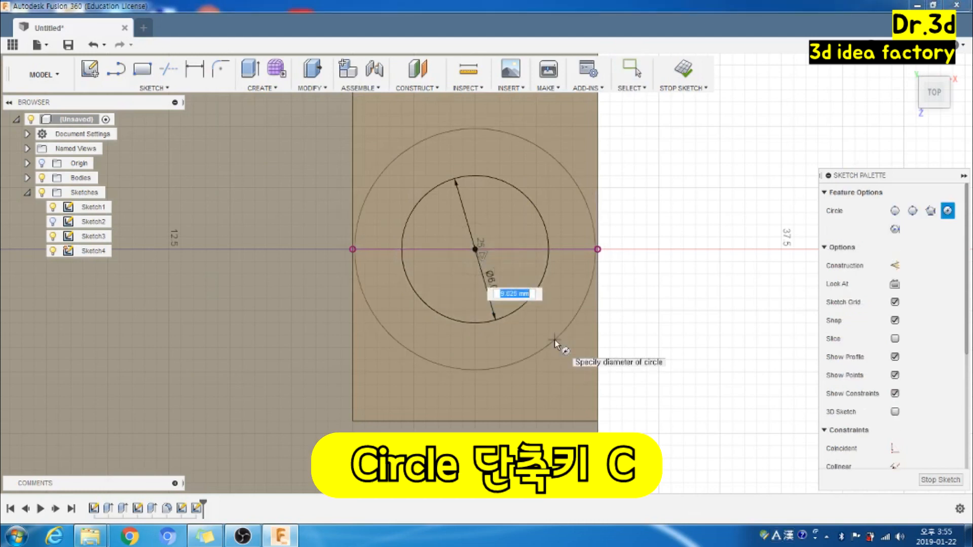
type("10")
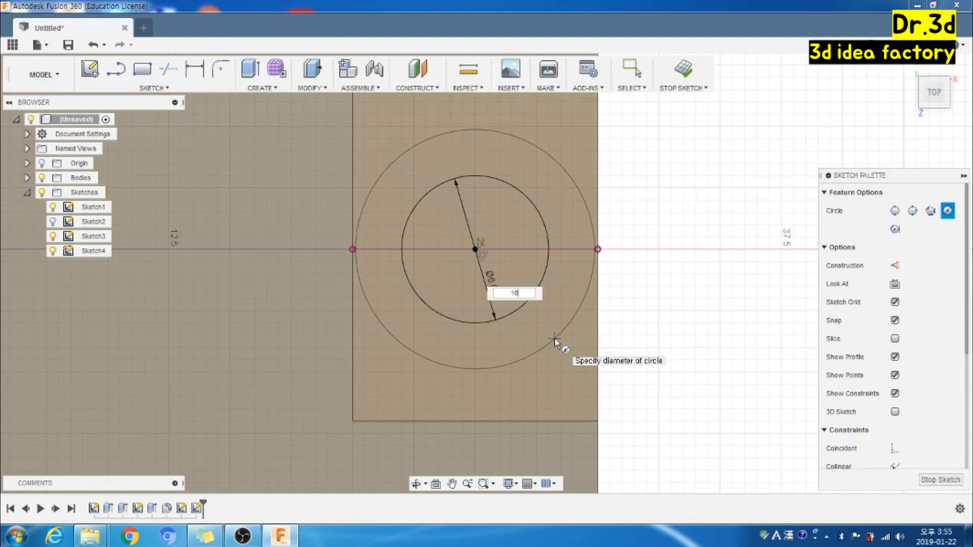
key("Return")
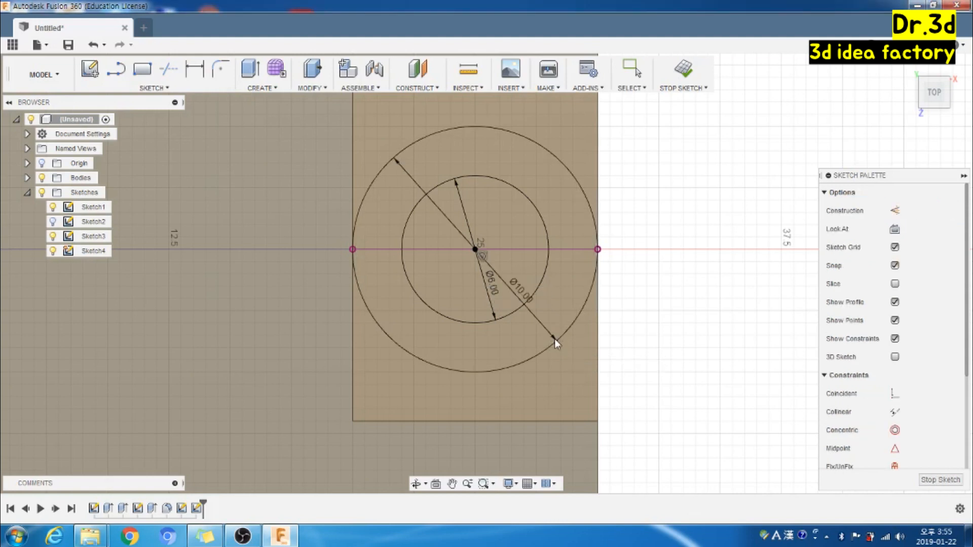
key("Escape")
Extrude both halves of the ring between the 6 mm and 10 mm circles 2 mm upward, joined to the block
left_click(536, 210)
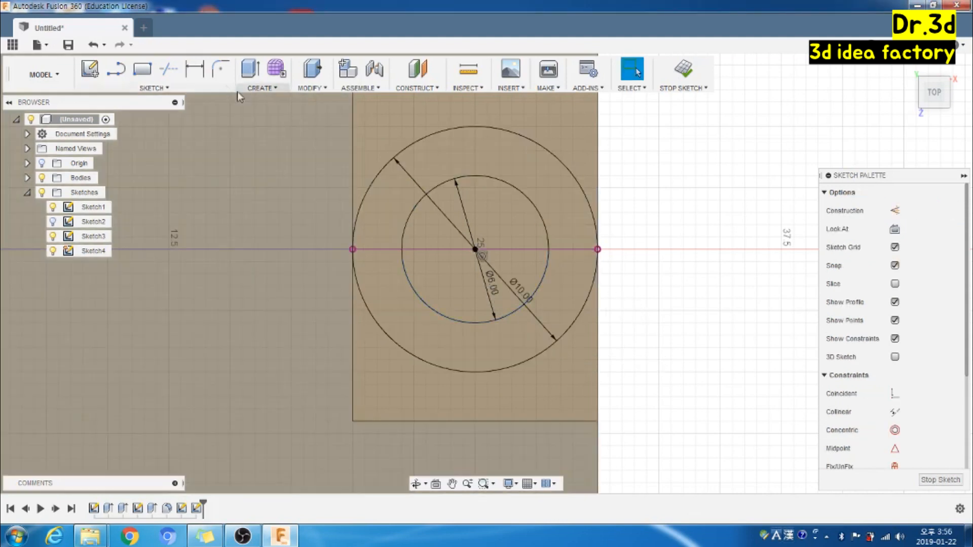
left_click(250, 69)
left_click(446, 195)
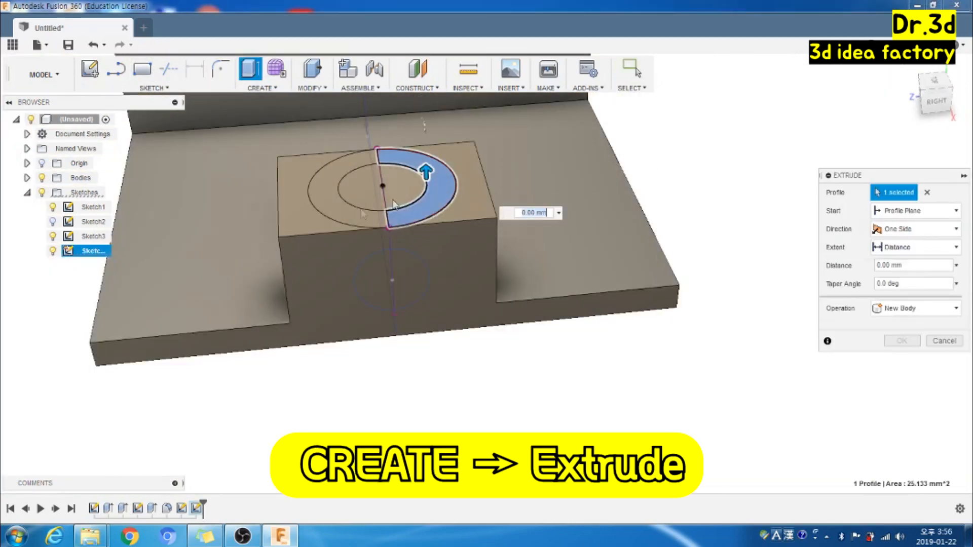
left_click(342, 214)
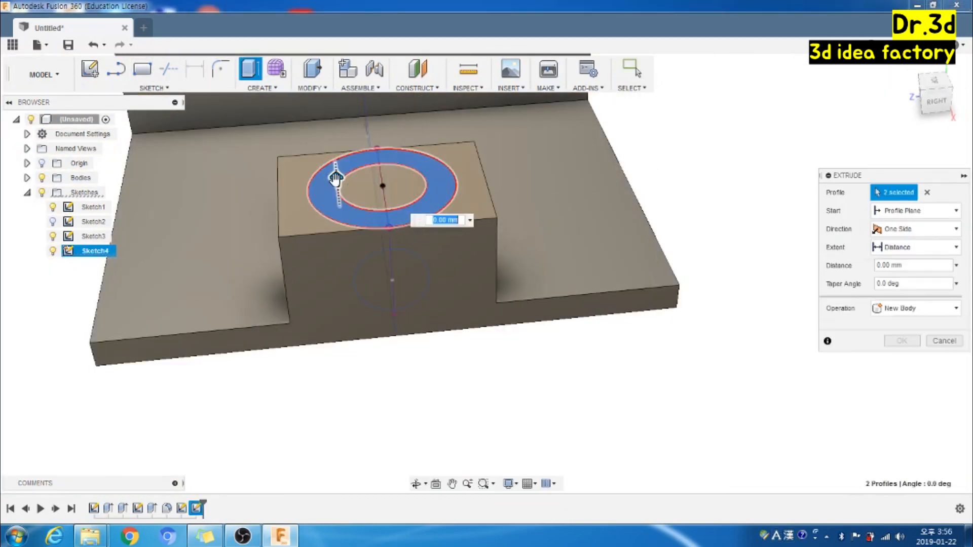
left_click_drag(336, 179, 333, 152)
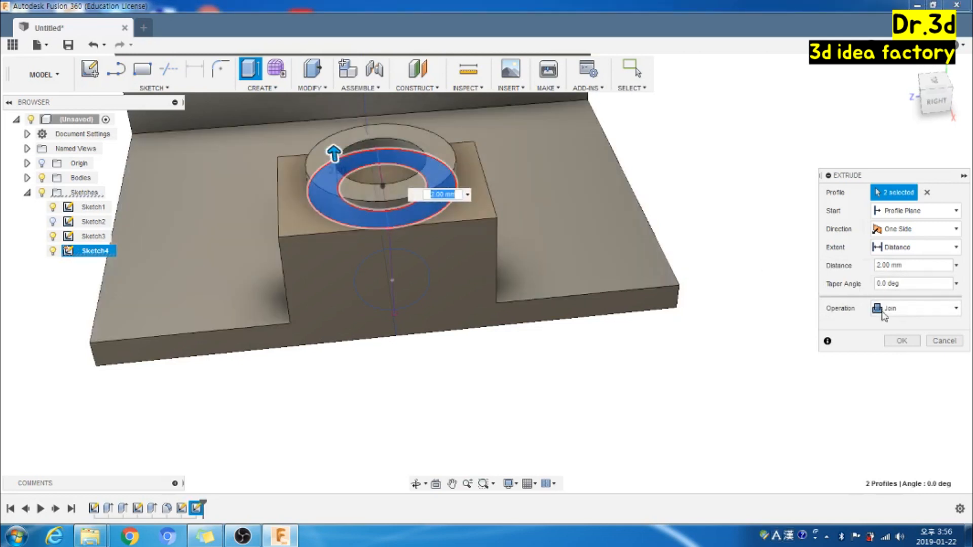
left_click(897, 342)
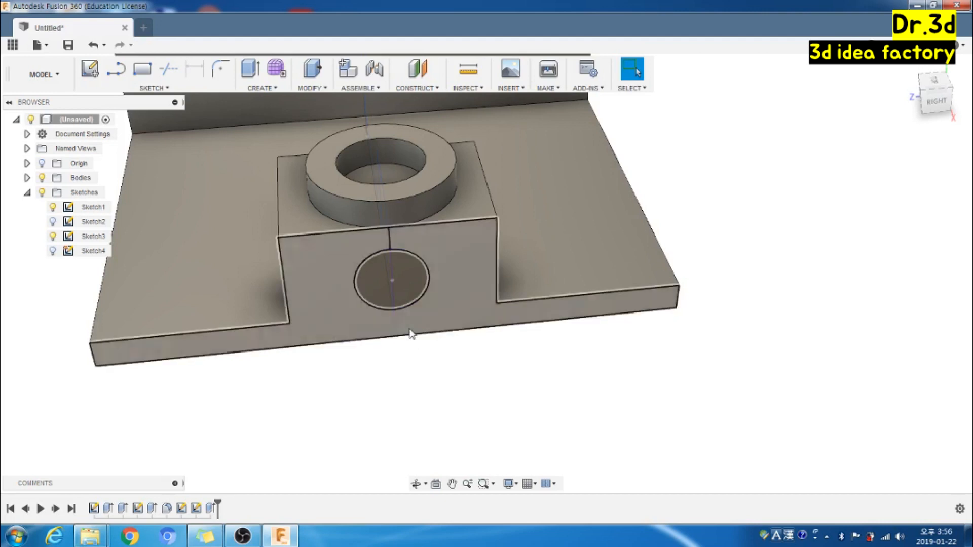
Extrude both halves of the front-face circle 12 mm into the block as a cut to form a horizontal hole
left_click(251, 70)
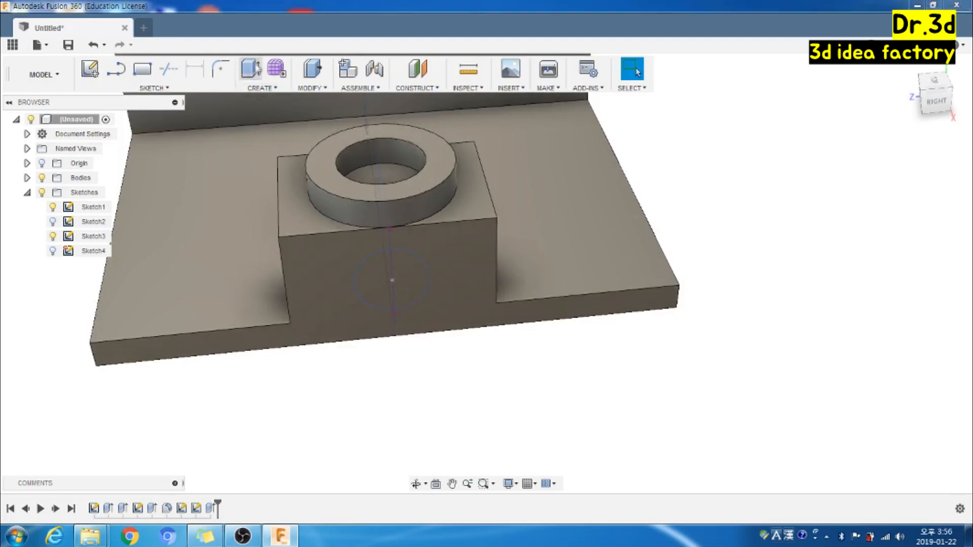
left_click(381, 290)
left_click(409, 283)
middle_click_drag(412, 285, 383, 249, "shift")
left_click_drag(379, 250, 192, 225)
left_click(898, 359)
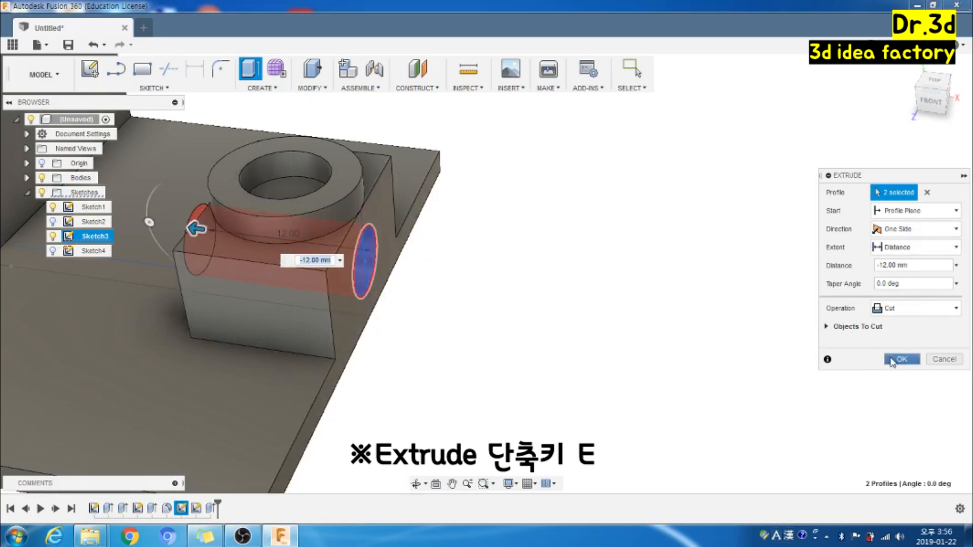
Cut the circular face inside the ring boss 5 mm down into the block to meet the horizontal hole
middle_click_drag(707, 319, 628, 353, "shift")
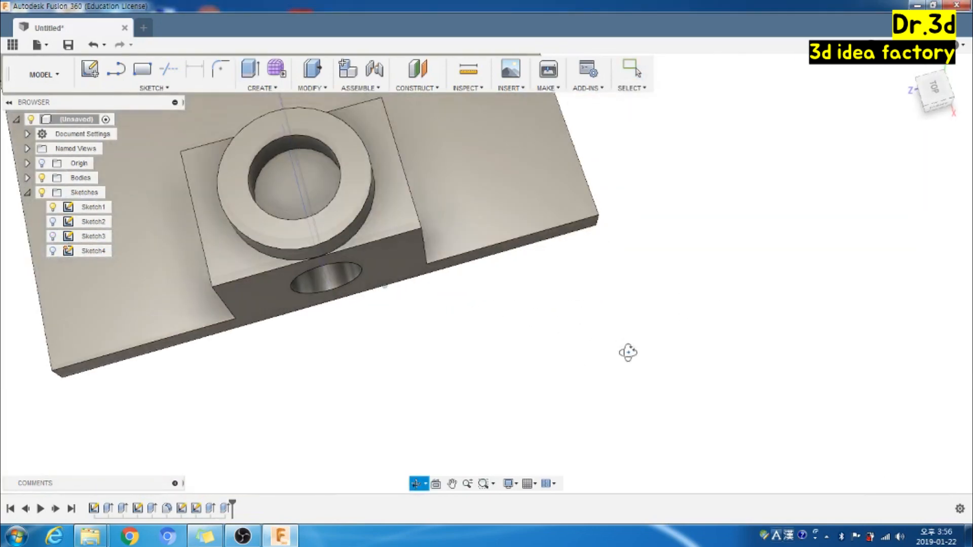
left_click(314, 176)
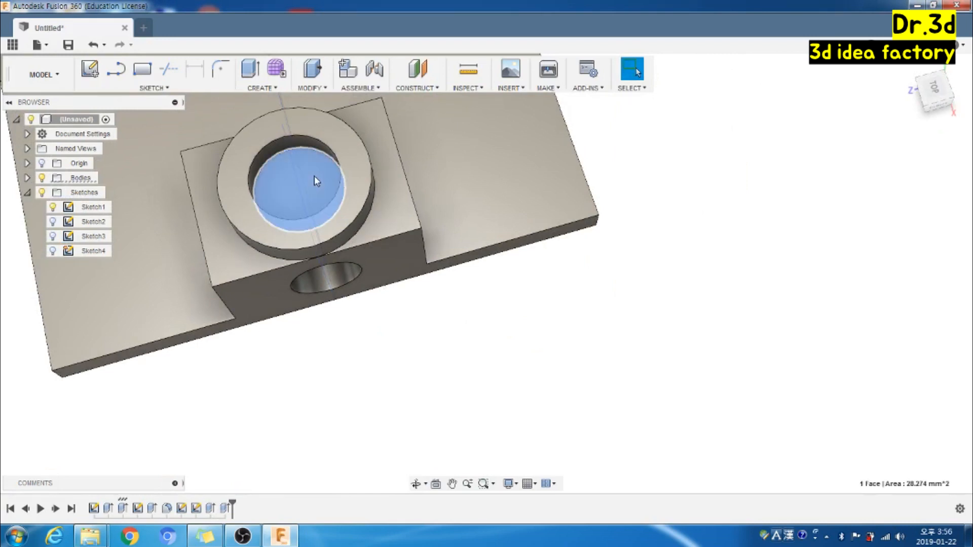
type("e")
type("-7")
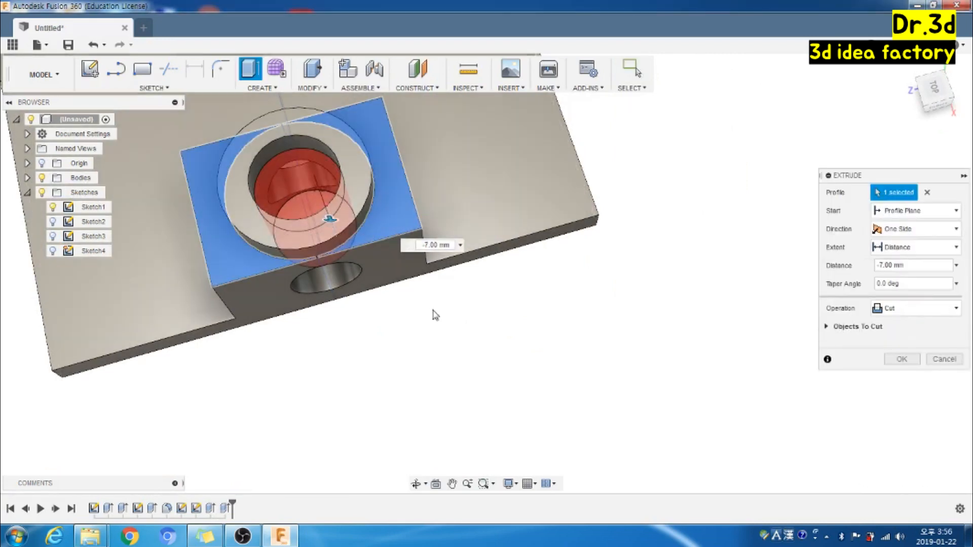
middle_click_drag(495, 380, 482, 320, "shift")
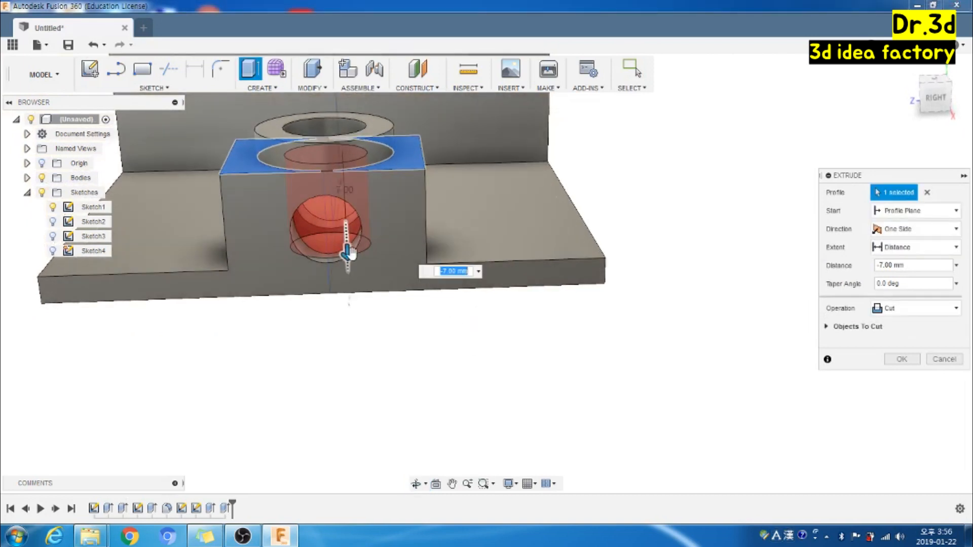
left_click_drag(348, 253, 346, 228)
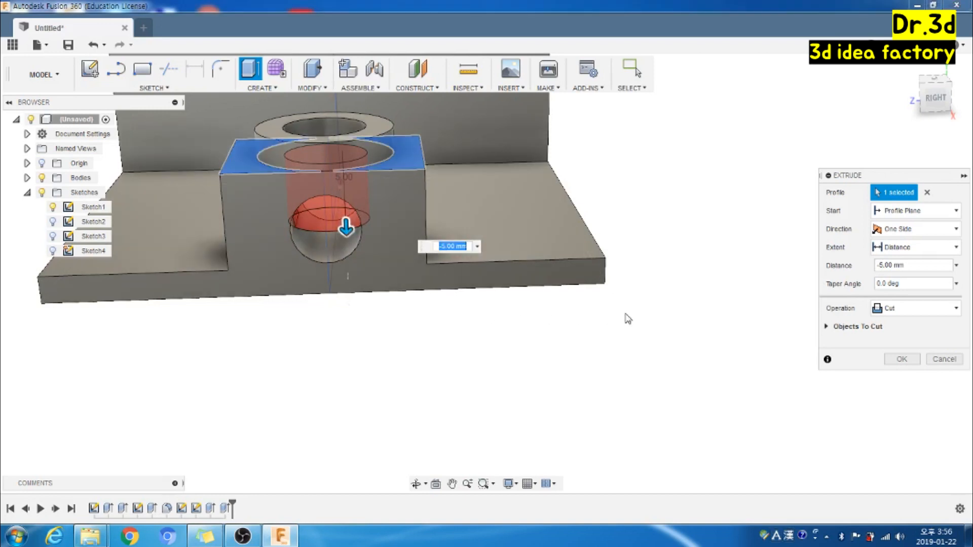
left_click(902, 360)
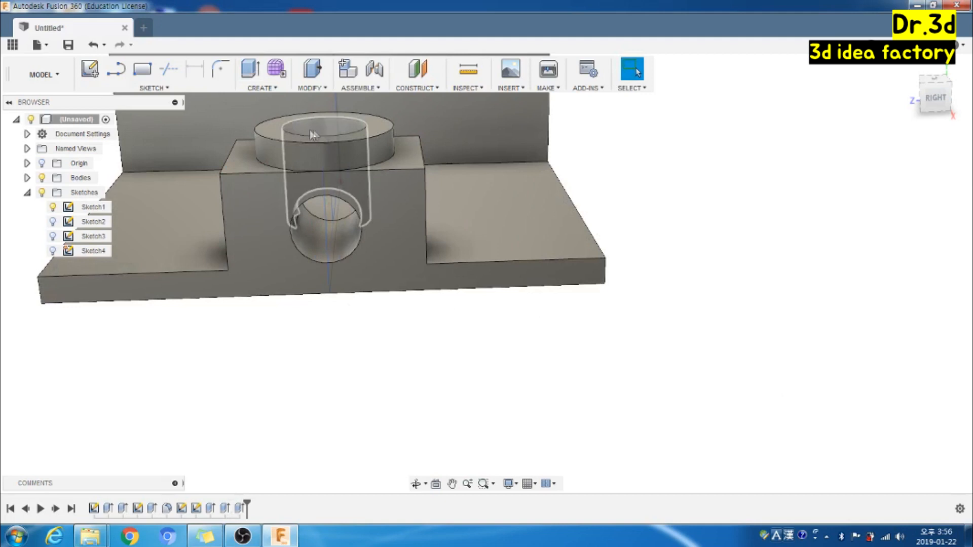
Add a modeled, full-length M6x1 ISO Metric thread to the inner wall of the ring boss's vertical hole
left_click(271, 88)
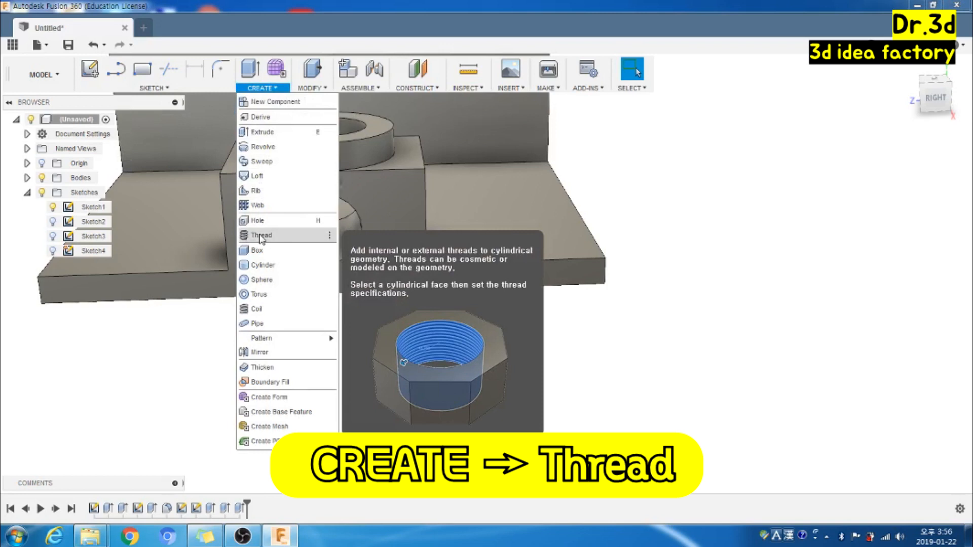
left_click(261, 236)
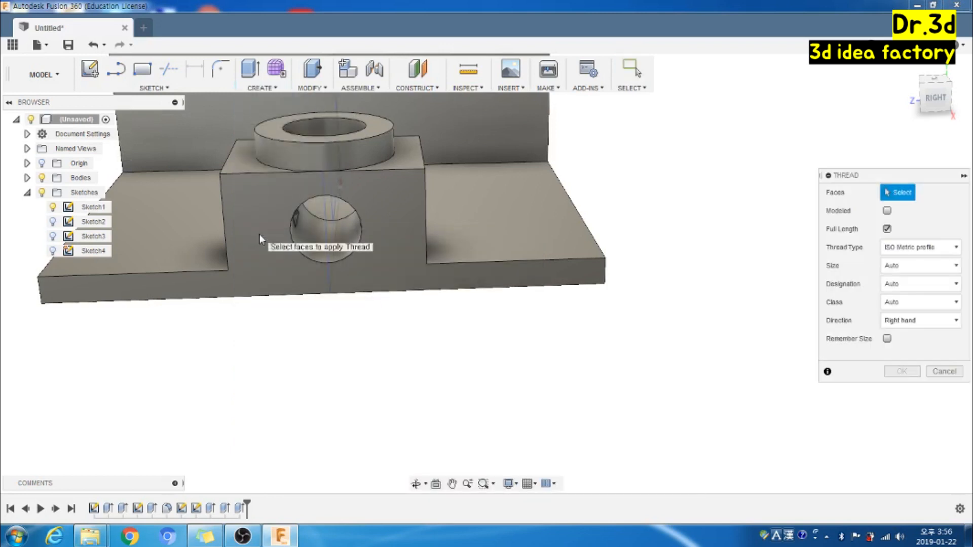
left_click(312, 129)
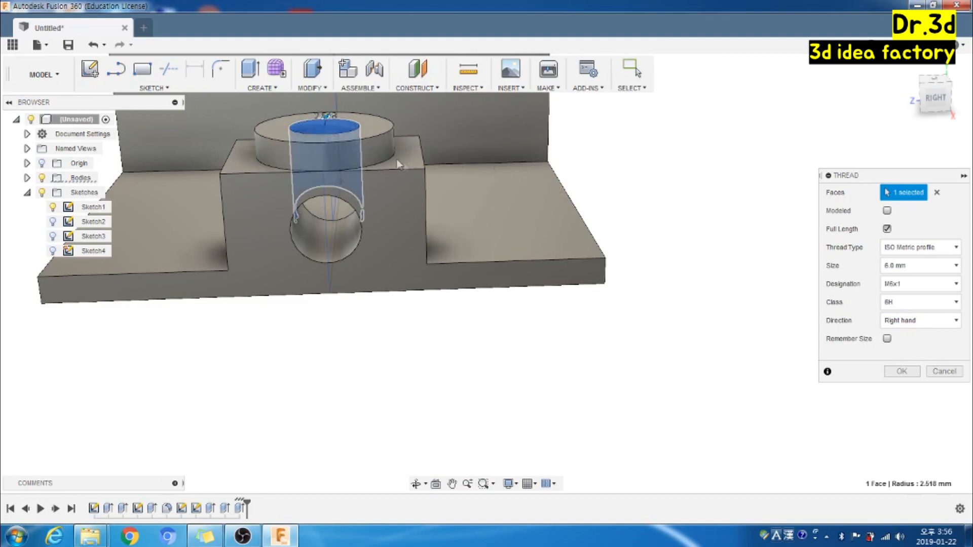
middle_click_drag(670, 321, 681, 351, "shift")
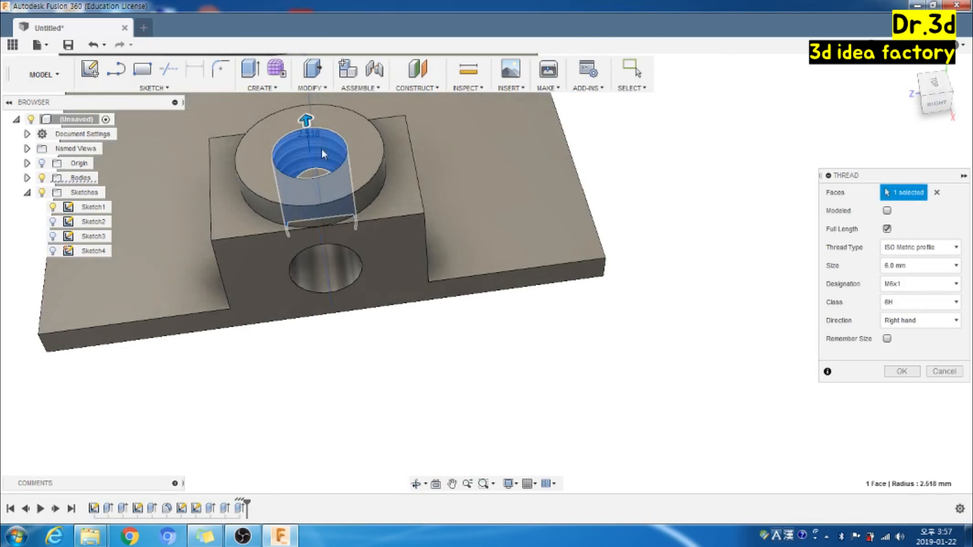
left_click(888, 211)
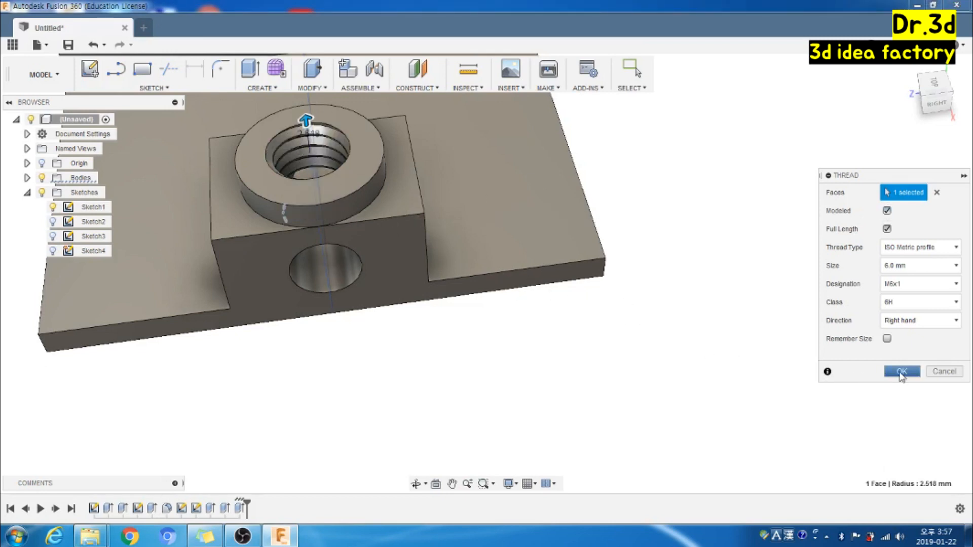
left_click(901, 374)
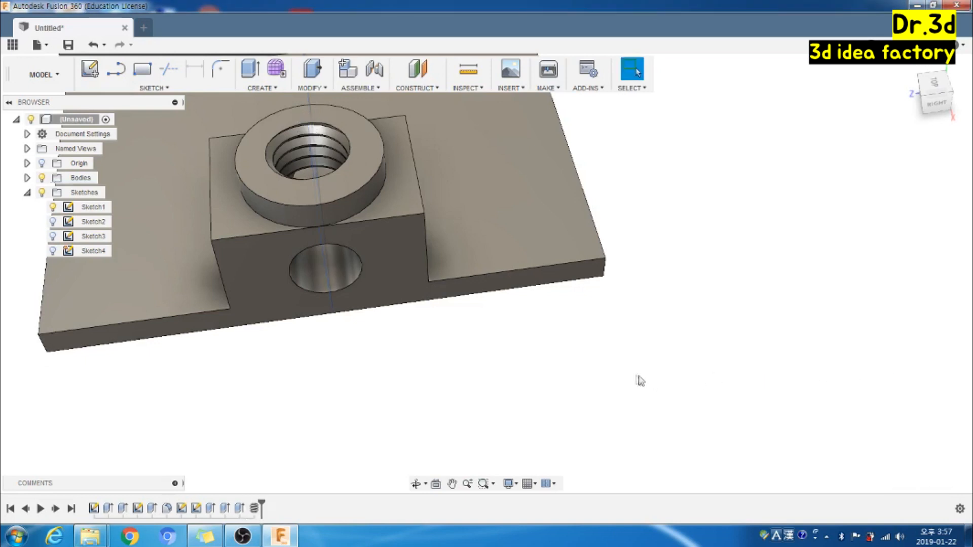
Fillet the base plate's two front vertical corner edges with a 13 mm radius
middle_click_drag(629, 376, 625, 321, "shift")
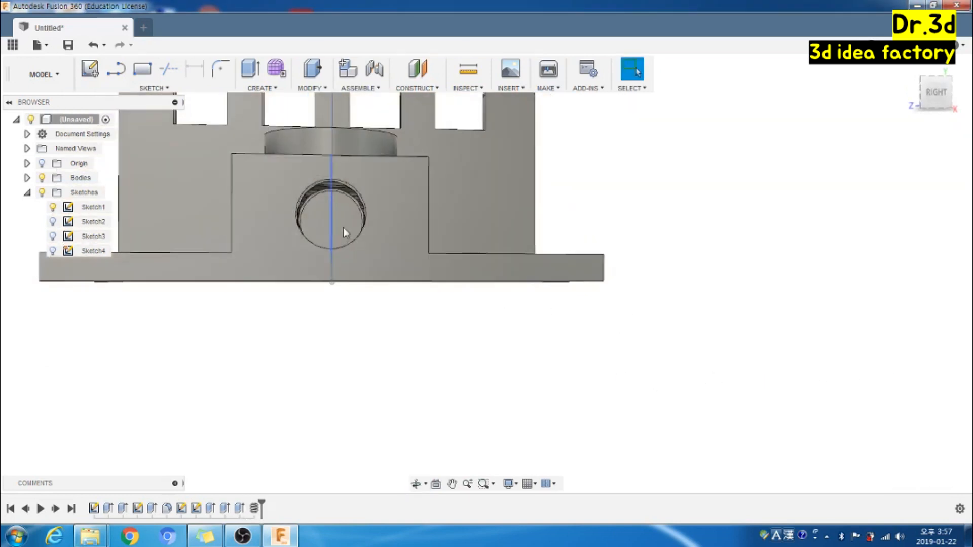
scroll(316, 302, "down", 3)
middle_click_drag(308, 322, 329, 366, "shift")
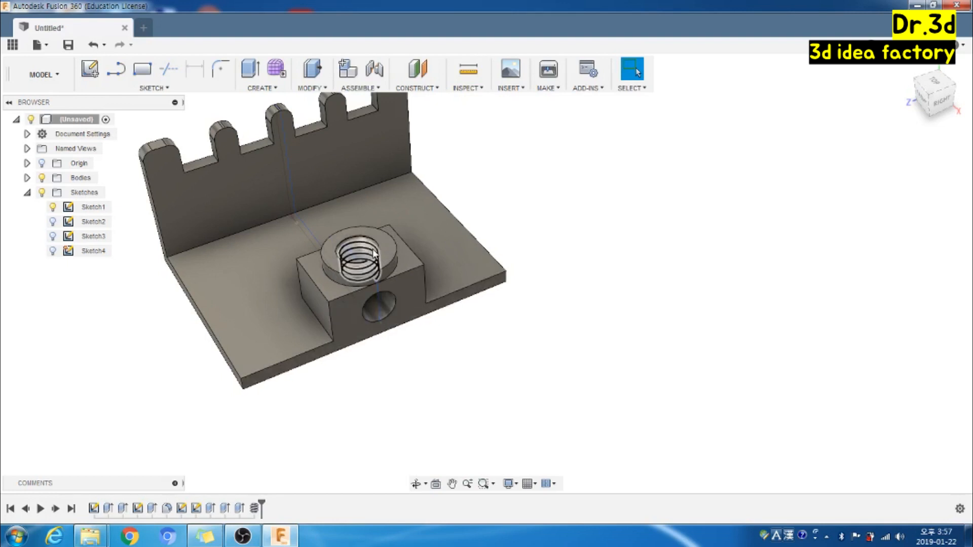
middle_click_drag(532, 414, 506, 402, "shift")
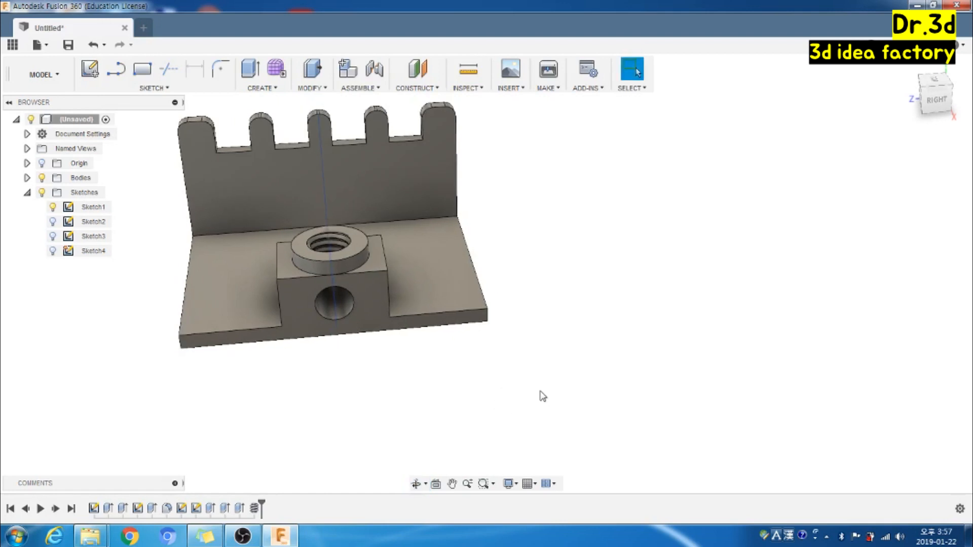
key("f")
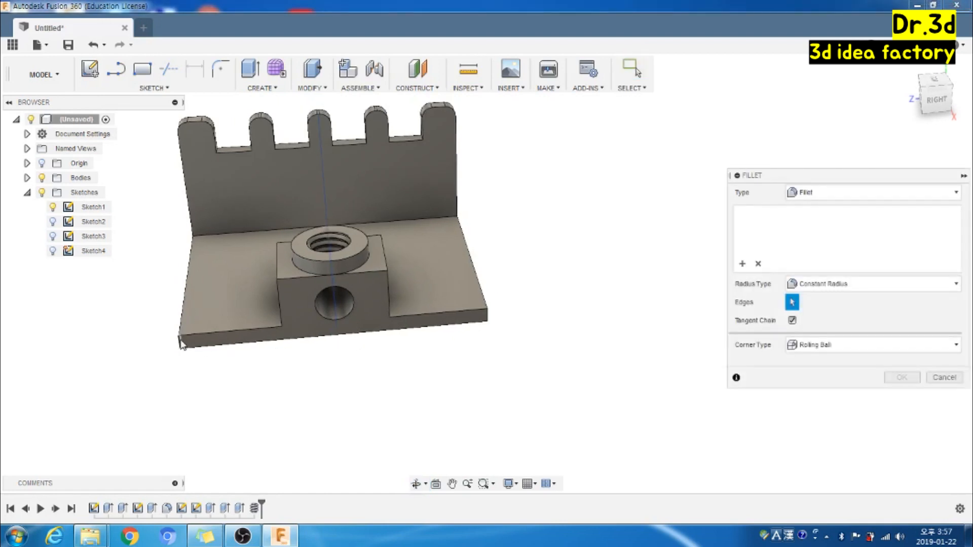
left_click(181, 343)
left_click(489, 320)
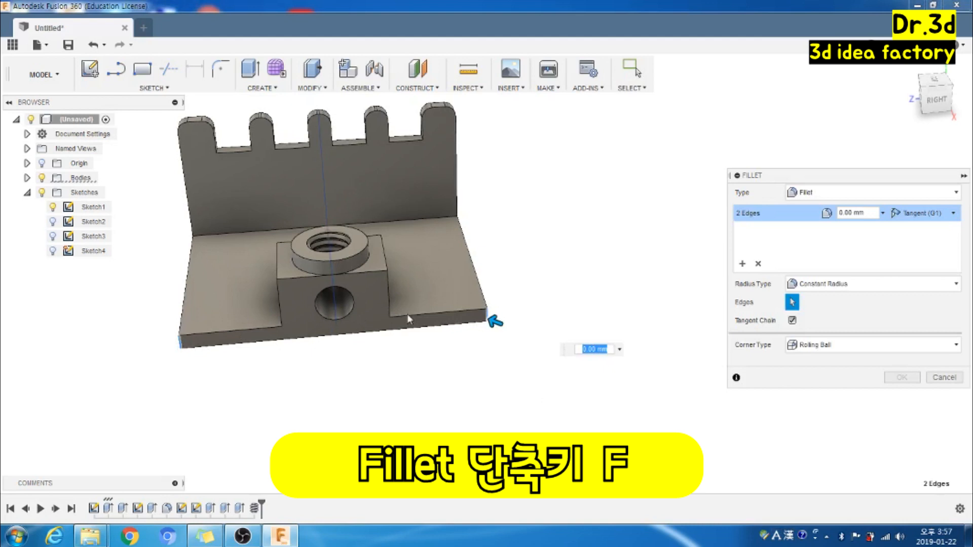
left_click_drag(492, 321, 463, 308)
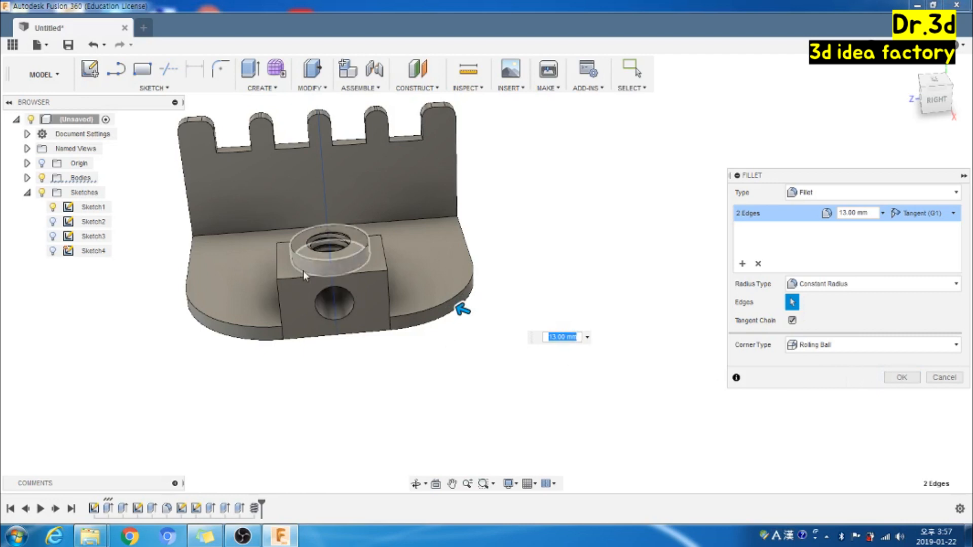
left_click(895, 381)
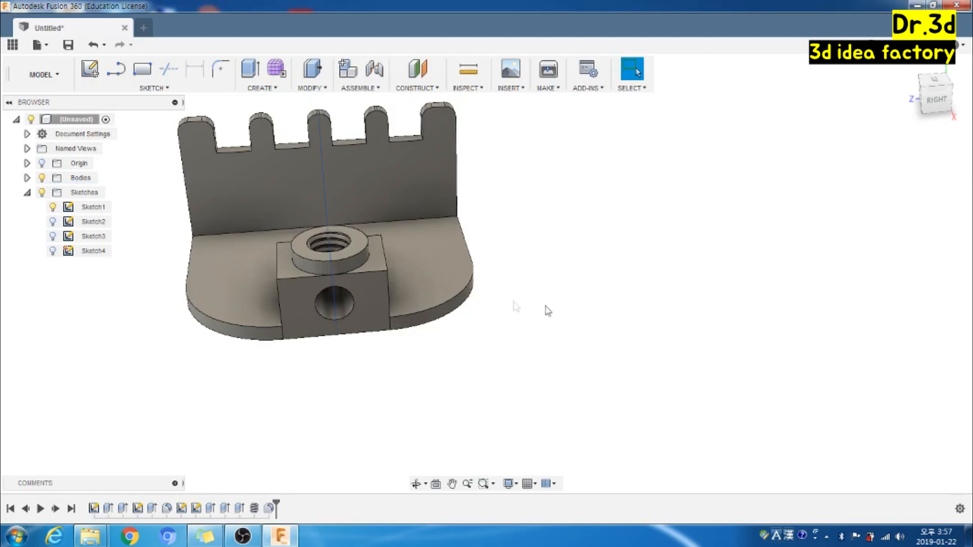
Fillet the two upper side edges of the raised block with a 2 mm radius
left_click(278, 263)
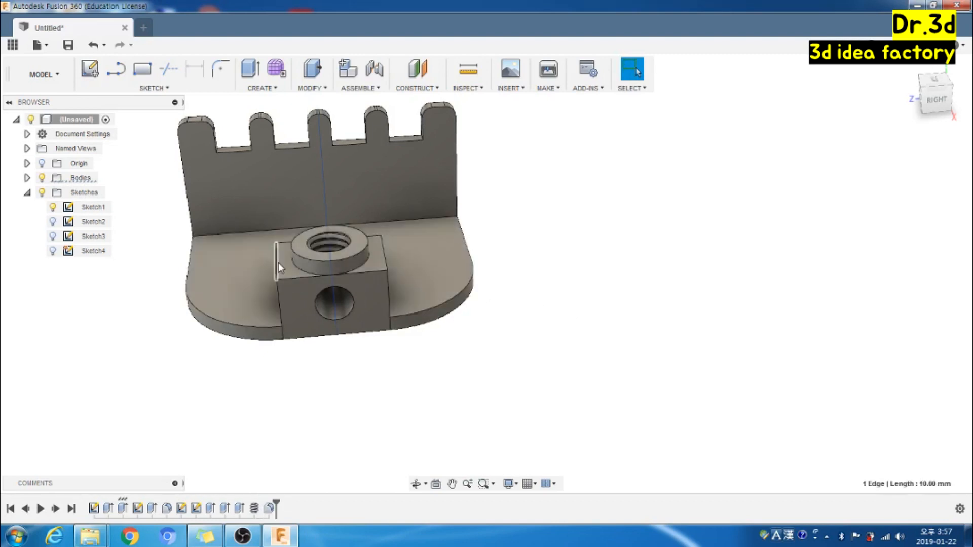
key("f")
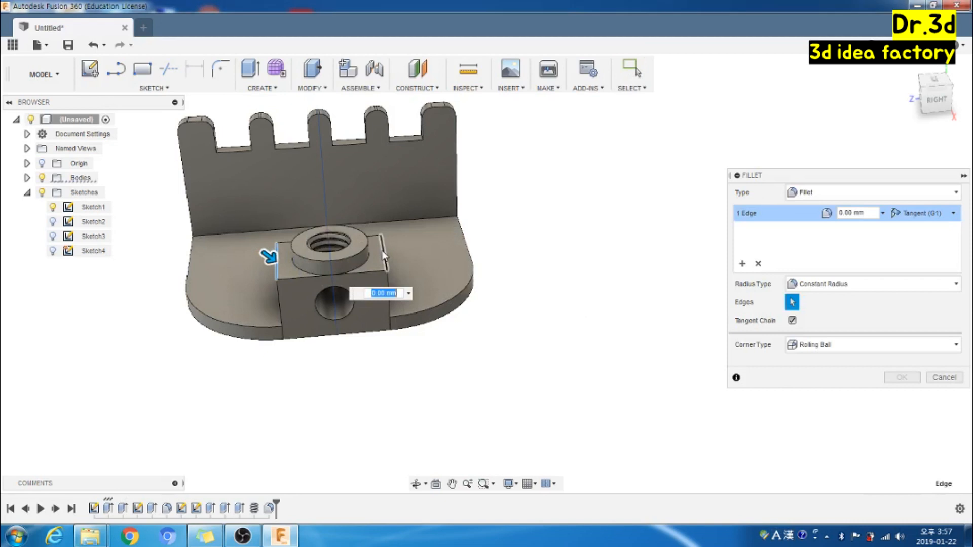
left_click(386, 256)
left_click_drag(387, 248, 384, 250)
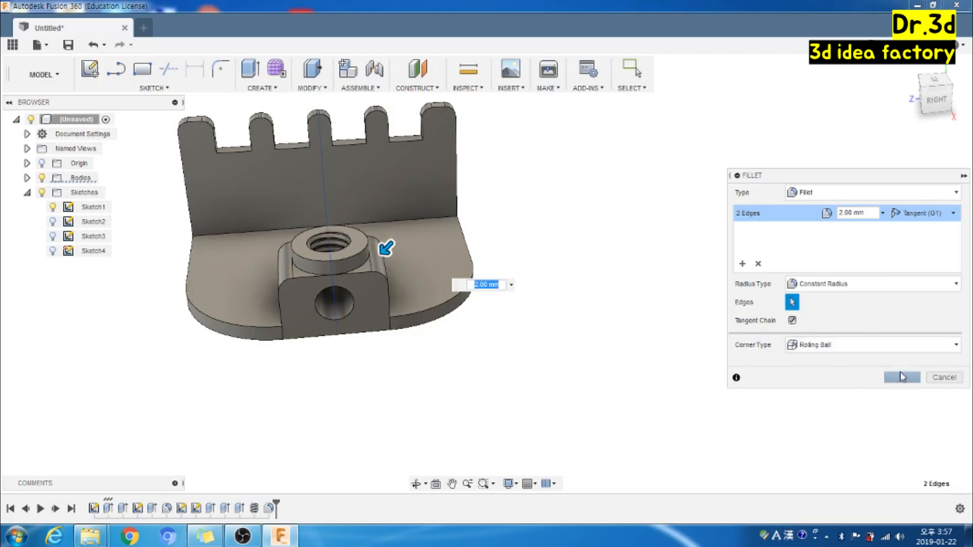
left_click(901, 377)
Fillet the outer bottom edge where the base plate meets the upright wall with a 3 mm radius
middle_click_drag(649, 284, 544, 251, "shift")
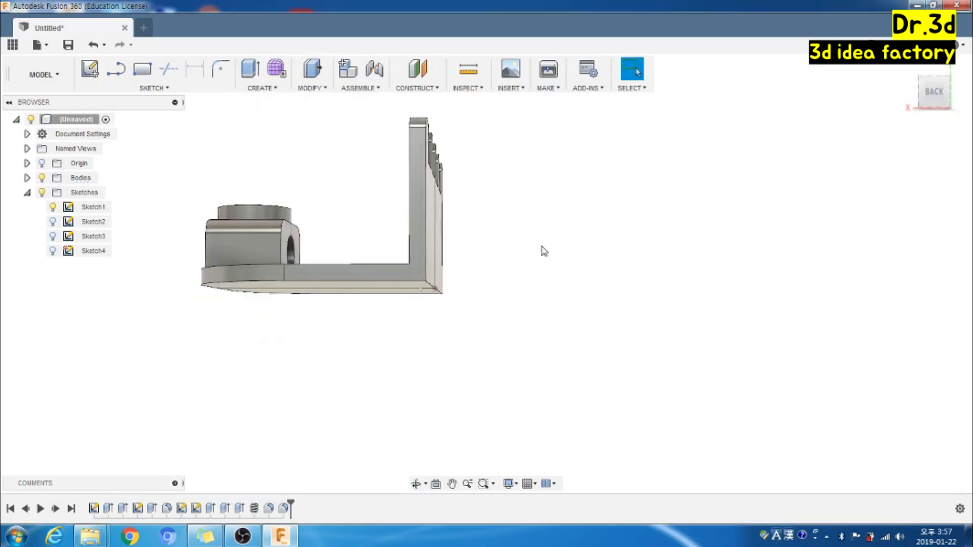
key("f")
left_click(434, 288)
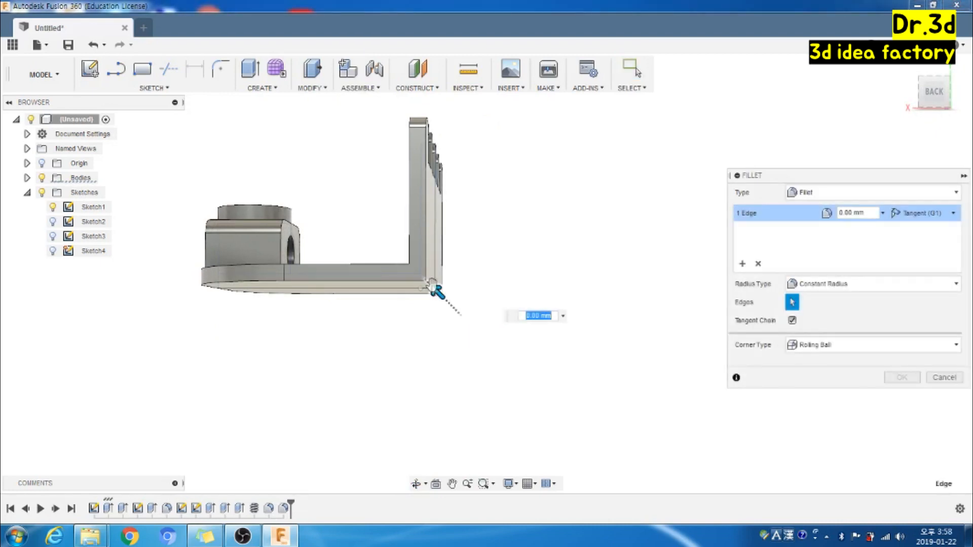
left_click_drag(434, 288, 429, 285)
mouse_move(503, 369)
middle_mouse_down("shift")
mouse_move(525, 363)
mouse_move(511, 363)
middle_mouse_up("shift")
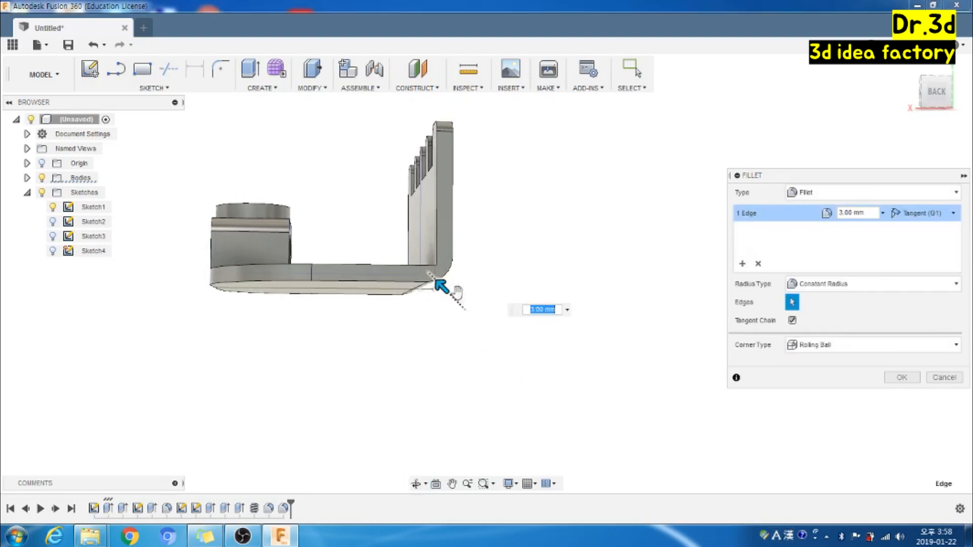
middle_click_drag(413, 333, 409, 331, "shift")
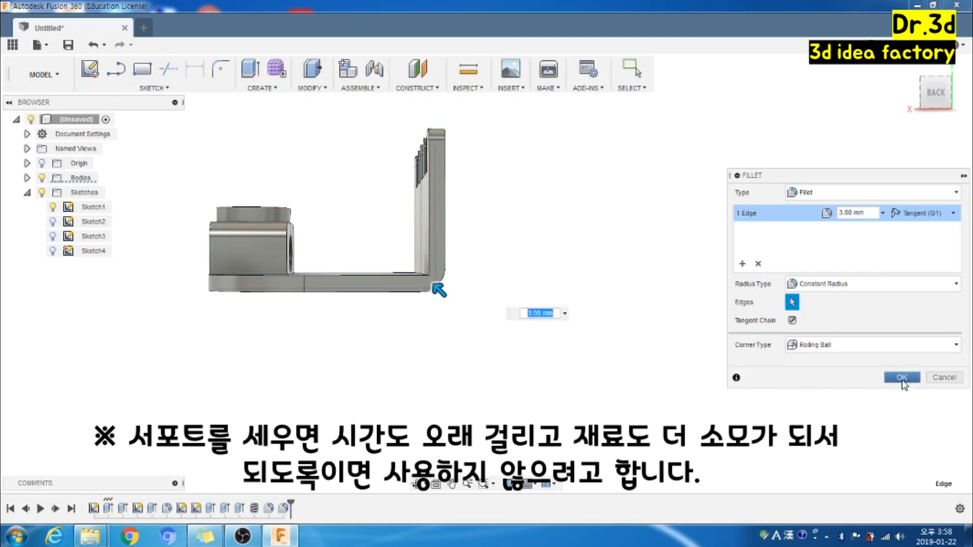
left_click(902, 378)
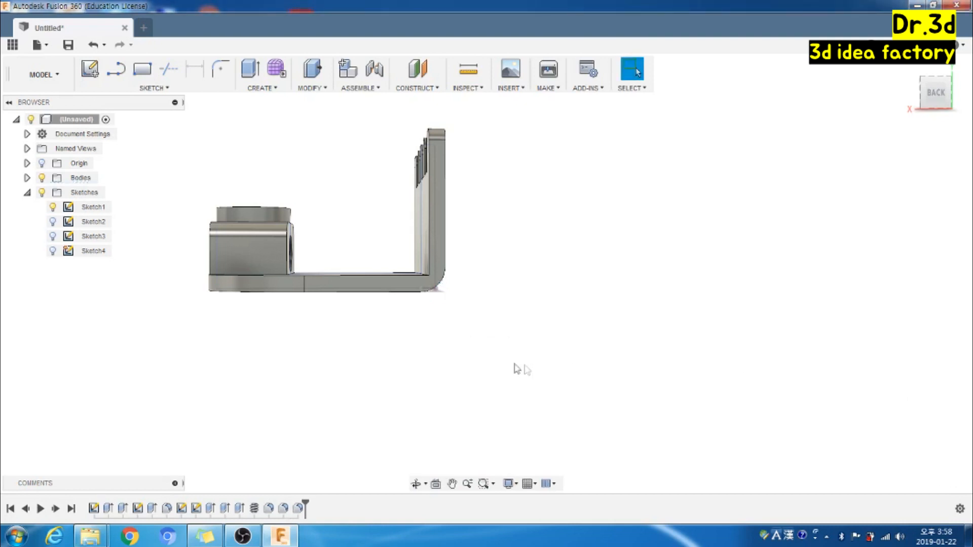
left_click_drag(495, 365, 439, 339)
key("Escape")
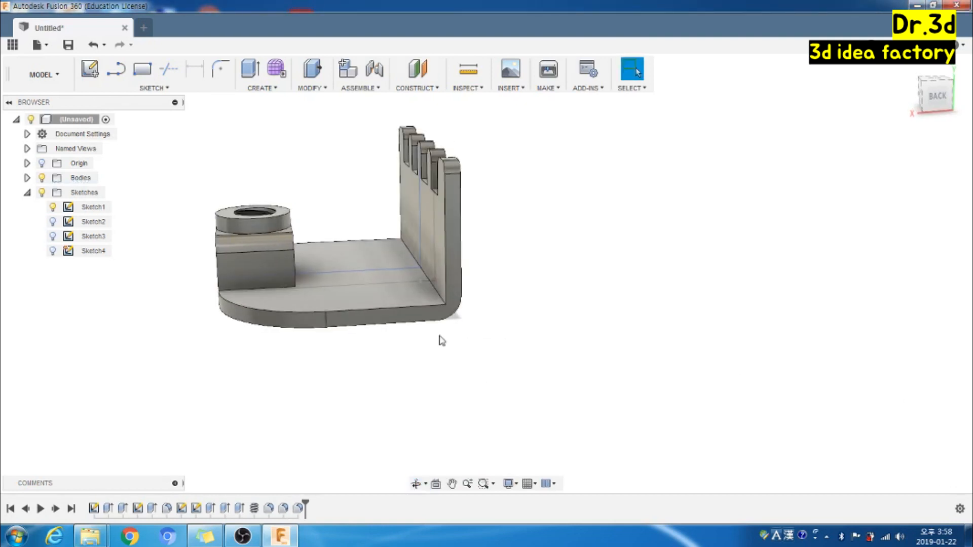
Fillet the inner edge where the base plate's top face meets the upright wall
key("f")
left_click(431, 287)
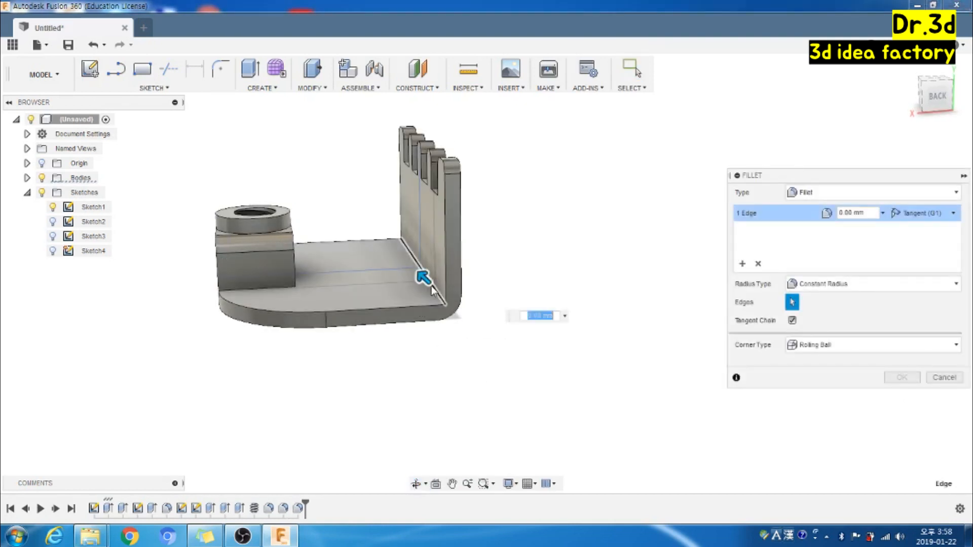
left_click_drag(422, 274, 420, 272)
left_click(887, 379)
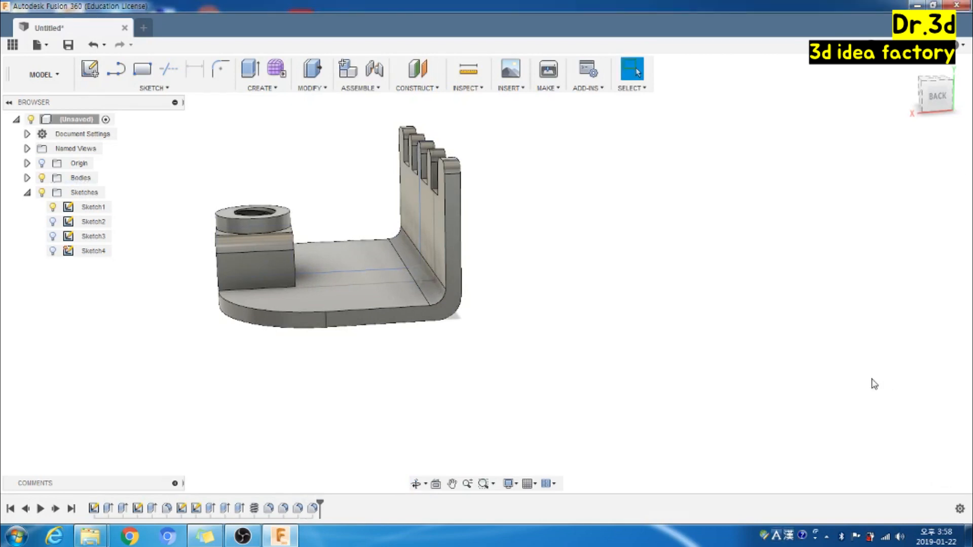
Start a sketch on the horizontal origin plane and draw a six-sided circumscribed polygon with a 10 mm radius beside the bracket's block end
middle_click_drag(408, 361, 493, 391, "shift")
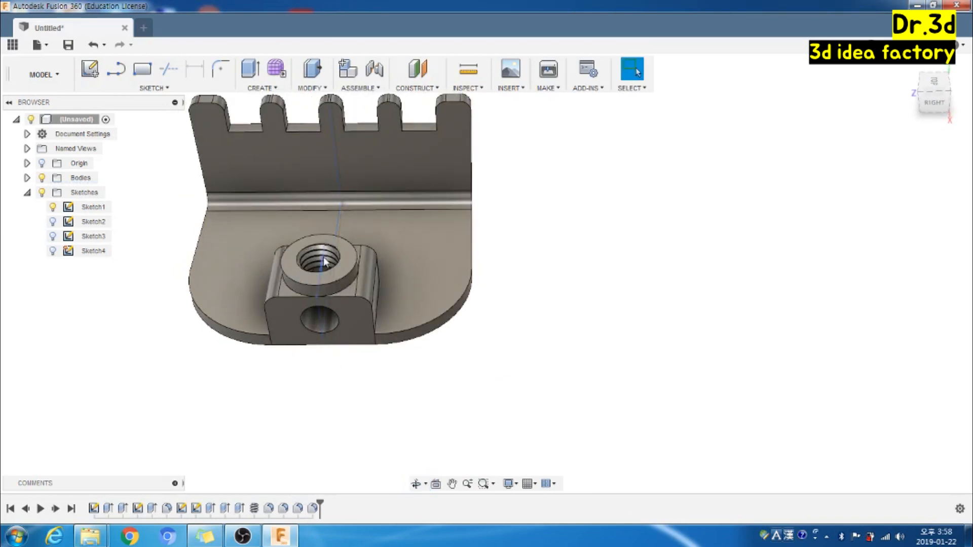
left_click(102, 71)
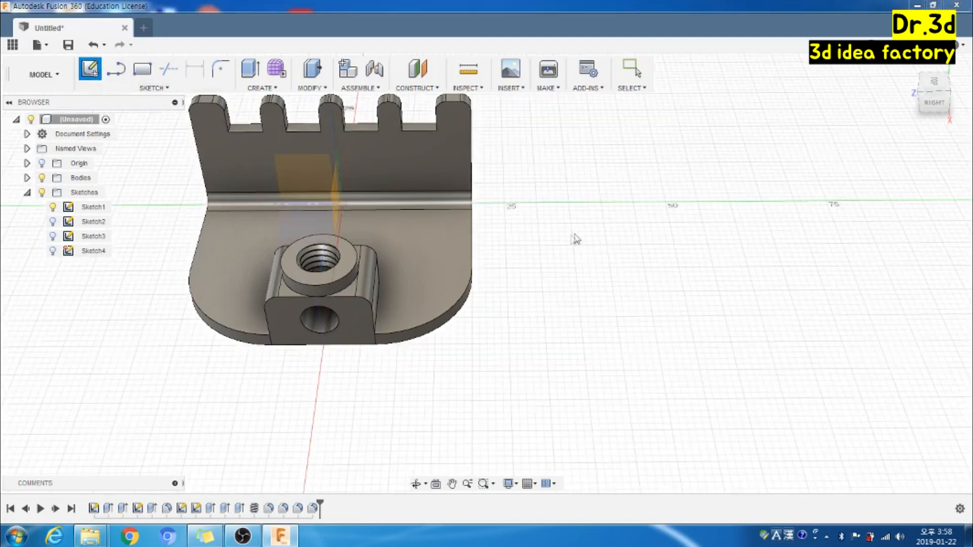
left_click(558, 266)
middle_click_drag(786, 281, 509, 274)
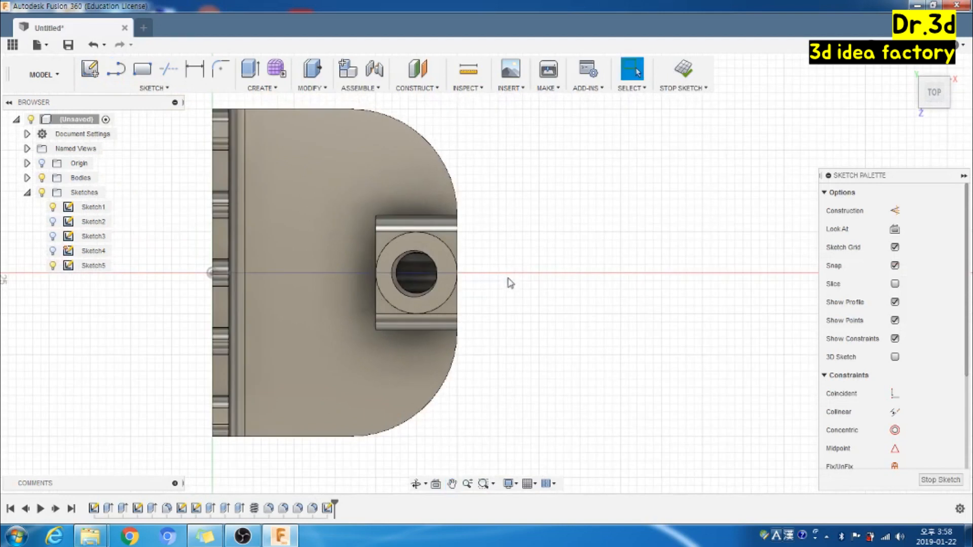
left_click(153, 88)
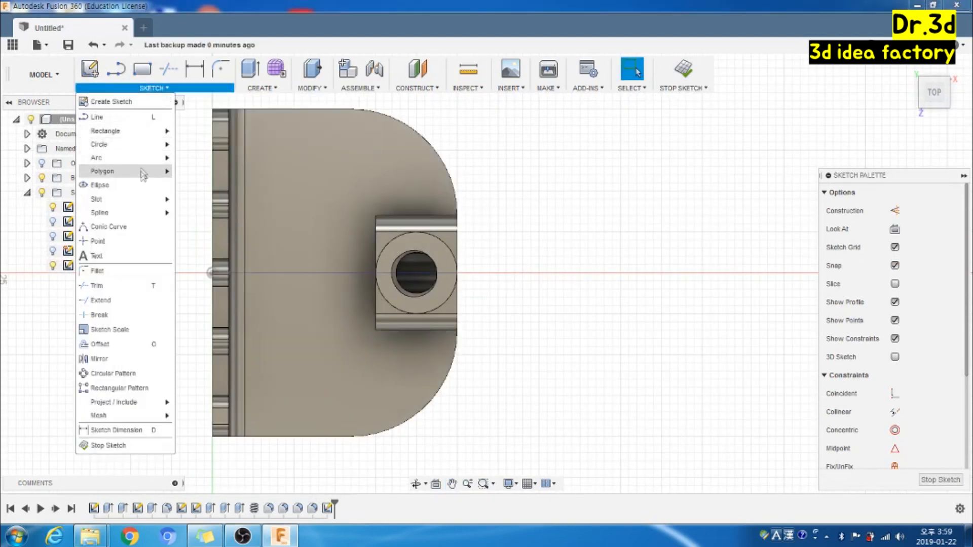
mouse_move(144, 176)
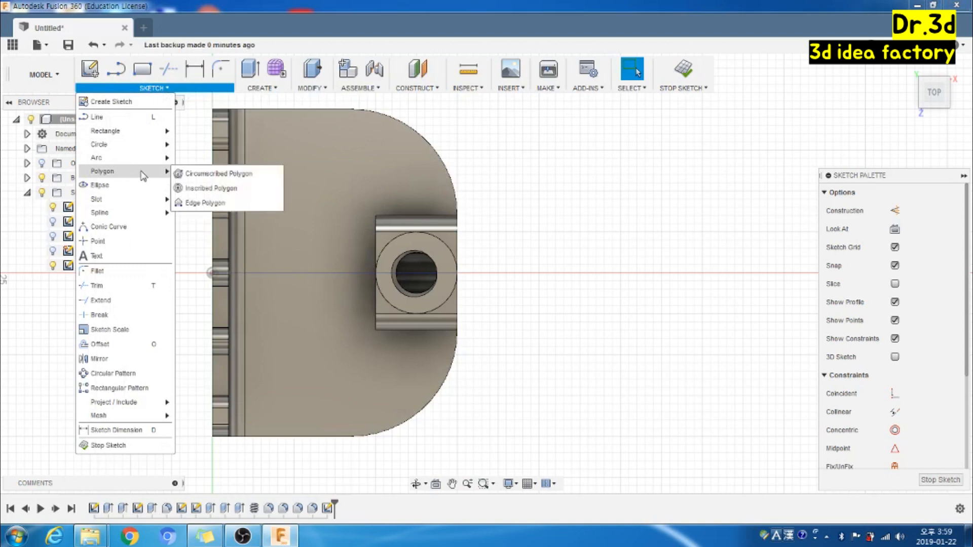
left_click(219, 175)
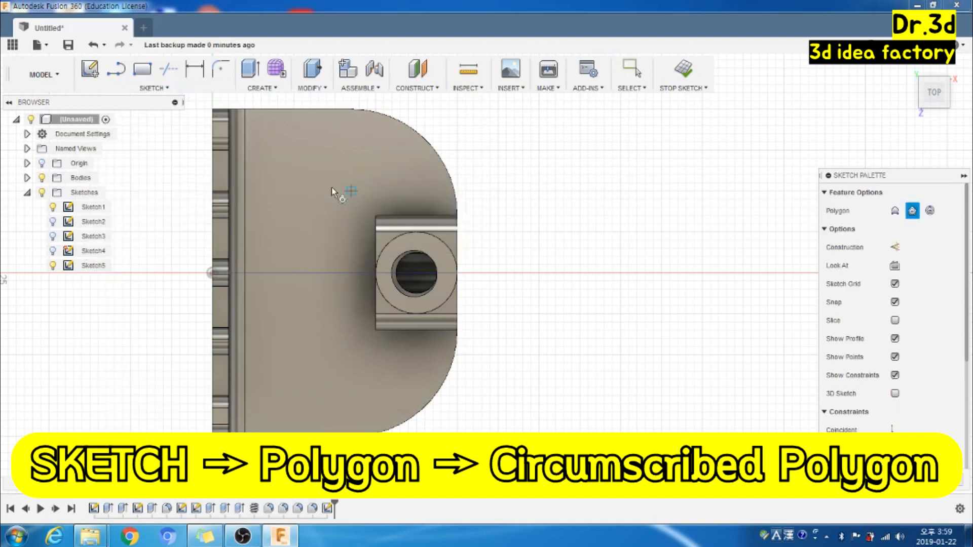
left_click(605, 273)
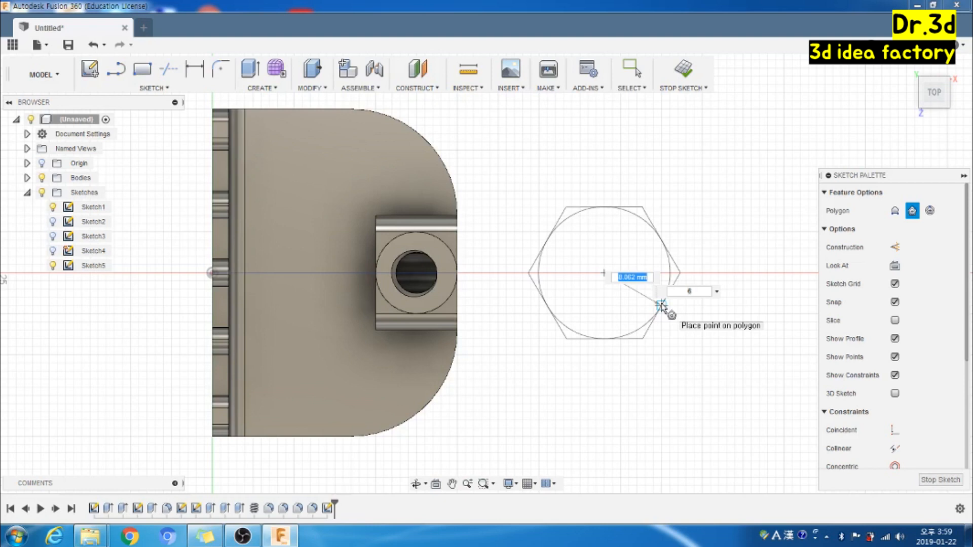
type("10")
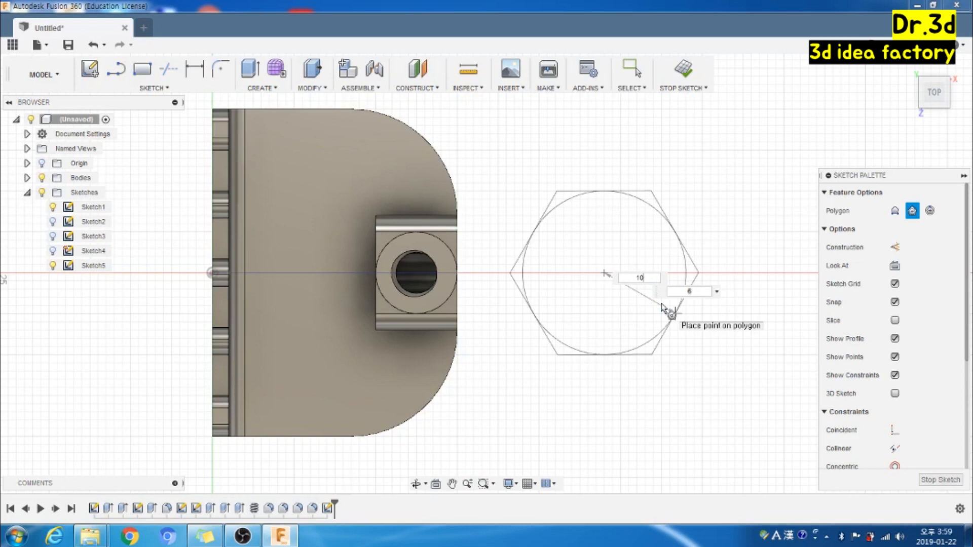
key("Return")
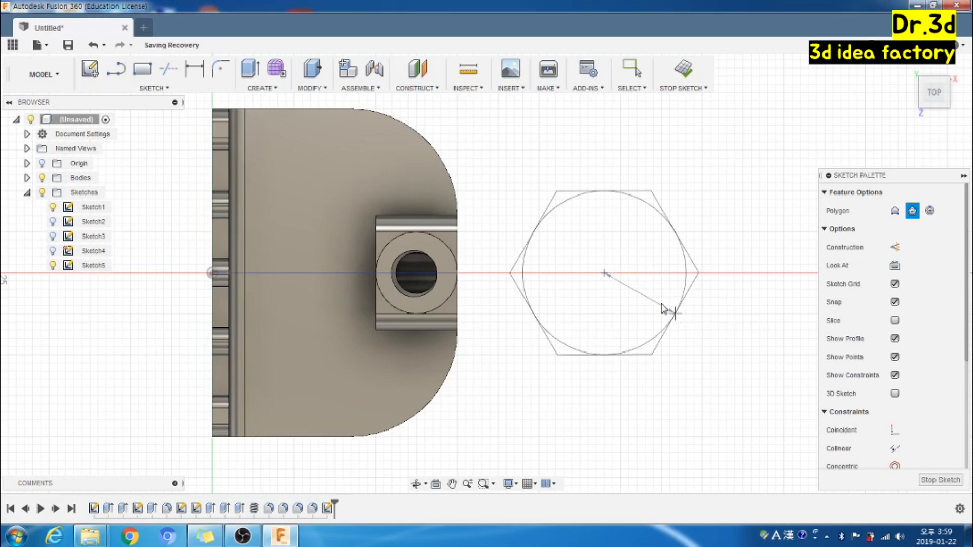
key("Escape")
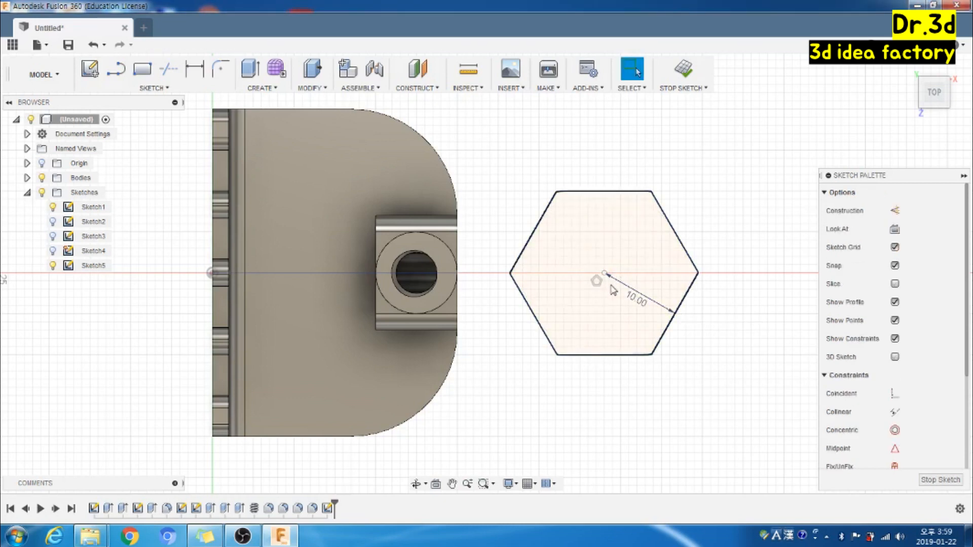
Draw a 6 mm diameter circle centred on the hexagon
key("c")
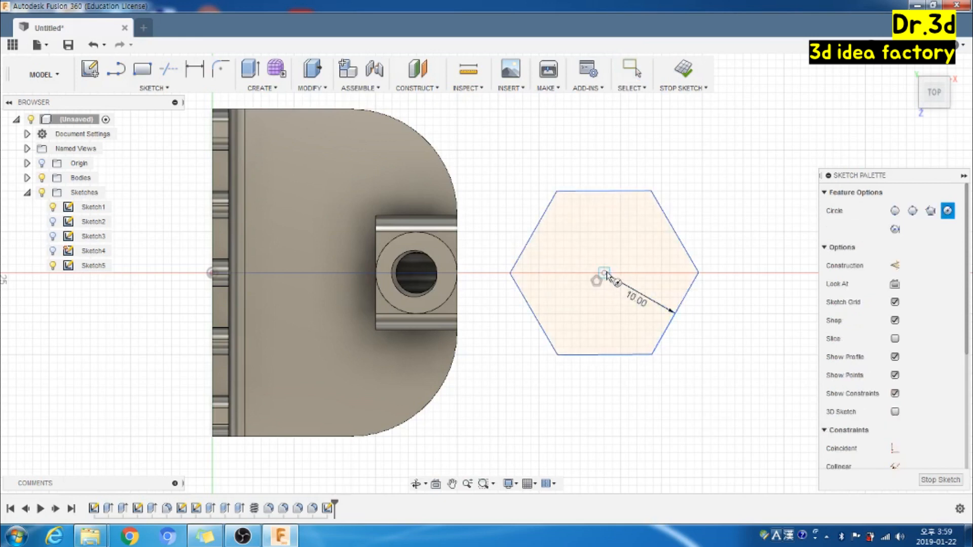
left_click(605, 273)
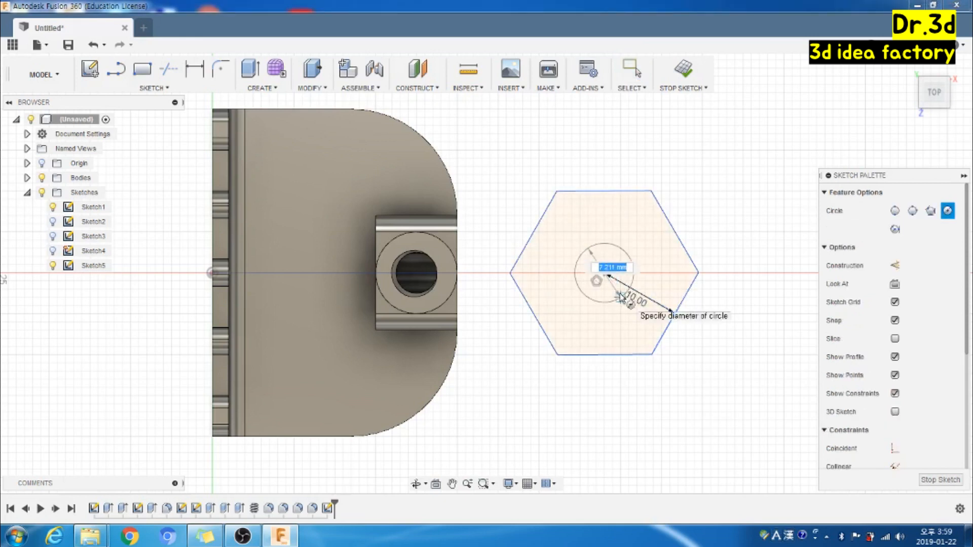
type("6")
key("Return")
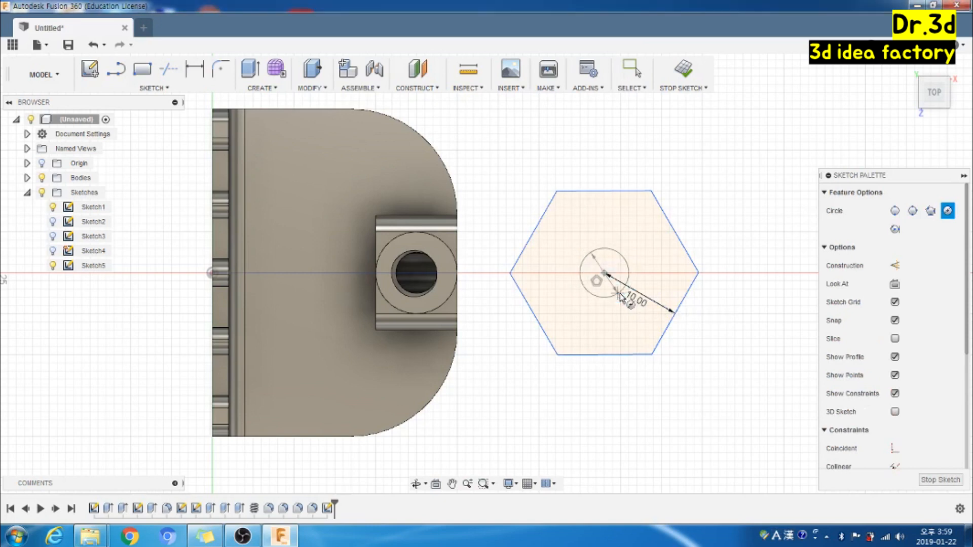
key("Escape")
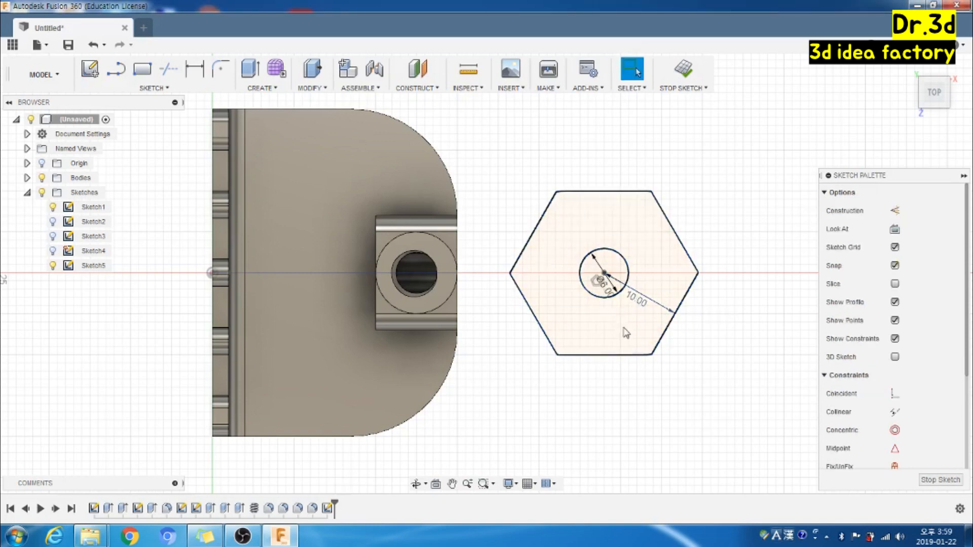
Extrude the circle inside the hexagon 6 mm upward as a new body
middle_click_drag(544, 367, 502, 263, "shift")
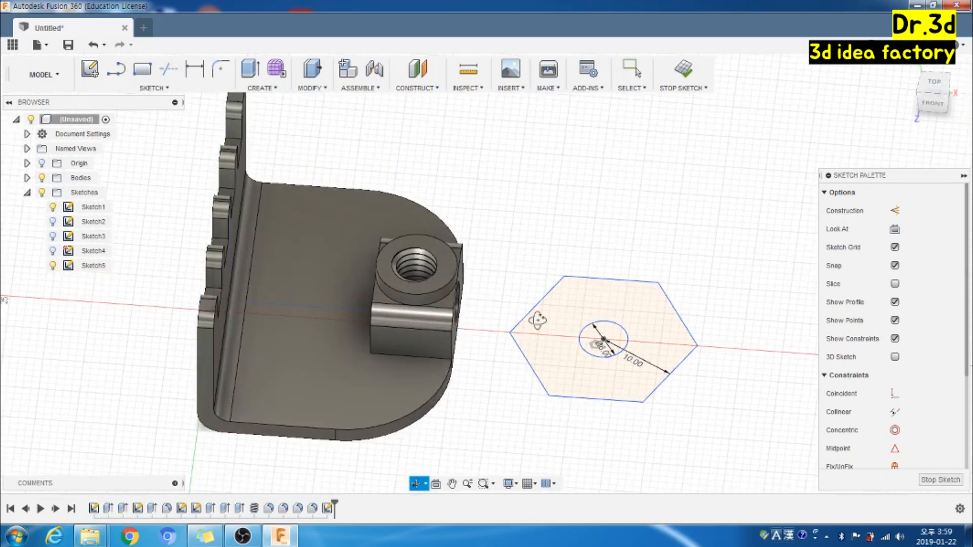
left_click(252, 71)
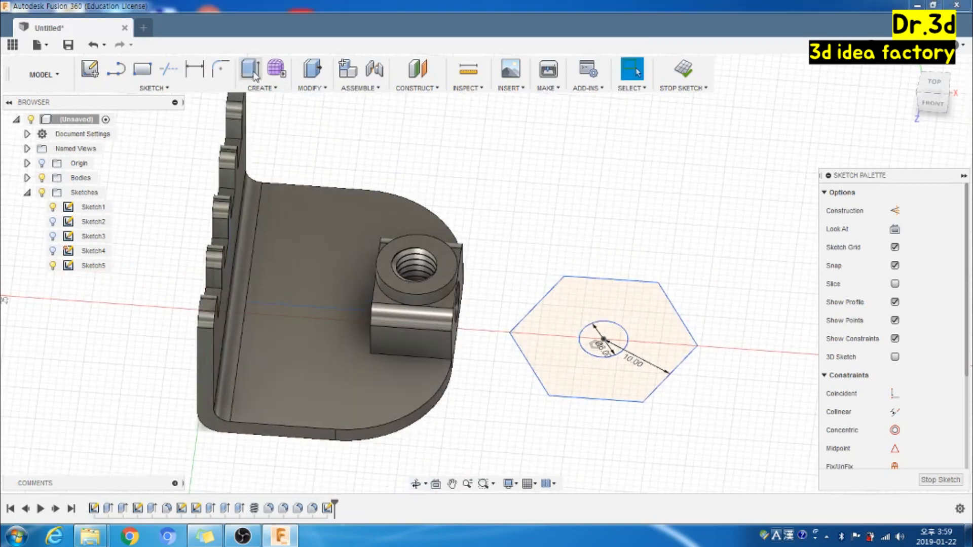
left_click(610, 341)
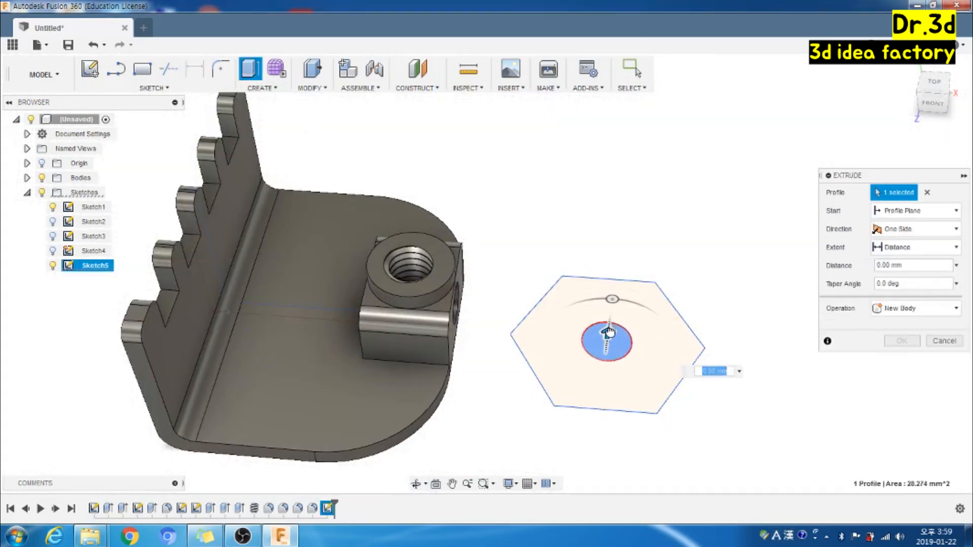
left_click_drag(612, 322, 613, 291)
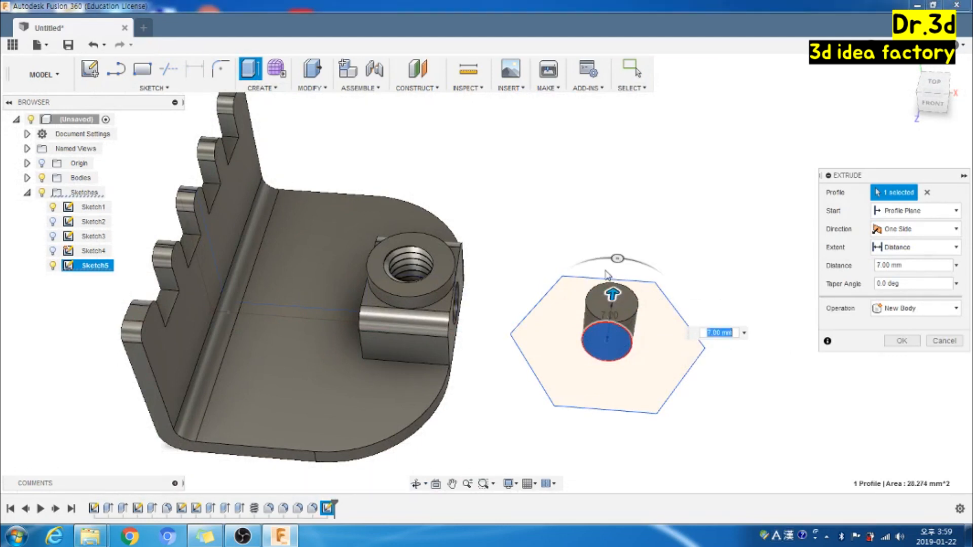
left_click_drag(613, 294, 613, 300)
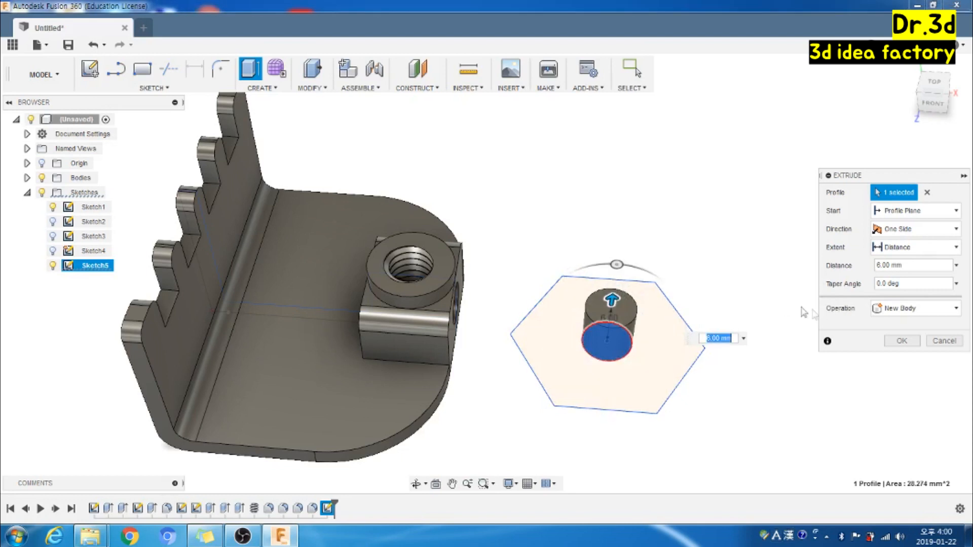
left_click(898, 341)
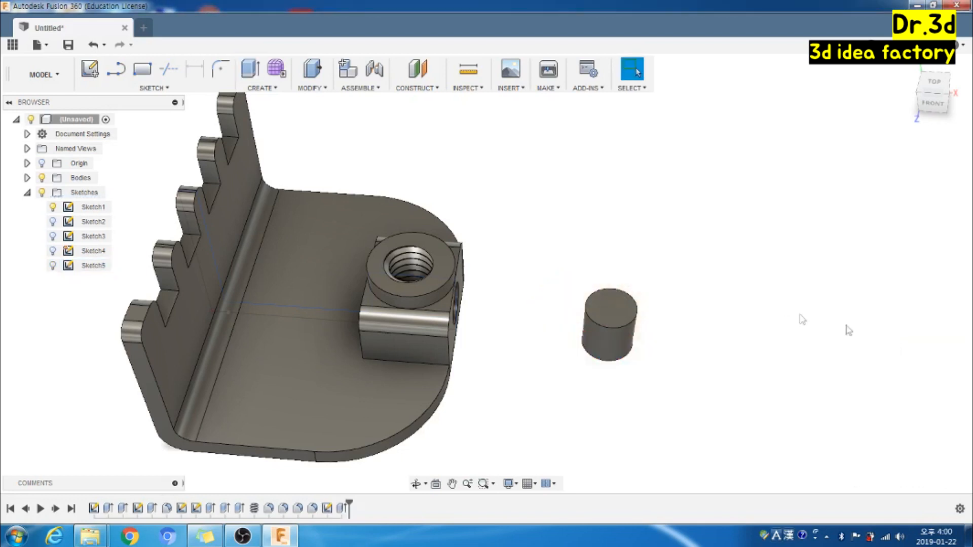
Make the hidden sketches visible, including the hexagon sketch
left_click(53, 236)
left_click(52, 251)
left_click(53, 265)
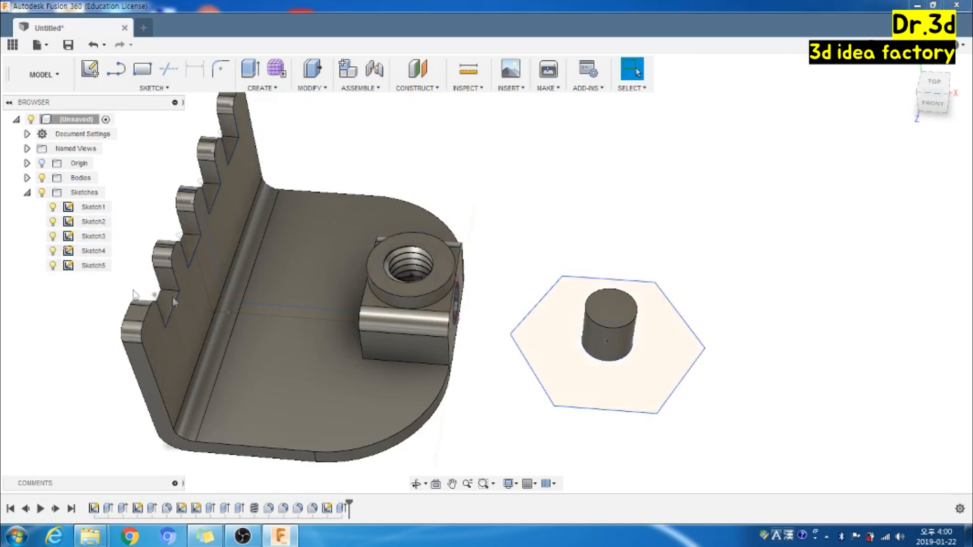
Extrude the hexagon together with its inner circle by -3 mm, joining it to the cylinder
left_click(250, 69)
left_click(598, 370)
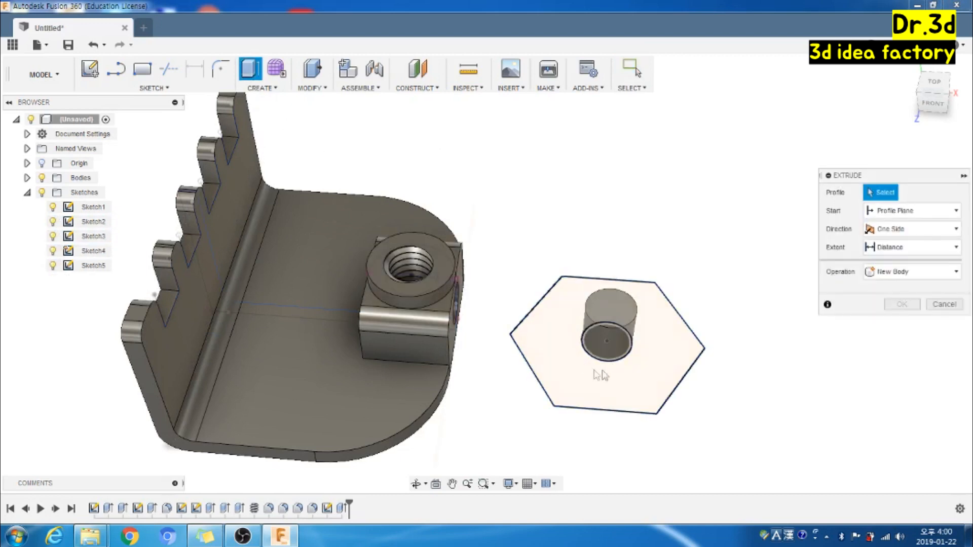
left_click(614, 349)
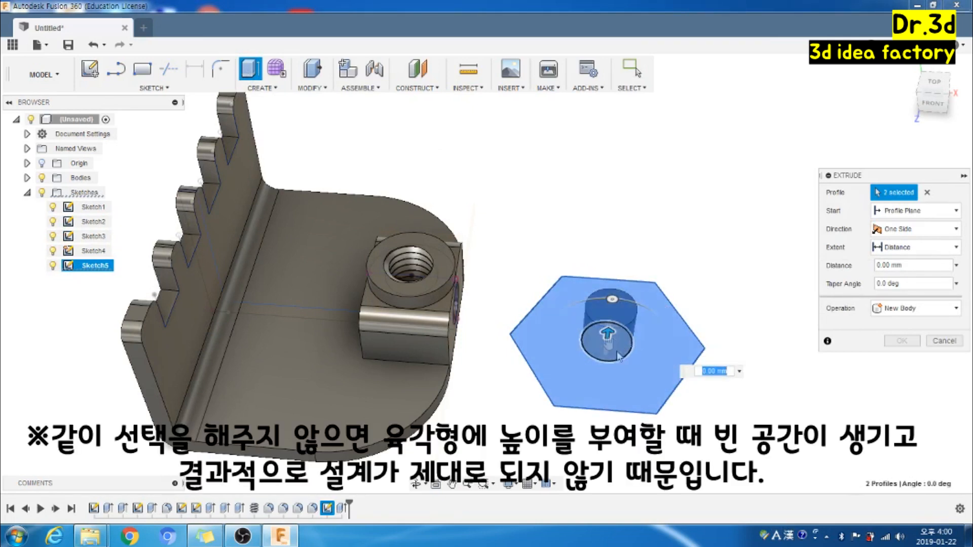
left_click_drag(607, 336, 607, 352)
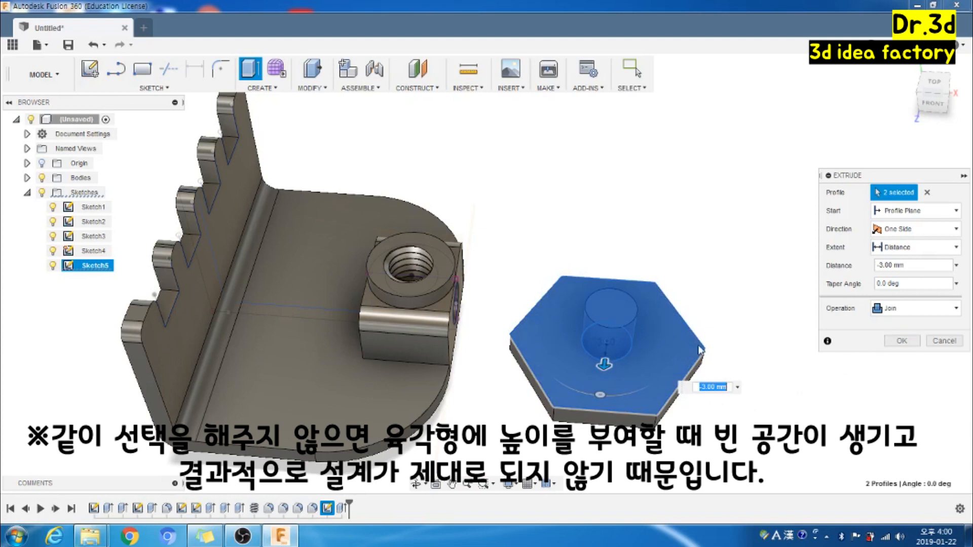
left_click(607, 347)
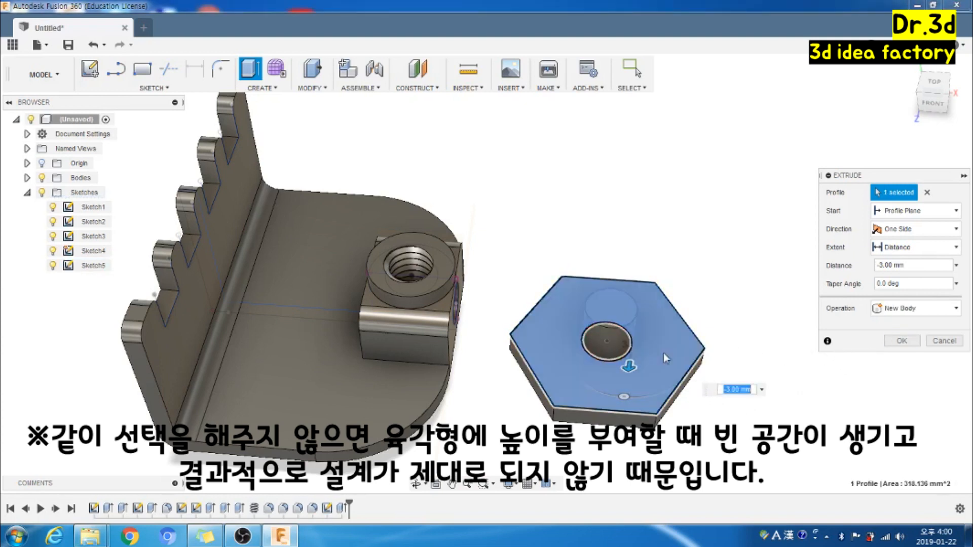
left_click(611, 347)
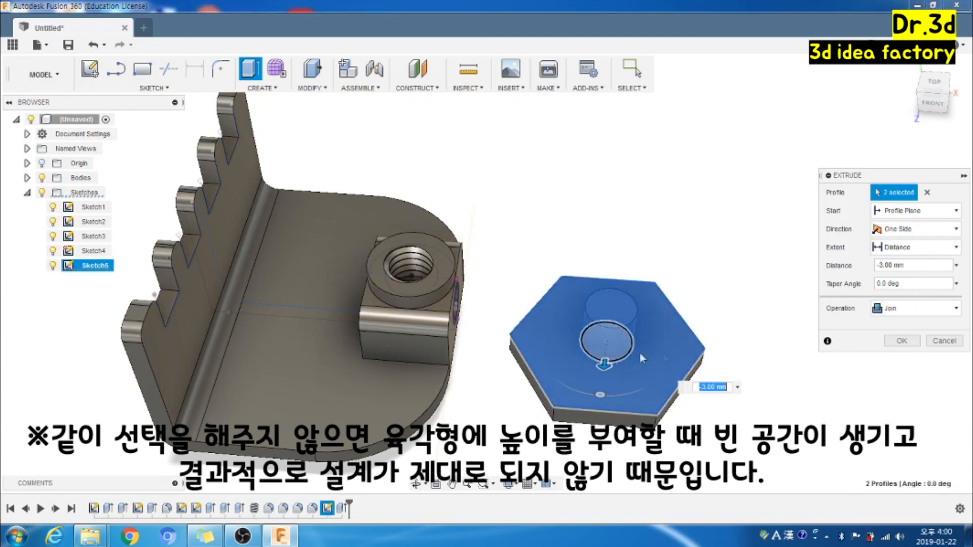
left_click(902, 341)
Add a modeled, full-length, right-hand M6x1 ISO Metric thread with class 6g to the bolt's cylindrical shank
middle_click_drag(781, 347, 776, 320, "shift")
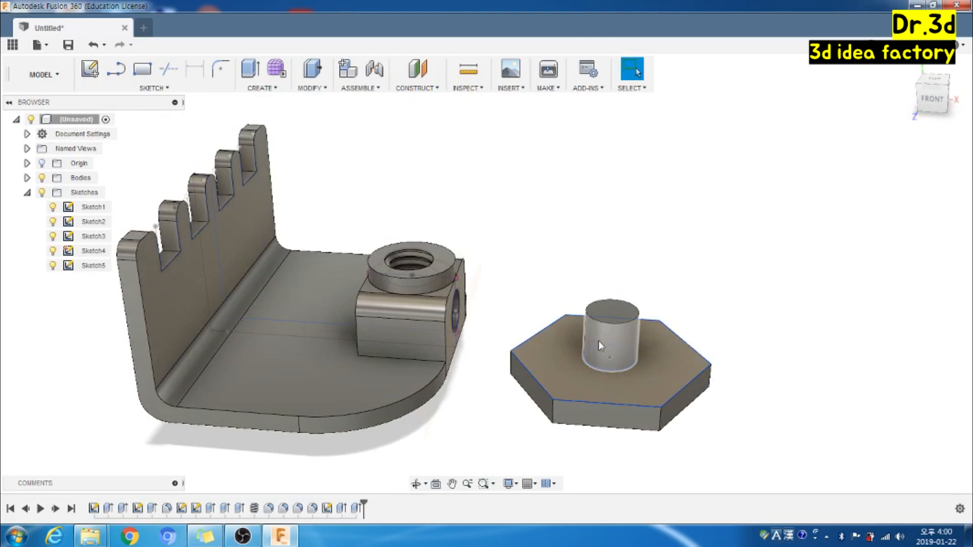
left_click(262, 88)
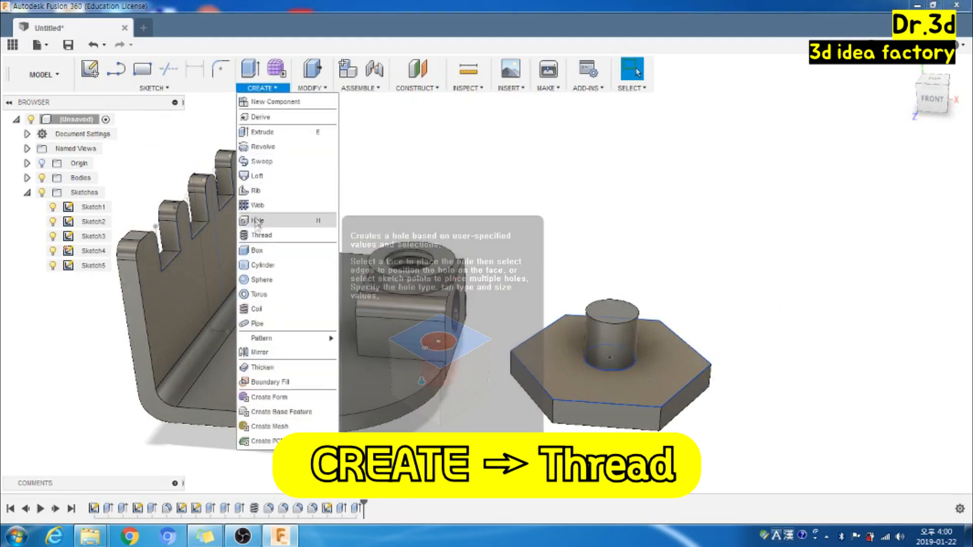
left_click(261, 235)
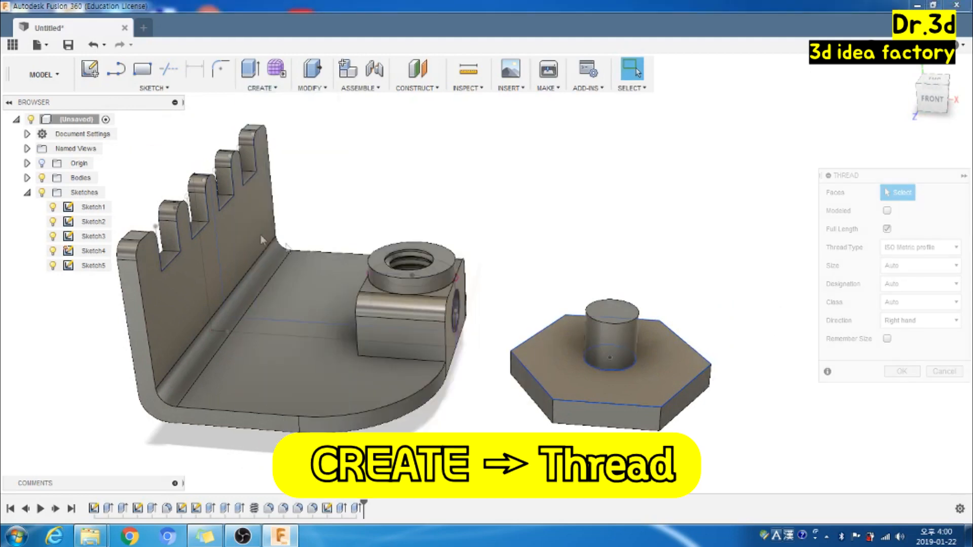
left_click(630, 334)
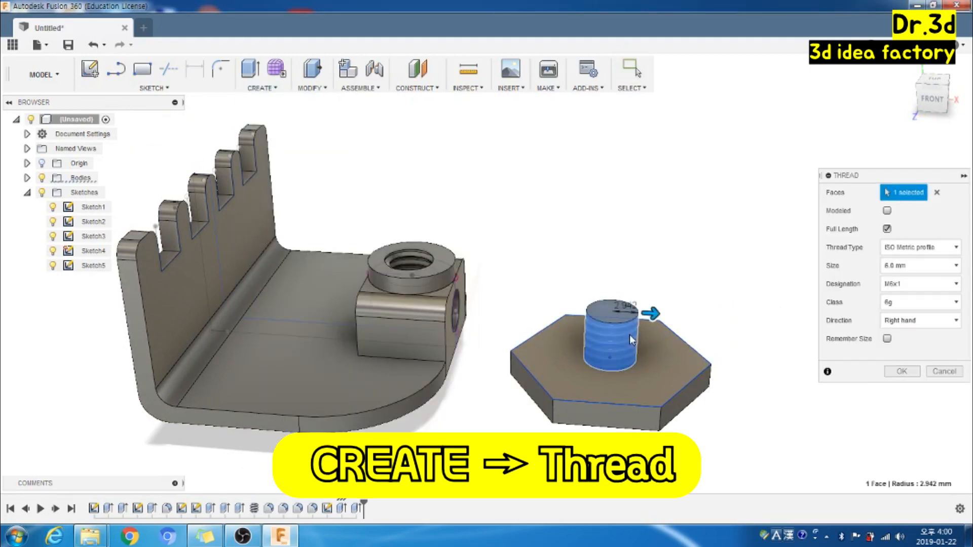
left_click(887, 210)
left_click(905, 373)
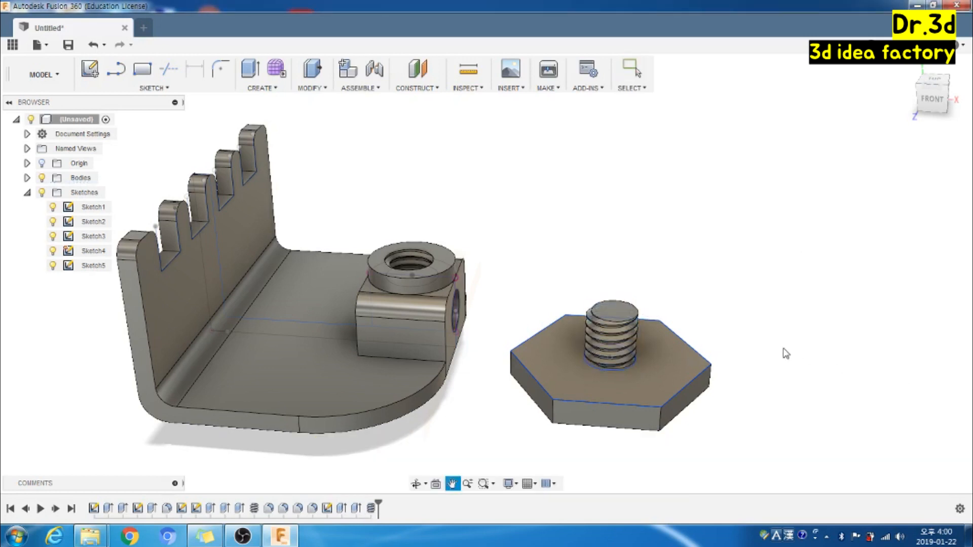
scroll(783, 345, "down", 5)
middle_click_drag(791, 333, 584, 298, "shift")
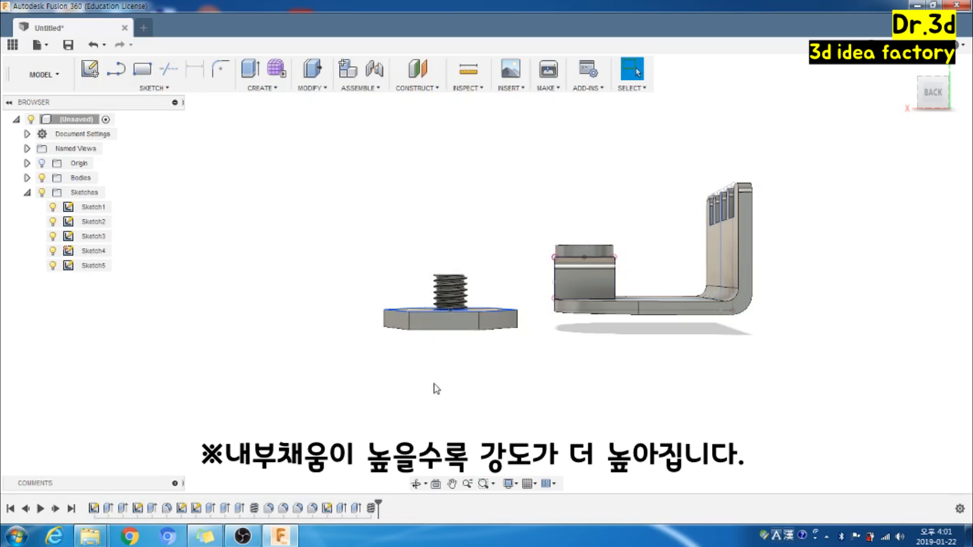
scroll(224, 284, "down", 1)
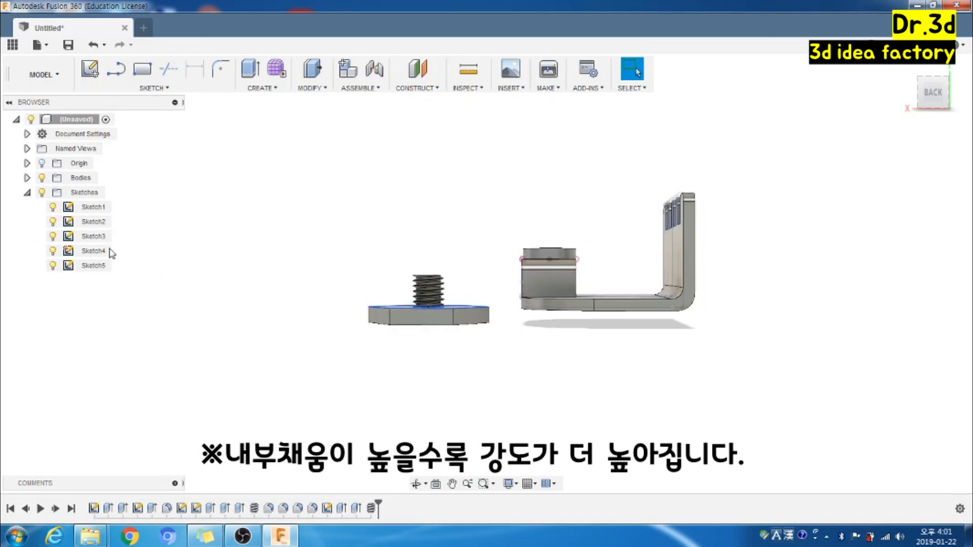
Expand the list of bodies, switch to Cura, and view the bracket and bolt up close on the build plate
left_click(28, 178)
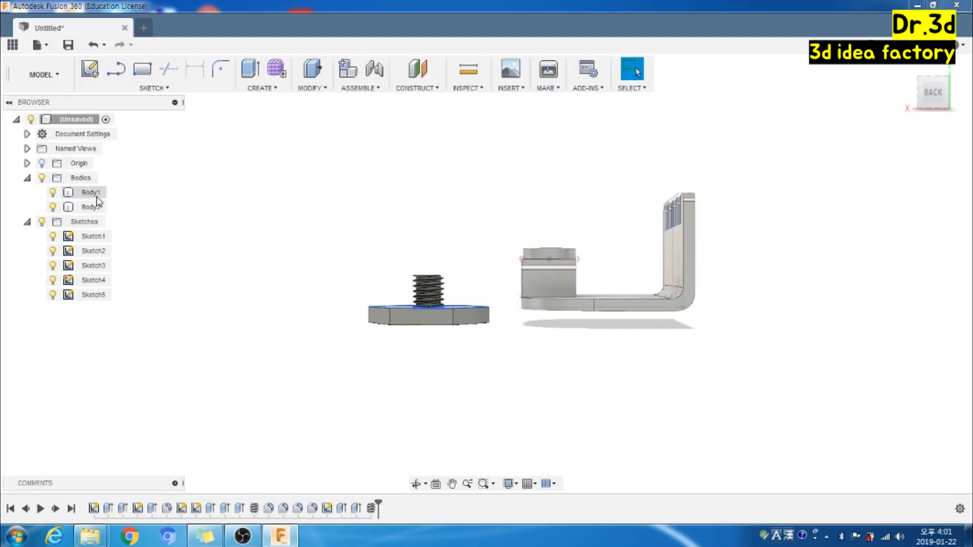
left_click(242, 536)
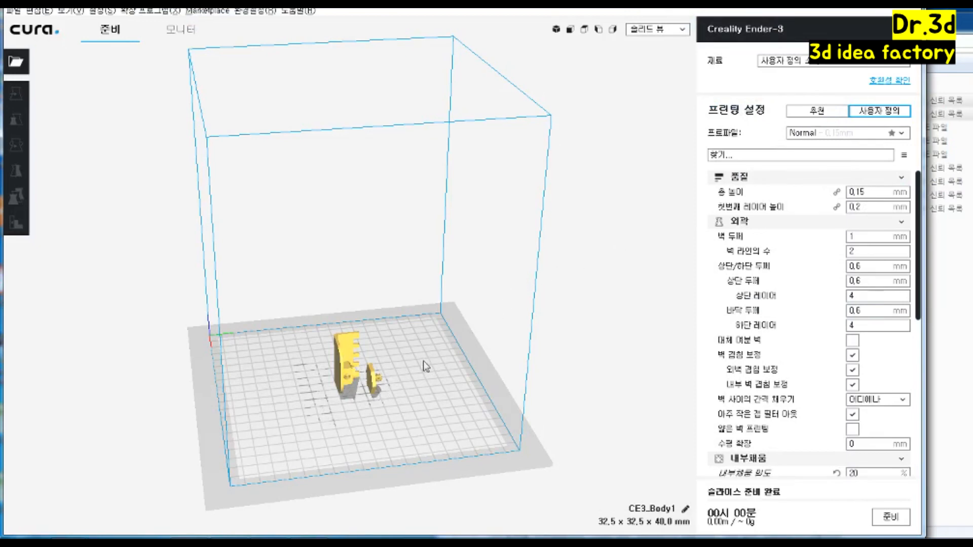
right_click_drag(419, 402, 358, 376)
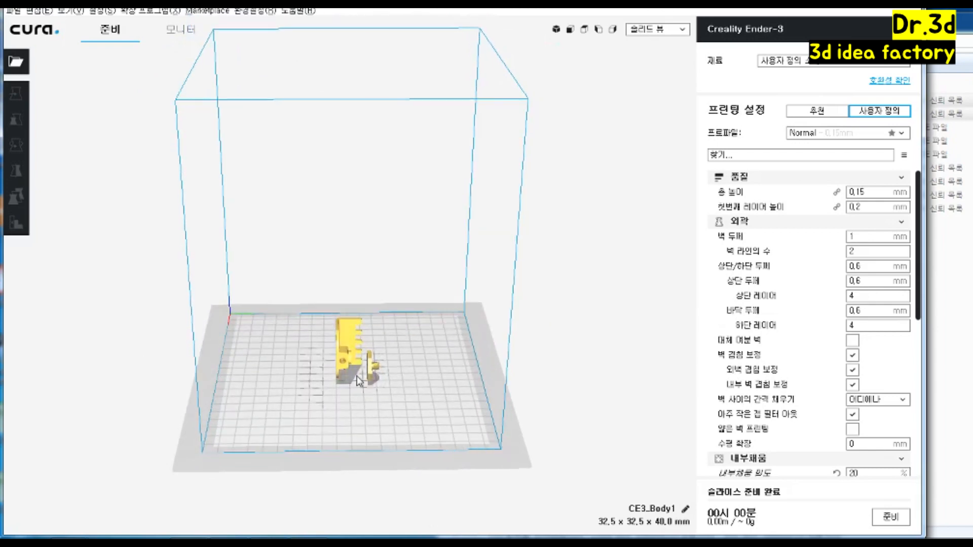
scroll(370, 375, "down", 4)
scroll(369, 375, "up", 5)
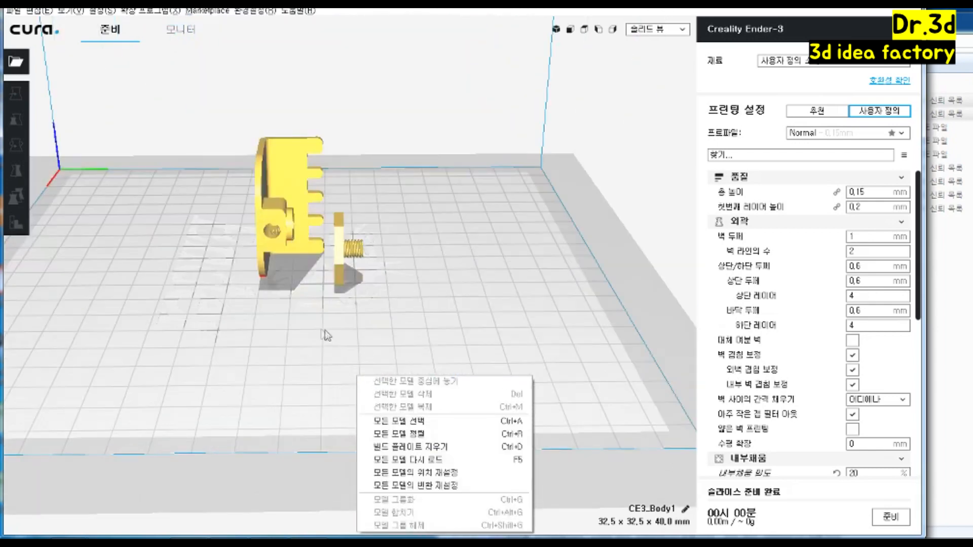
left_click(289, 330)
right_click_drag(324, 332, 356, 370)
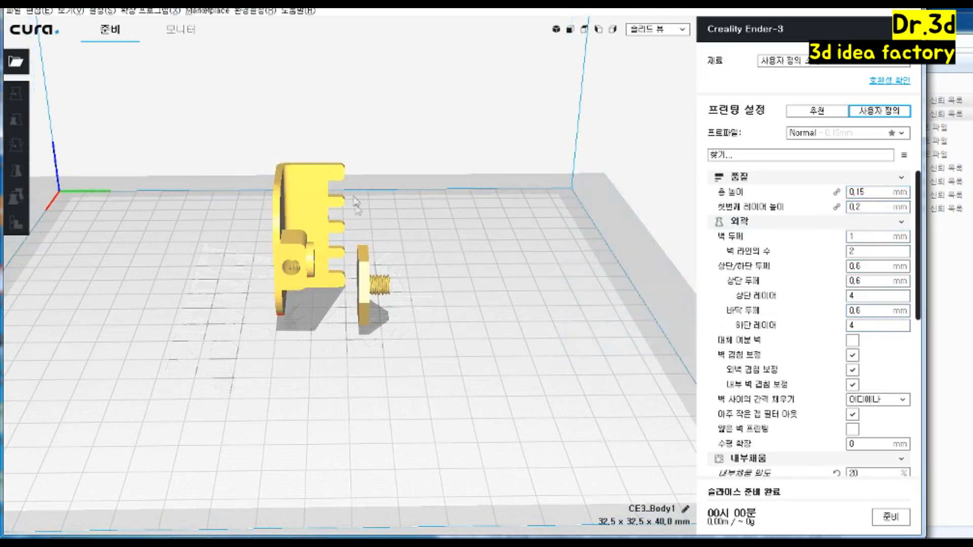
Rotate the bracket about the X axis so its base plate lies flat with the notched wall pointing up
left_click(305, 227)
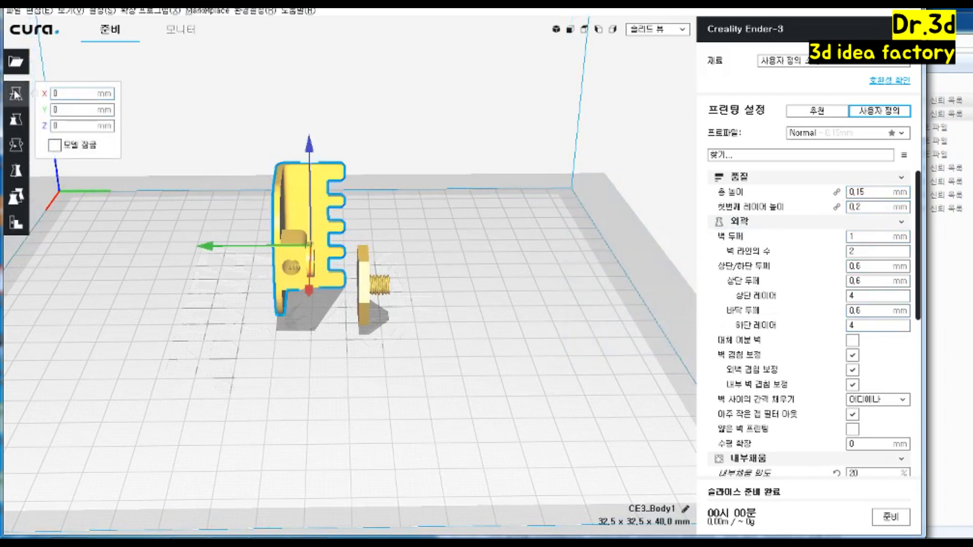
left_click(15, 145)
left_click_drag(357, 165, 220, 237)
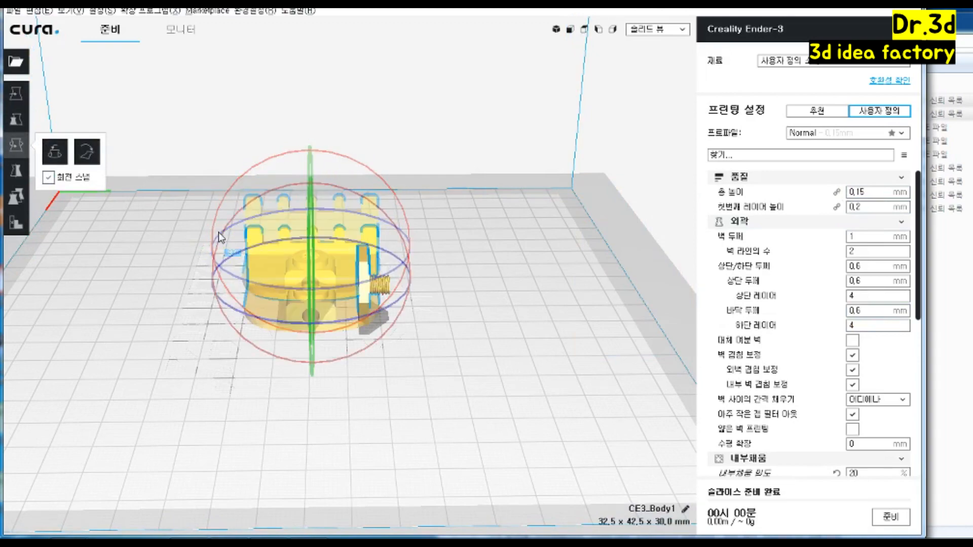
left_click(441, 343)
right_click_drag(441, 343, 484, 361)
left_click(250, 228)
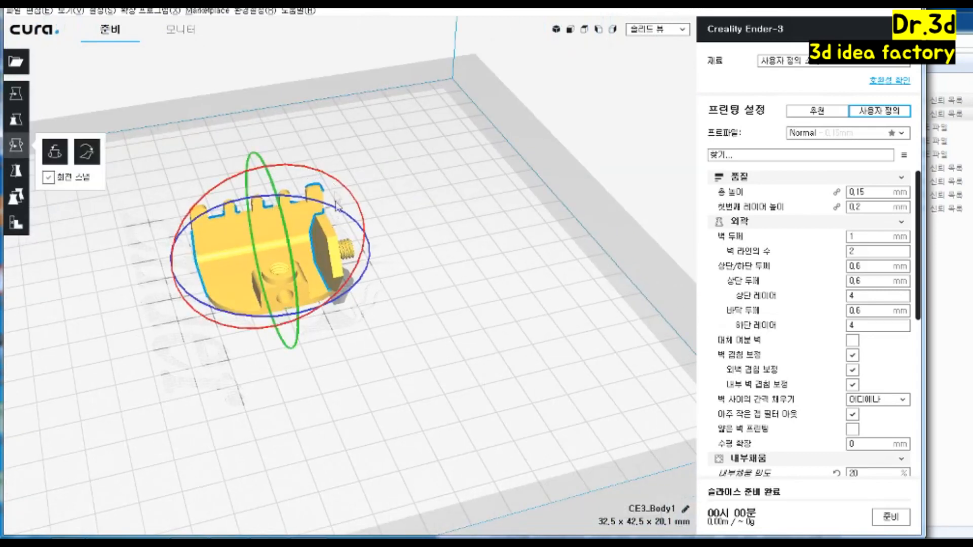
Try standing the bracket on its side edge, and rotate it back by -90° onto its base plate
left_click_drag(260, 170, 171, 296)
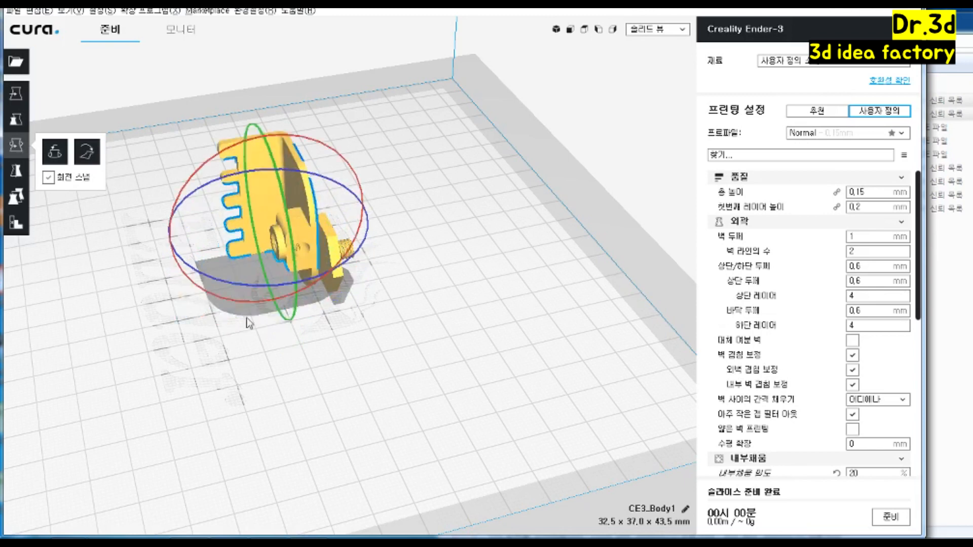
left_click(318, 351)
right_click_drag(317, 351, 306, 297)
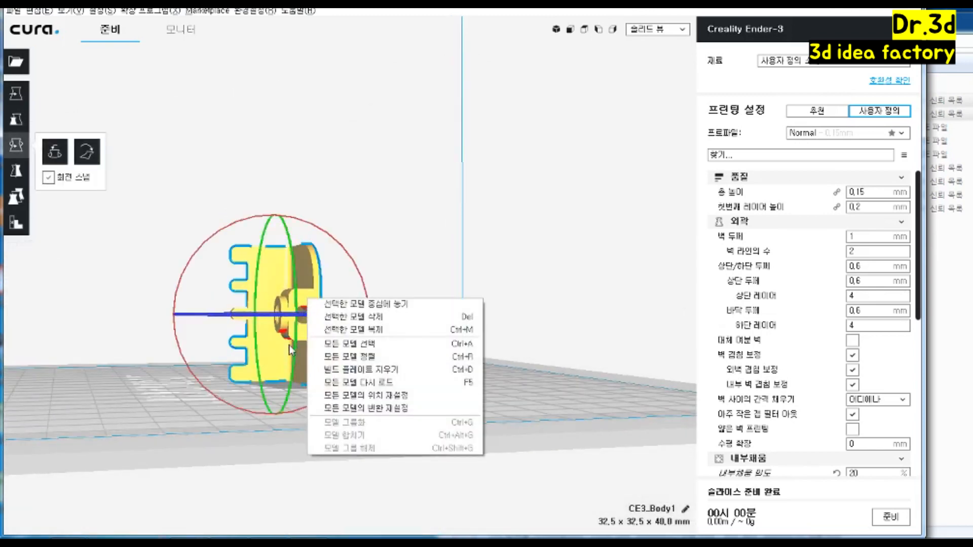
left_click(479, 248)
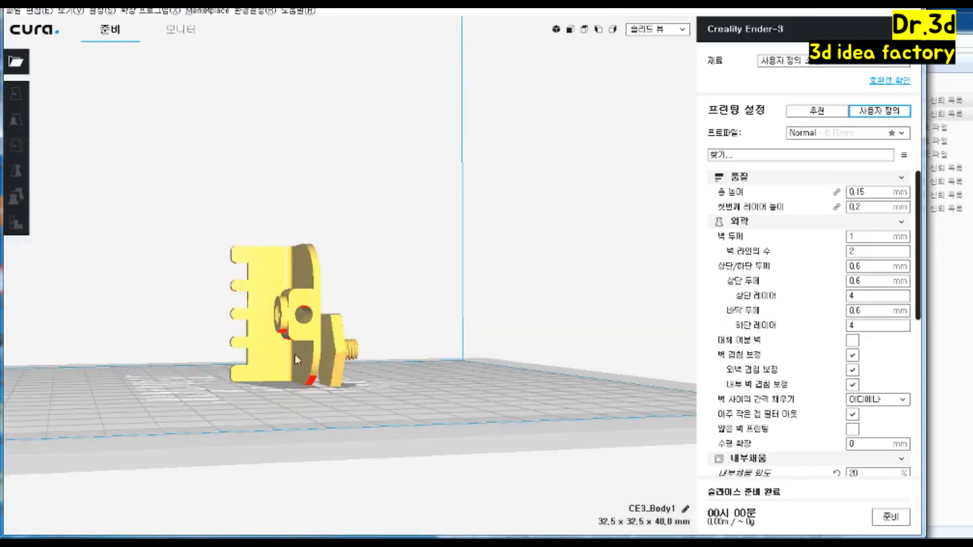
left_click(270, 274)
left_click_drag(311, 230, 347, 366)
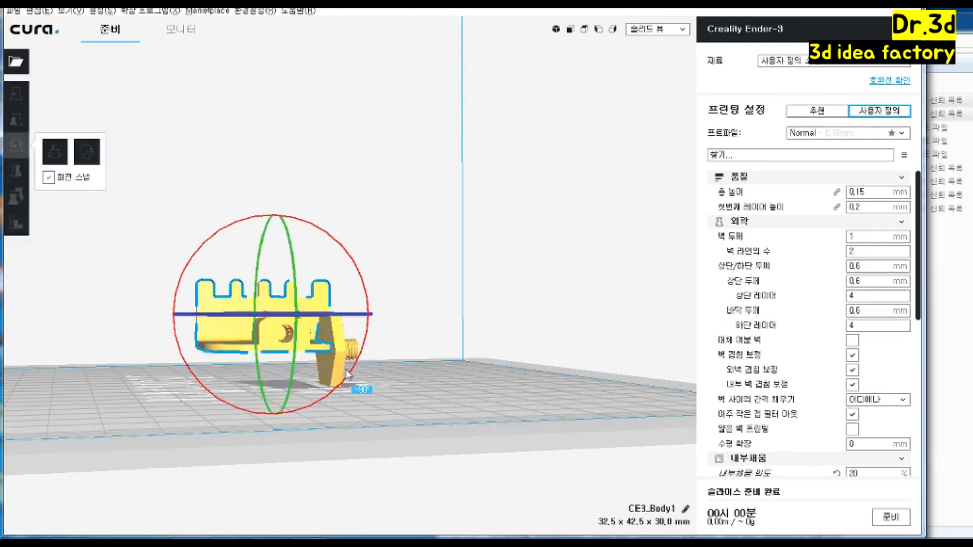
Rotate the bolt so its hex head lies flat on the build plate with the threaded shank pointing up
left_click(460, 333)
right_click_drag(462, 333, 404, 325)
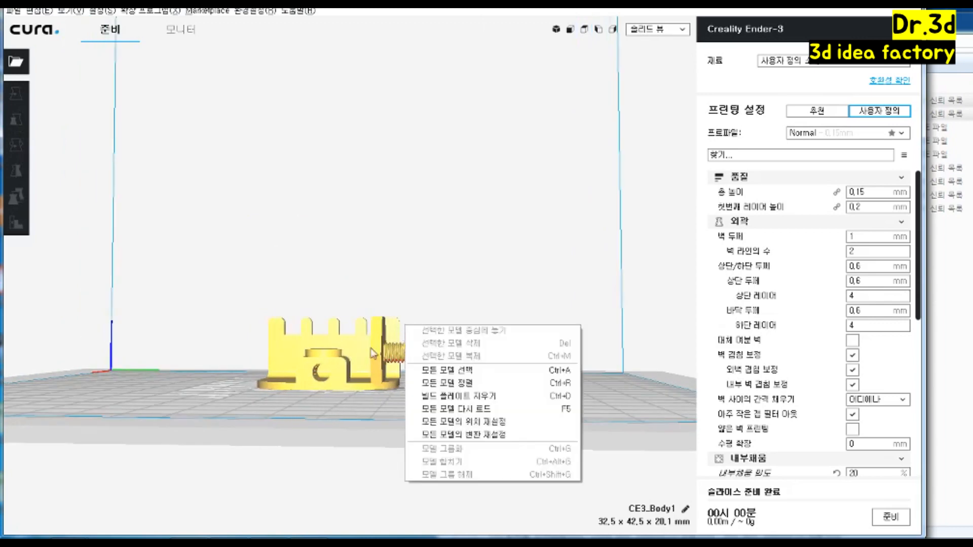
left_click(371, 351)
left_click_drag(374, 354, 293, 378)
left_click(472, 245)
right_click_drag(474, 244, 445, 302)
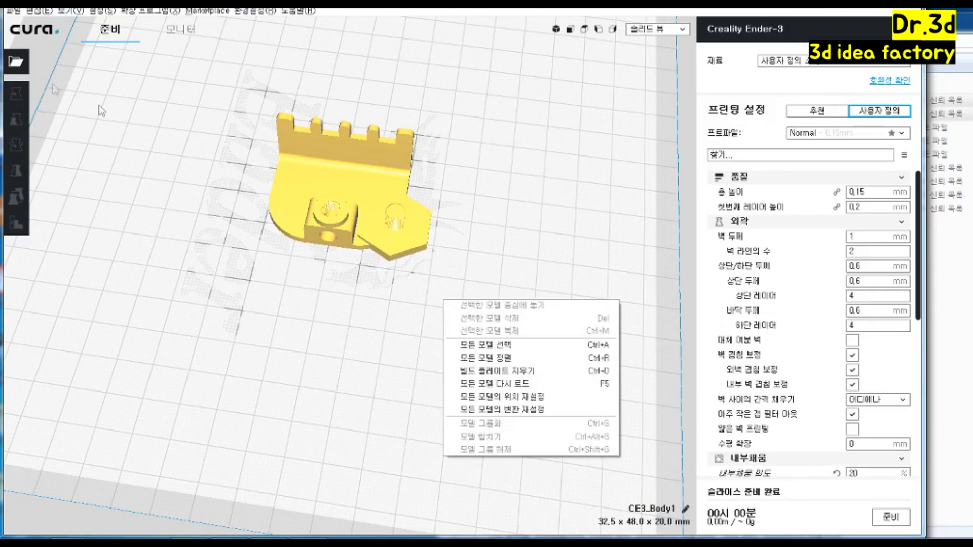
Move the bolt along the Y axis to about -33.19 mm, clear of the bracket
left_click(422, 245)
left_click(15, 93)
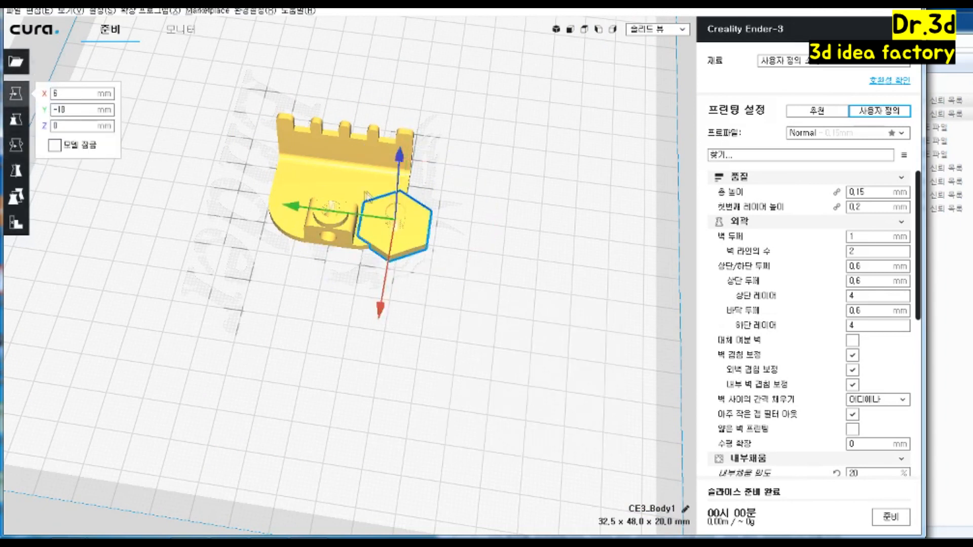
left_click_drag(290, 212, 339, 217)
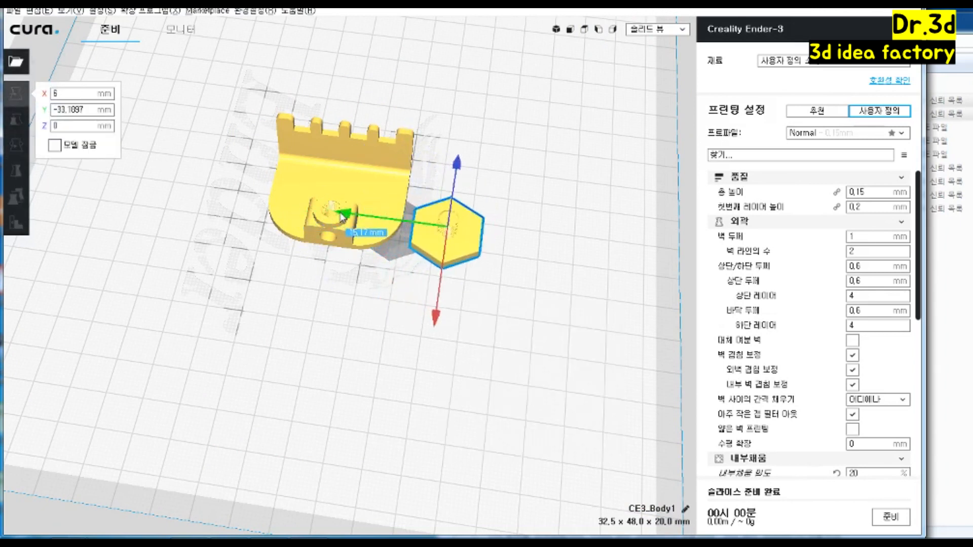
left_click(369, 336)
right_click_drag(389, 334, 398, 288)
left_click(334, 382)
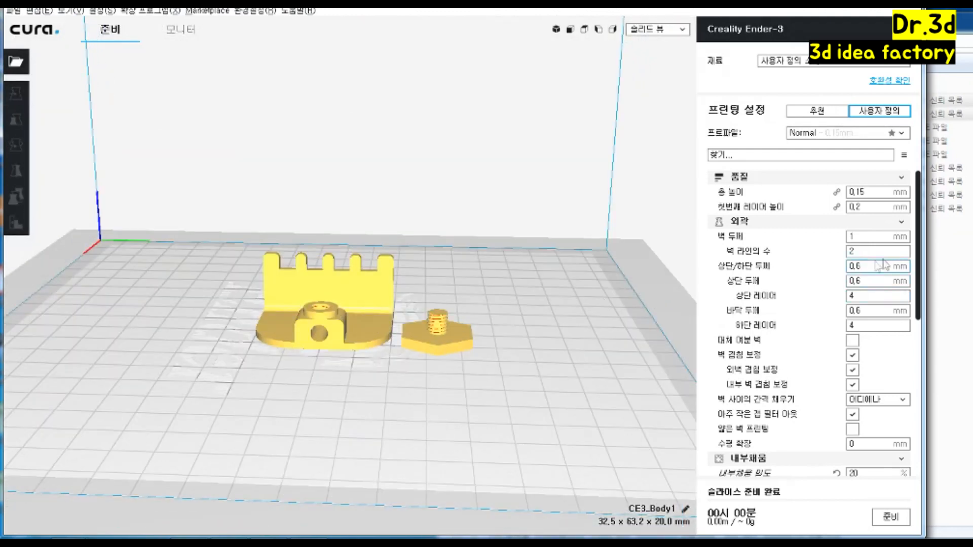
Add an infill density override to the bolt's per-model settings and set it to 100%
left_click_drag(918, 234, 934, 335)
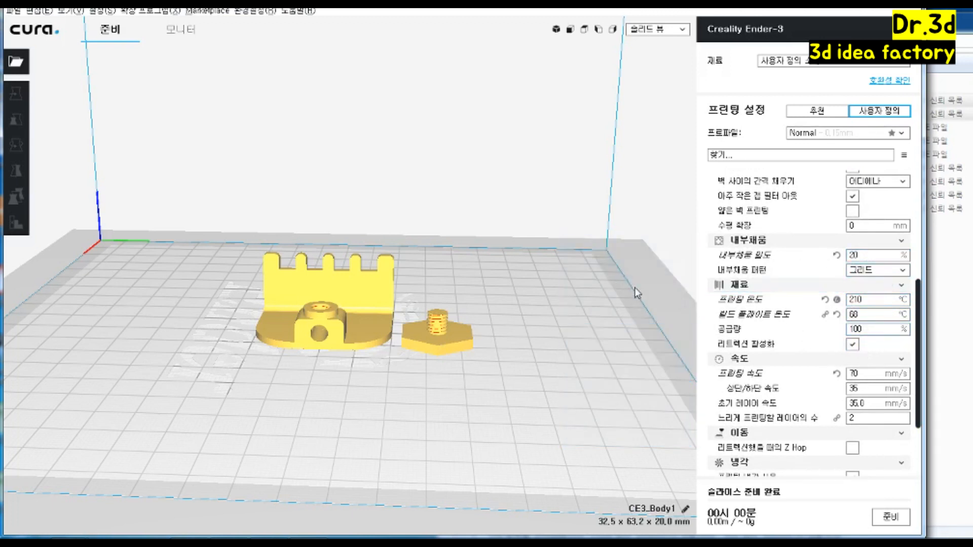
left_click(445, 327)
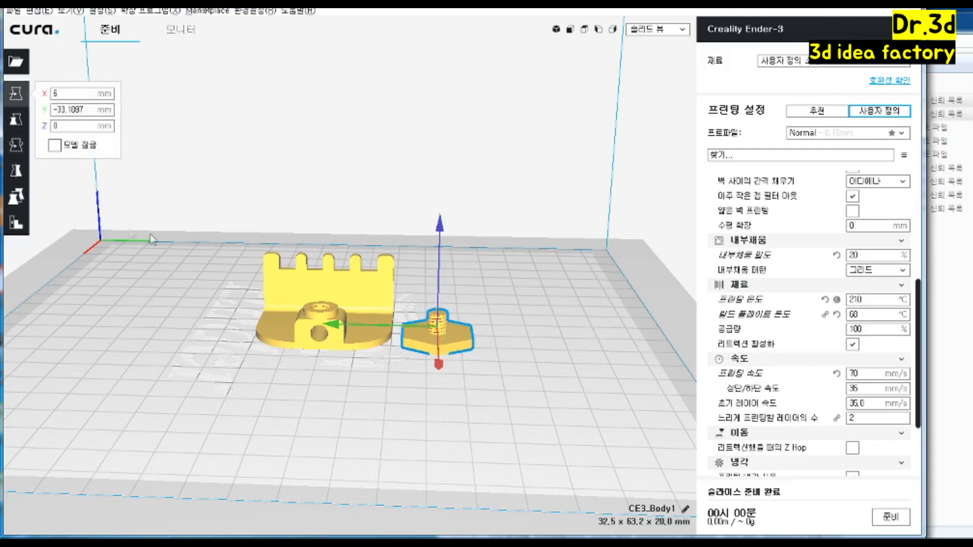
left_click(15, 196)
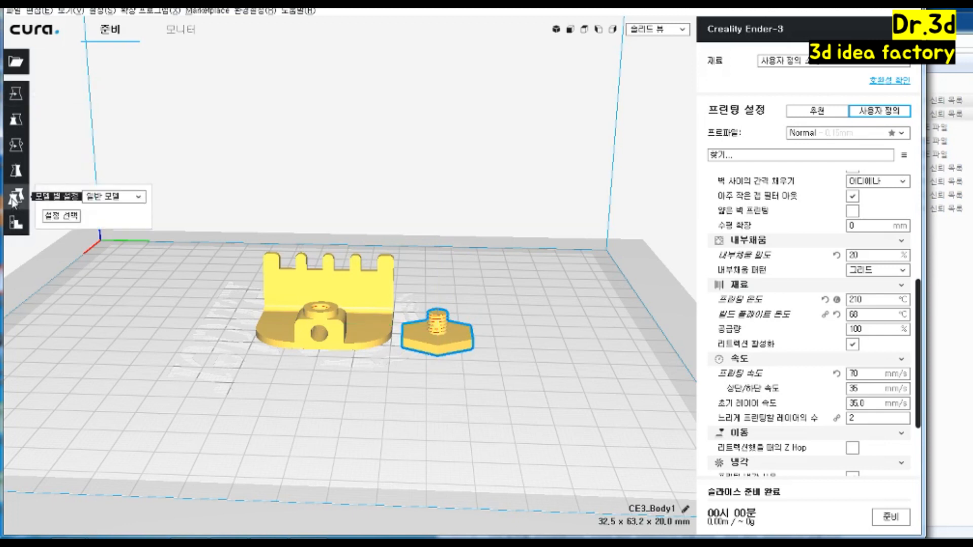
left_click(136, 202)
left_click(99, 209)
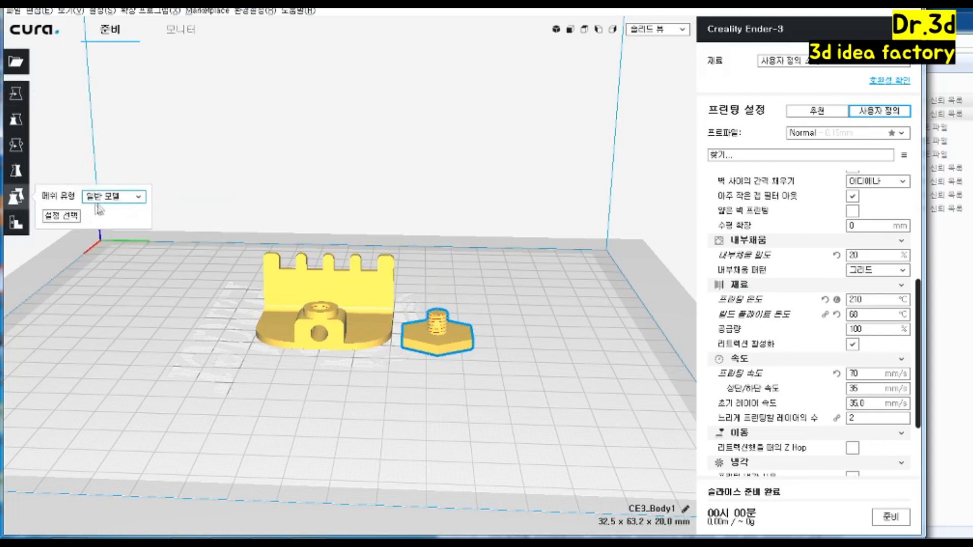
left_click(69, 217)
scroll(534, 265, "down", 5)
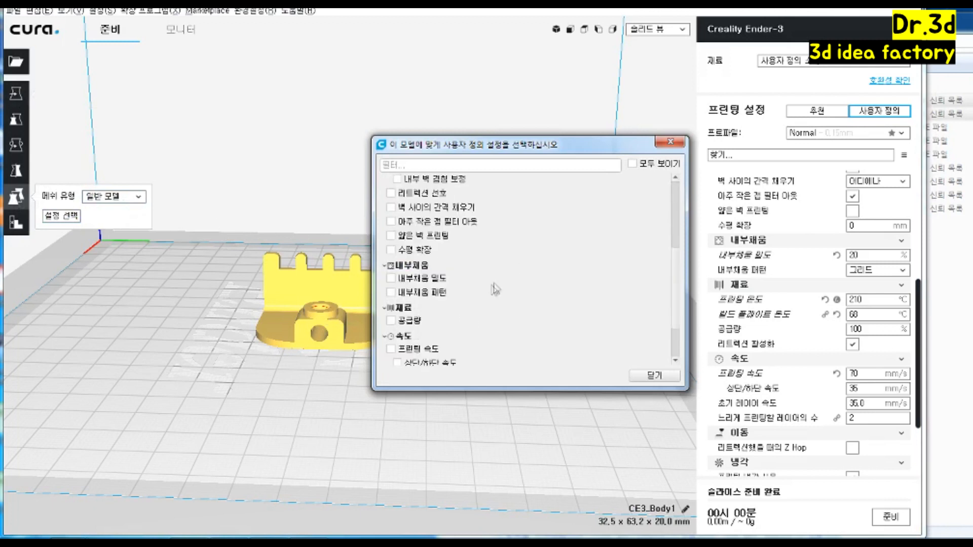
left_click(391, 279)
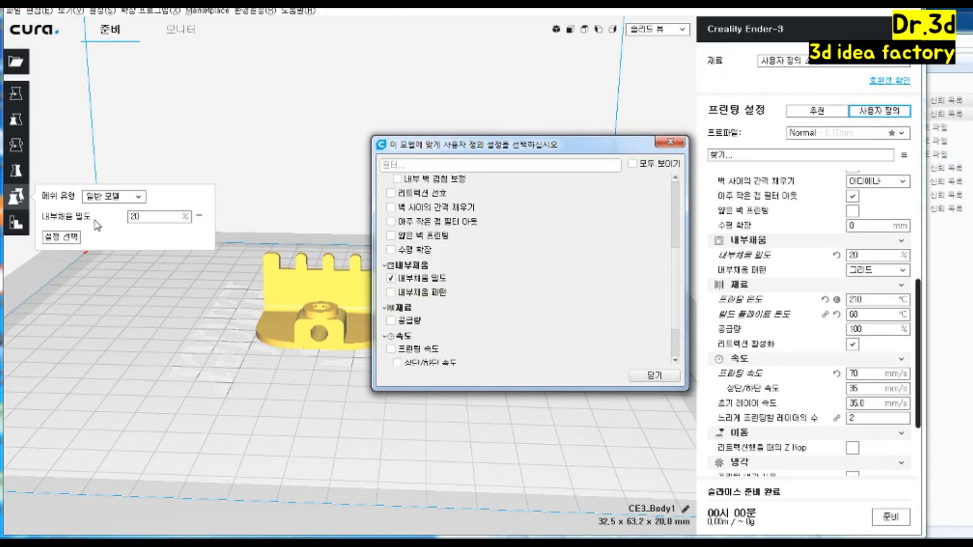
left_click(654, 376)
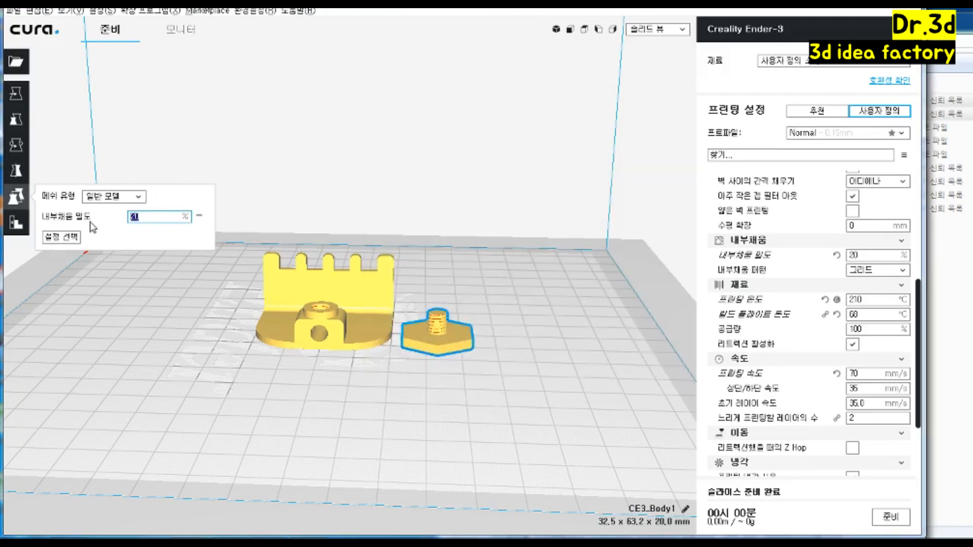
left_click(62, 237)
left_click(659, 144)
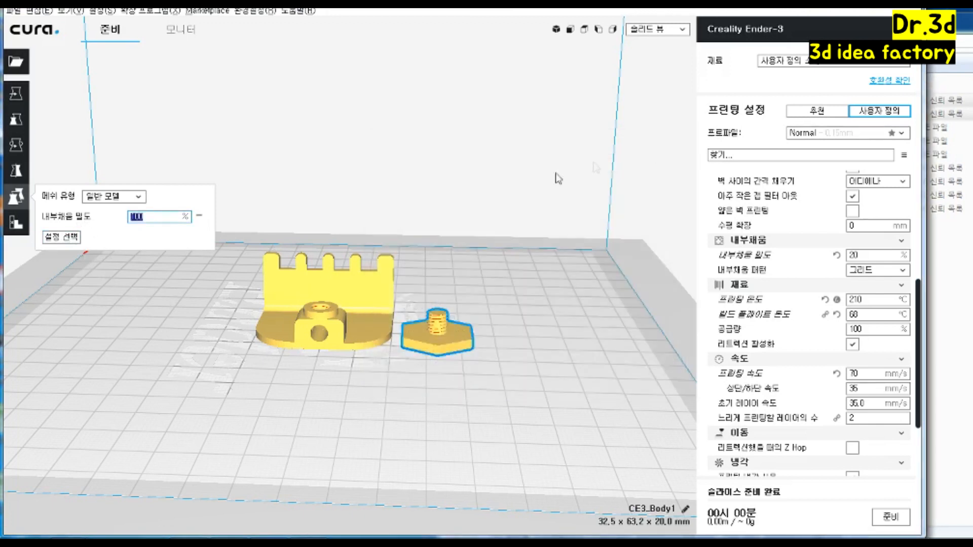
left_click(121, 314)
Compare the per-model settings of the bolt and the bracket, and read the printing temperature description
left_click(464, 338)
left_click(353, 320)
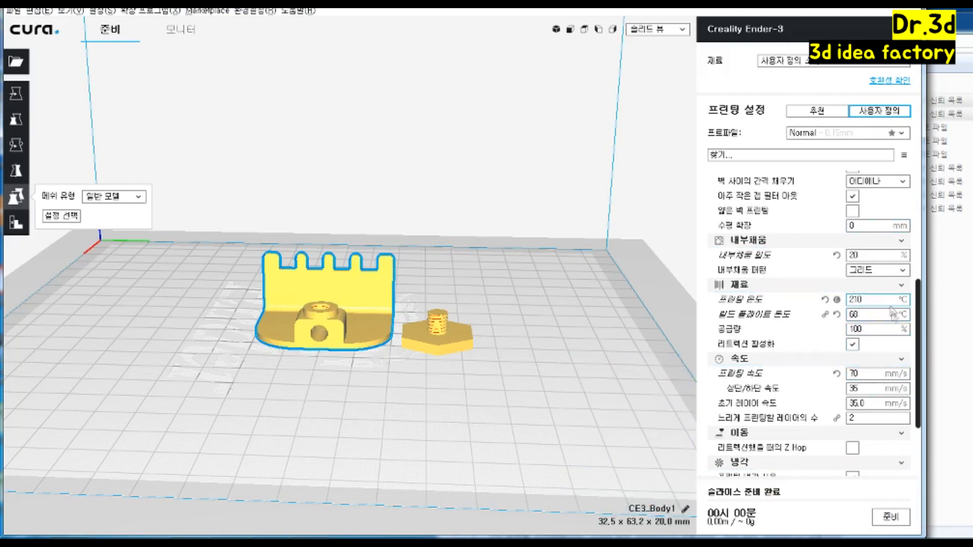
mouse_move(817, 300)
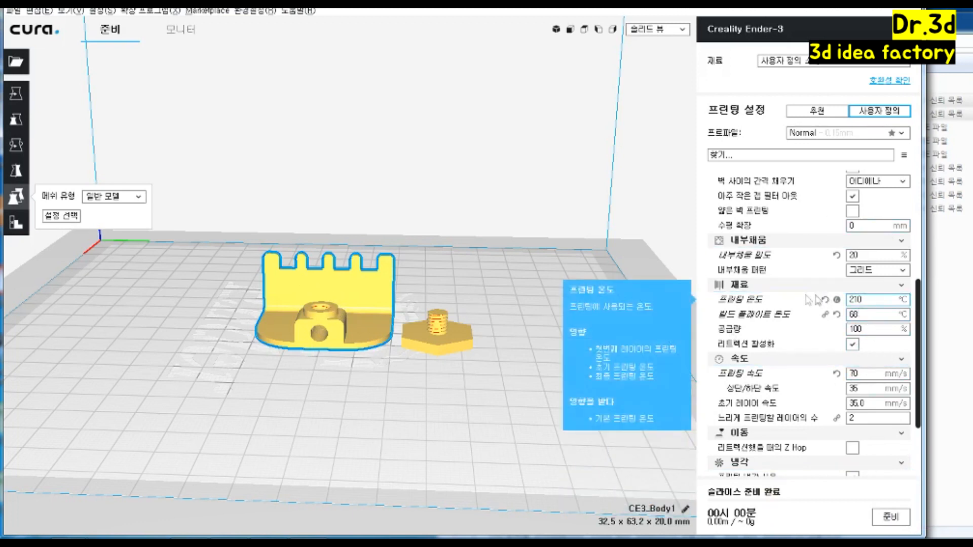
left_click(393, 404)
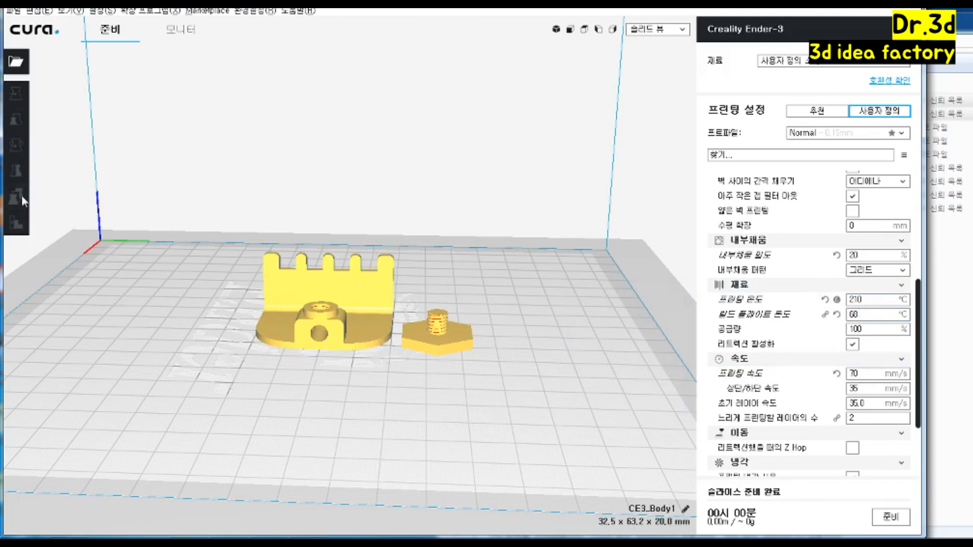
left_click(319, 313)
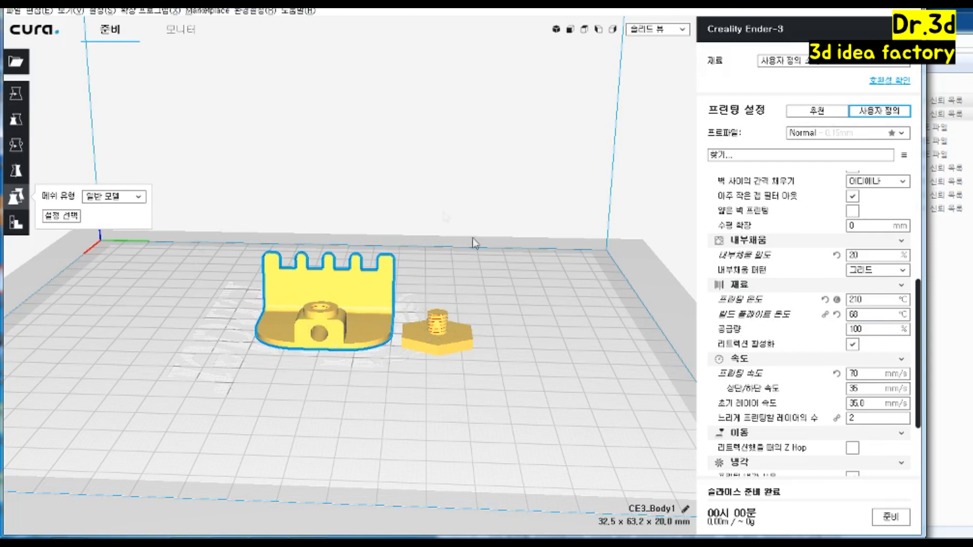
left_click(309, 392)
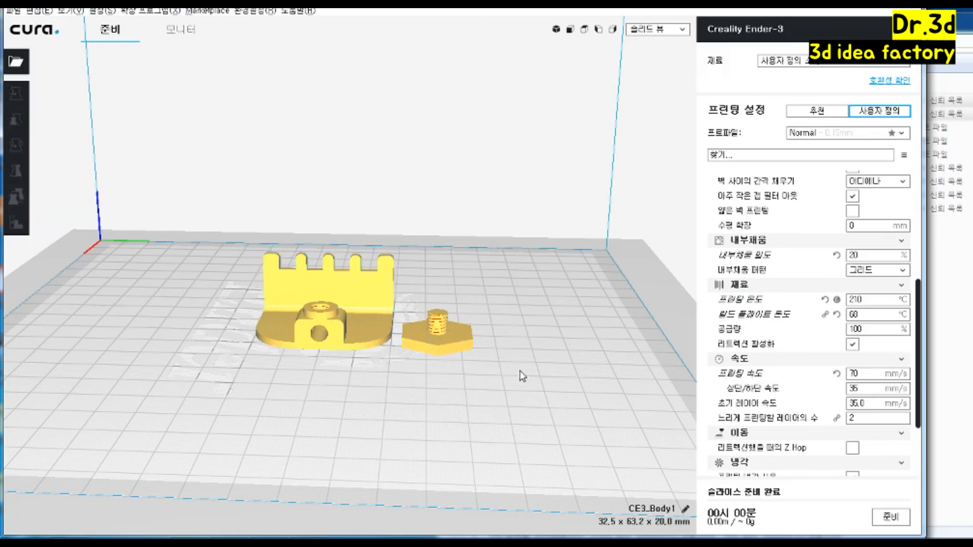
Inspect the bracket and bolt on the build plate from all sides, and read the initial layer speed description
mouse_move(530, 330)
right_mouse_down()
mouse_move(525, 378)
mouse_move(530, 308)
mouse_move(532, 325)
right_mouse_up()
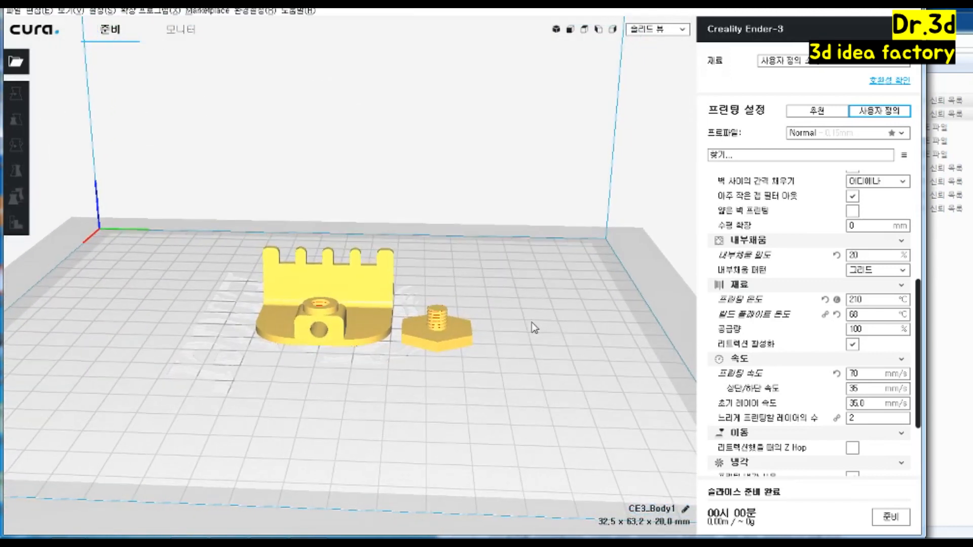
right_click(532, 323)
left_click(489, 288)
right_click_drag(186, 323, 465, 298)
right_click_drag(188, 438, 379, 452)
right_click(379, 452)
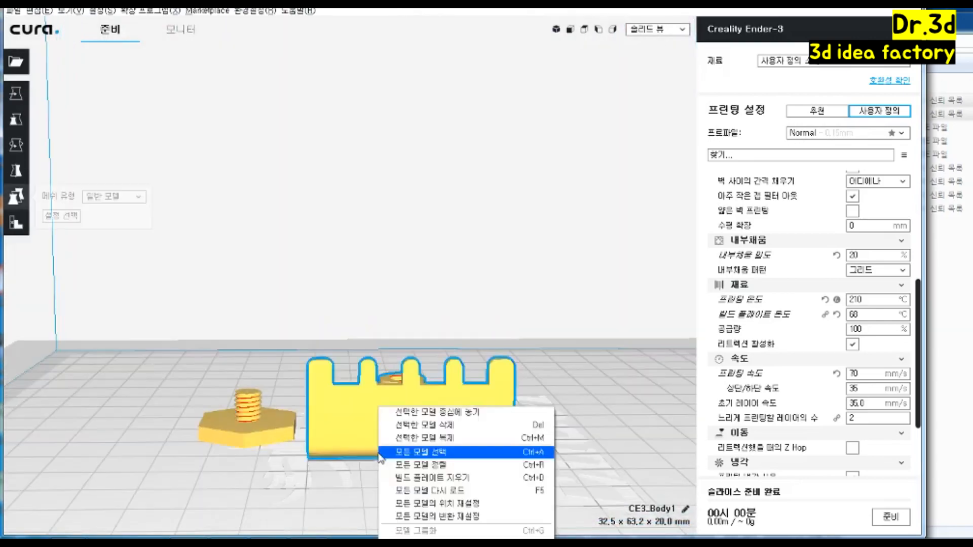
scroll(379, 451, "down", 2)
scroll(378, 454, "down", 3)
left_click(577, 436)
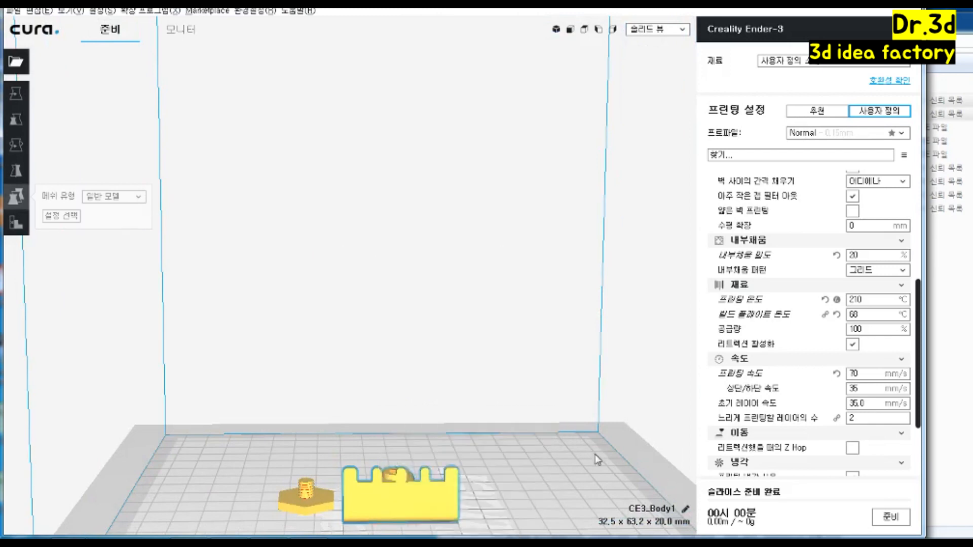
right_click_drag(566, 480, 432, 333)
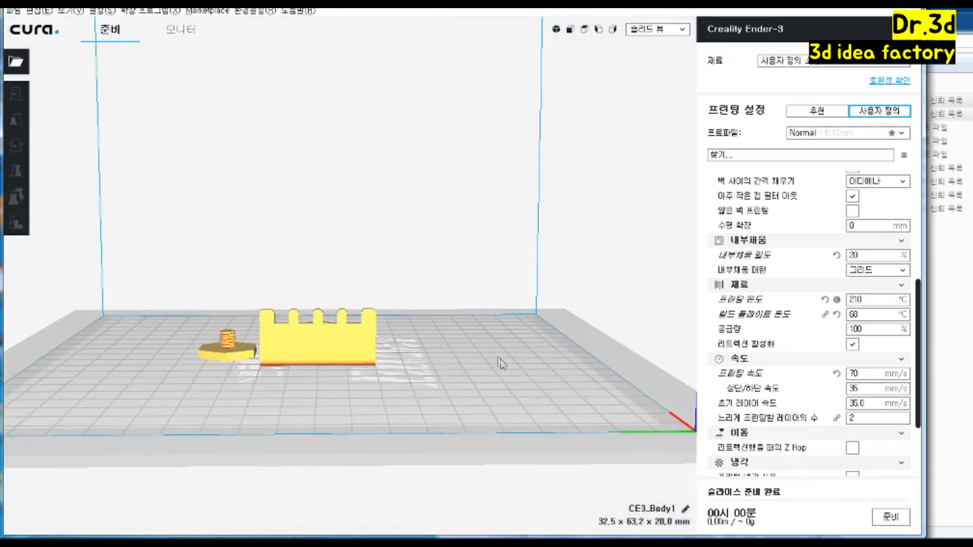
scroll(499, 362, "up", 2)
middle_click_drag(496, 361, 385, 360)
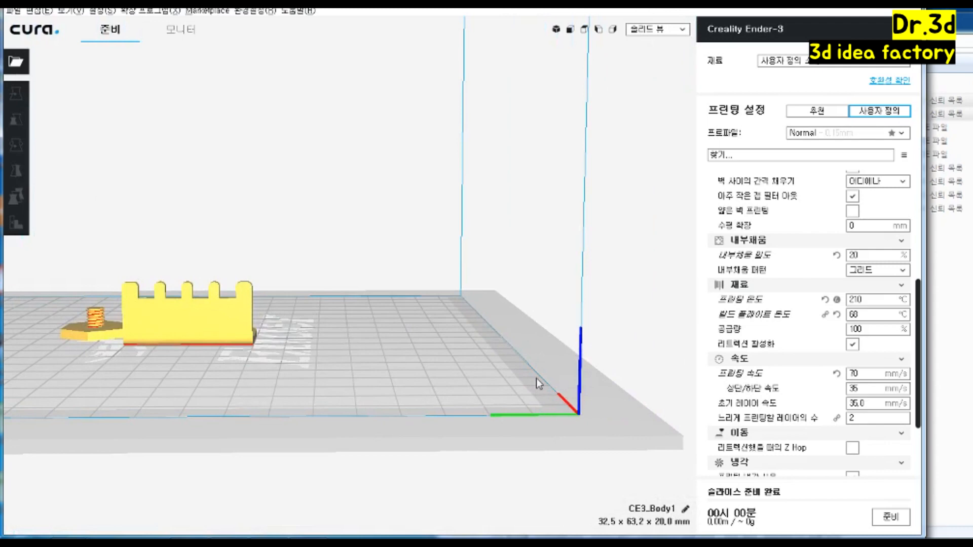
right_click_drag(503, 369, 287, 376)
left_click(273, 304)
middle_click_drag(322, 308, 474, 329)
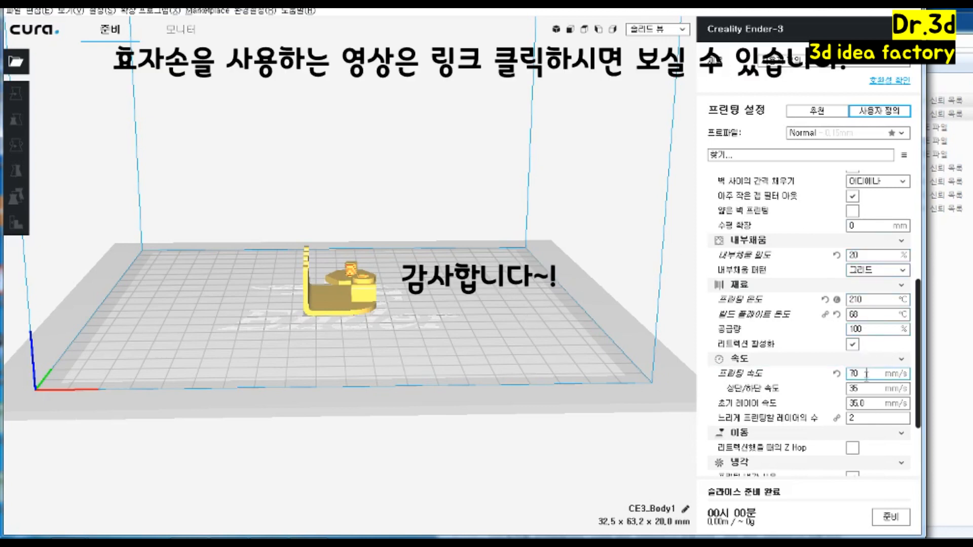
mouse_move(868, 405)
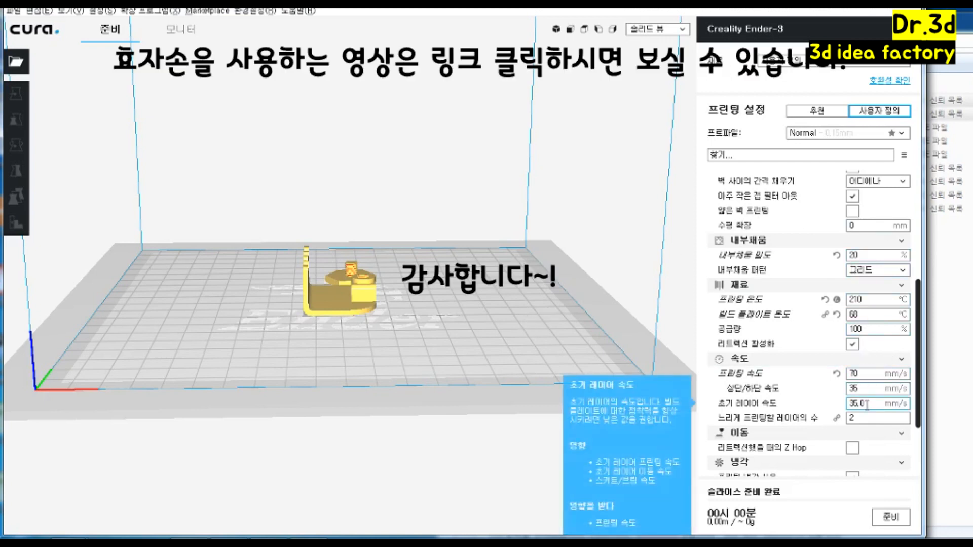